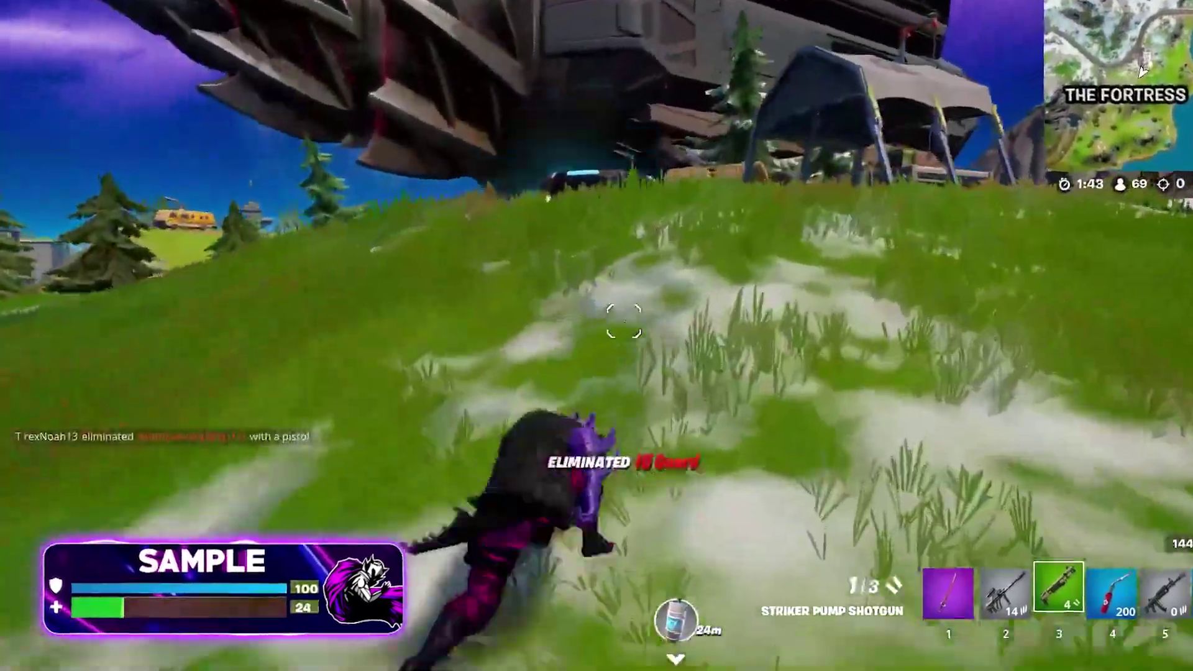
key(2)
right_click(596, 336)
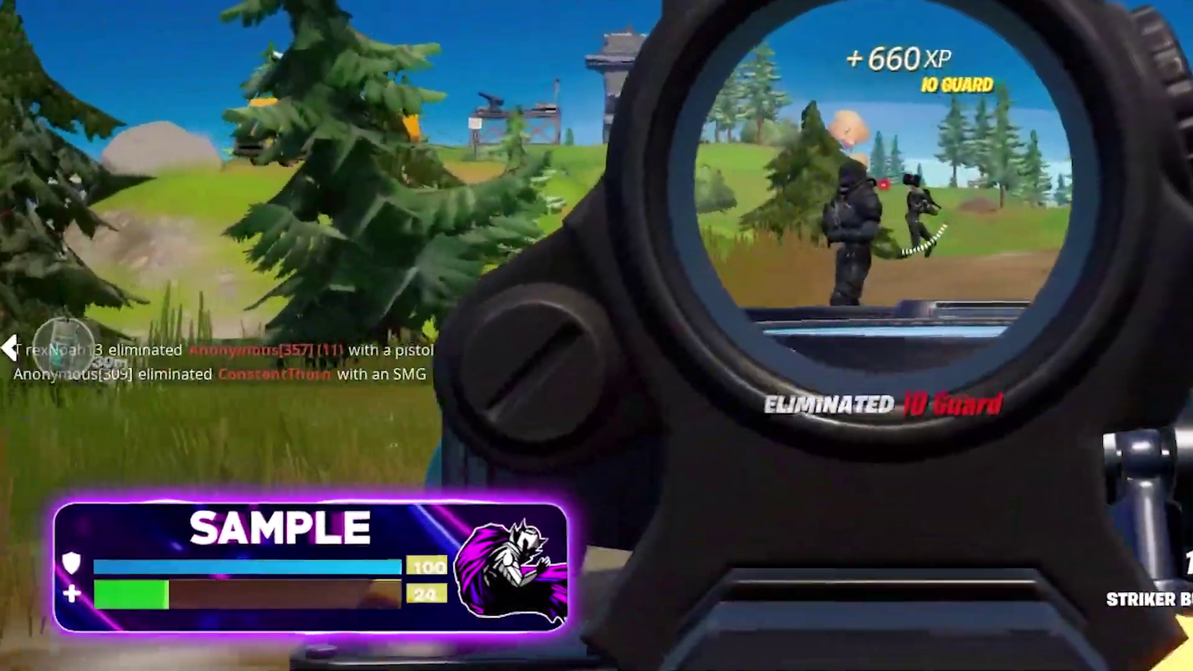
click(826, 214)
click(827, 213)
click(827, 213)
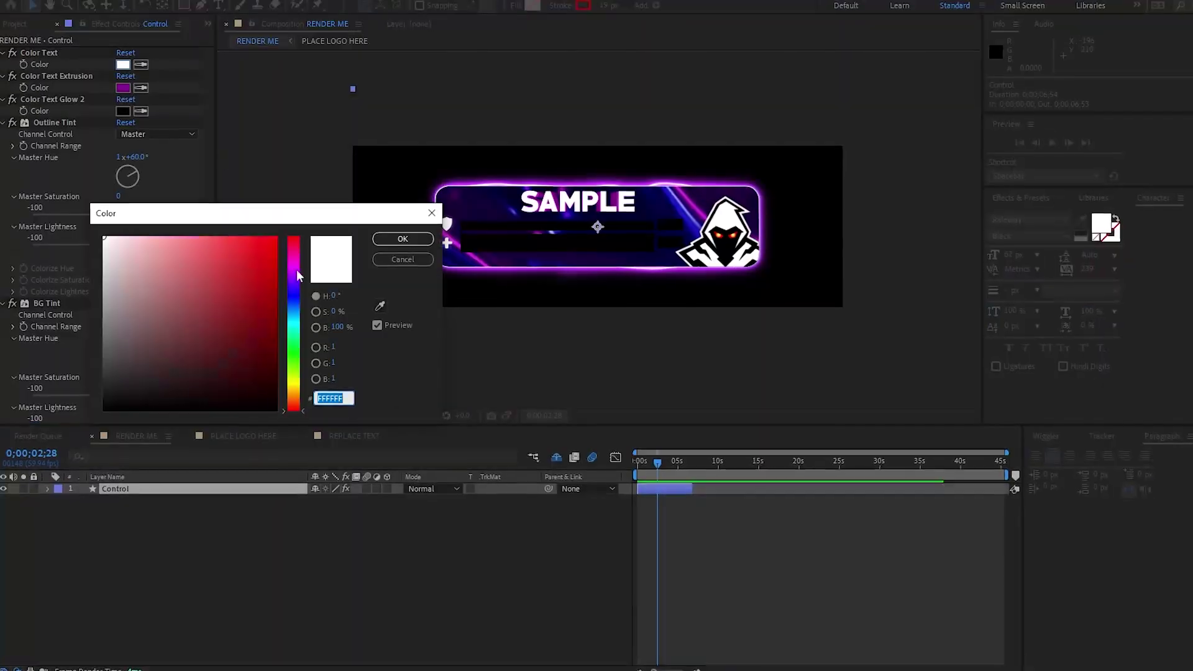
Set the Color Text Extrusion effect on the Control layer to dark red 910007
click(192, 280)
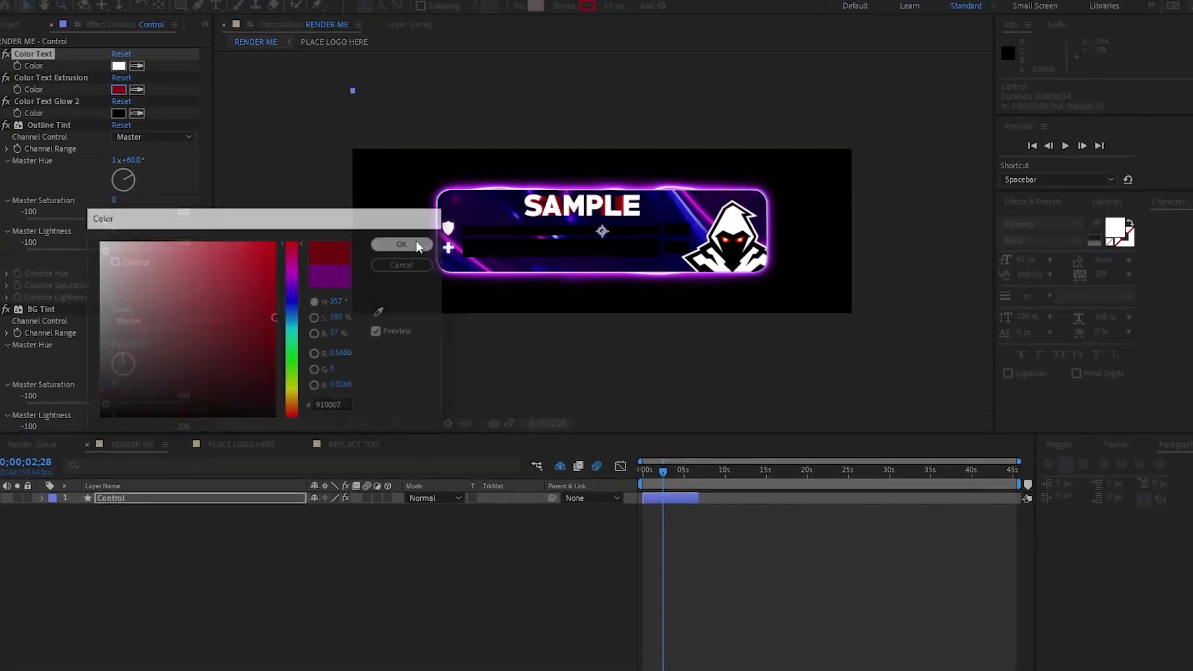
click(401, 245)
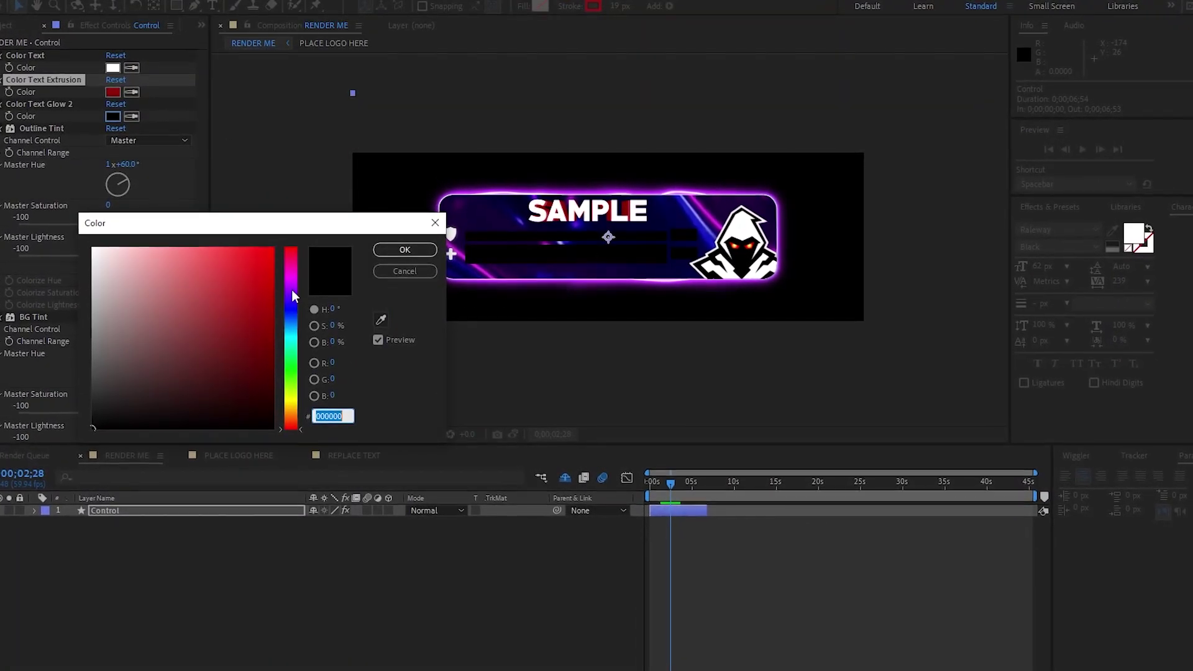
click(404, 249)
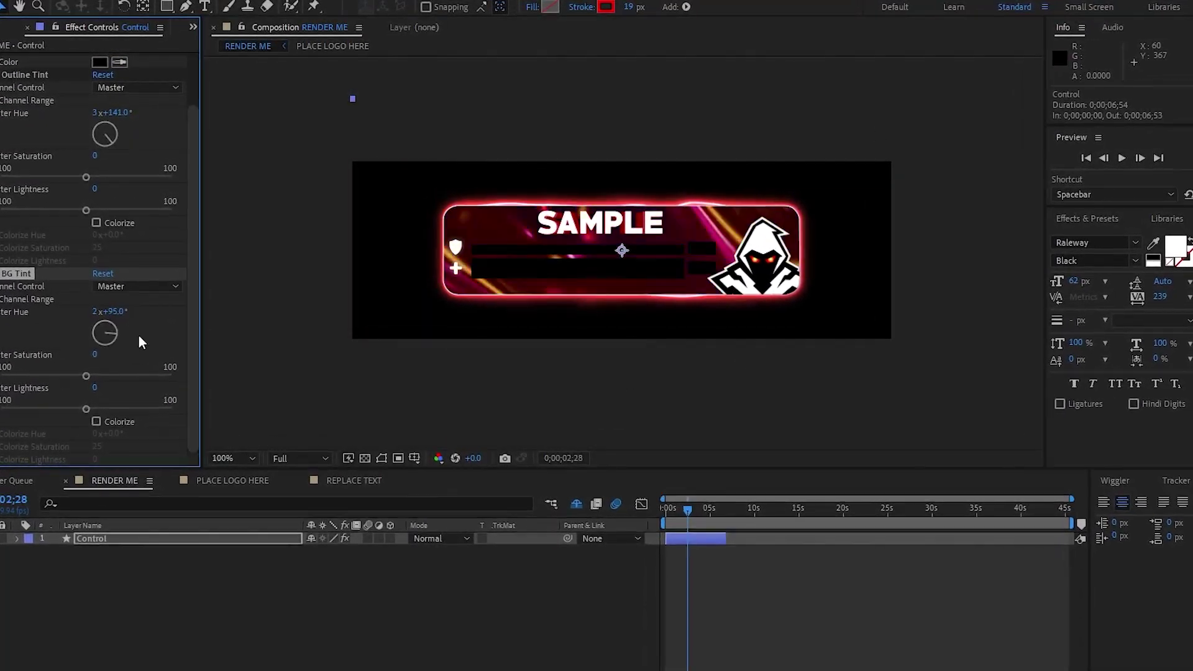
click(579, 514)
click(112, 613)
double_click(112, 612)
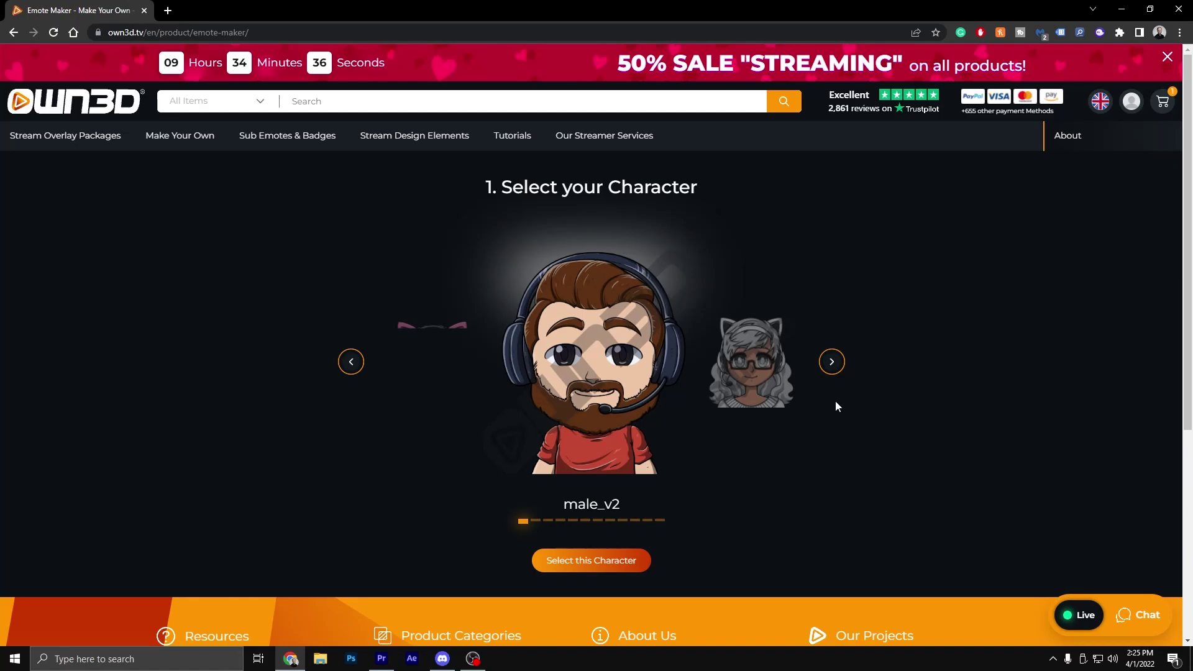
Select a character in the OWN3D Emote Maker and give it the thickest eyebrow style
click(833, 364)
click(634, 558)
click(695, 283)
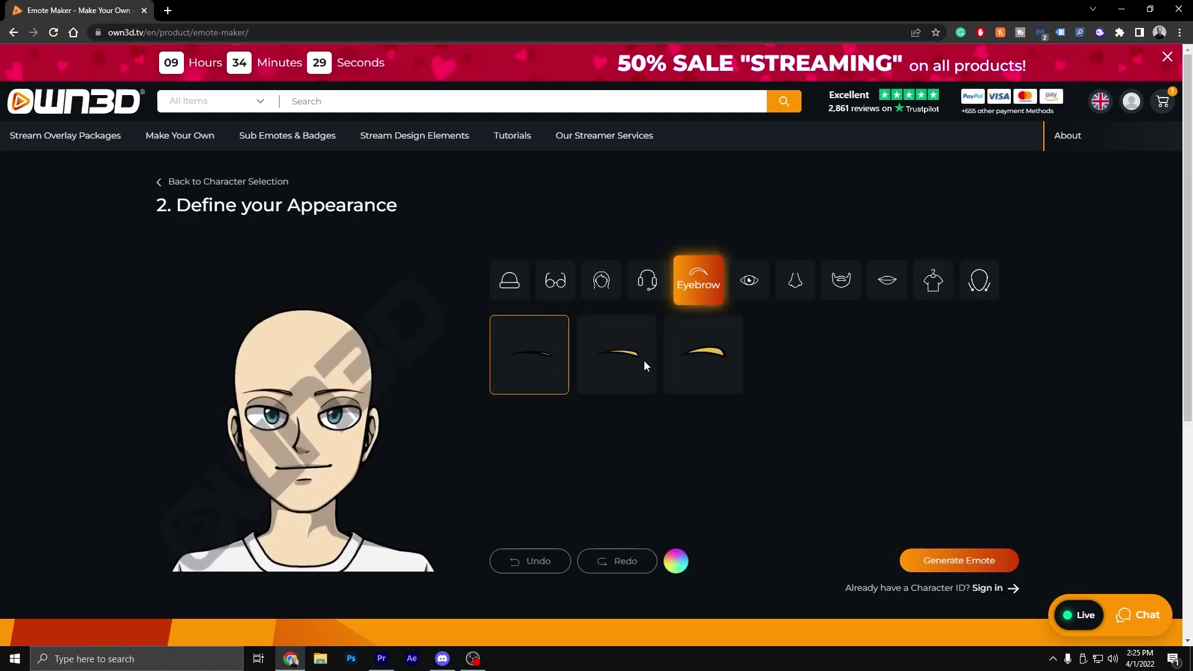
click(732, 371)
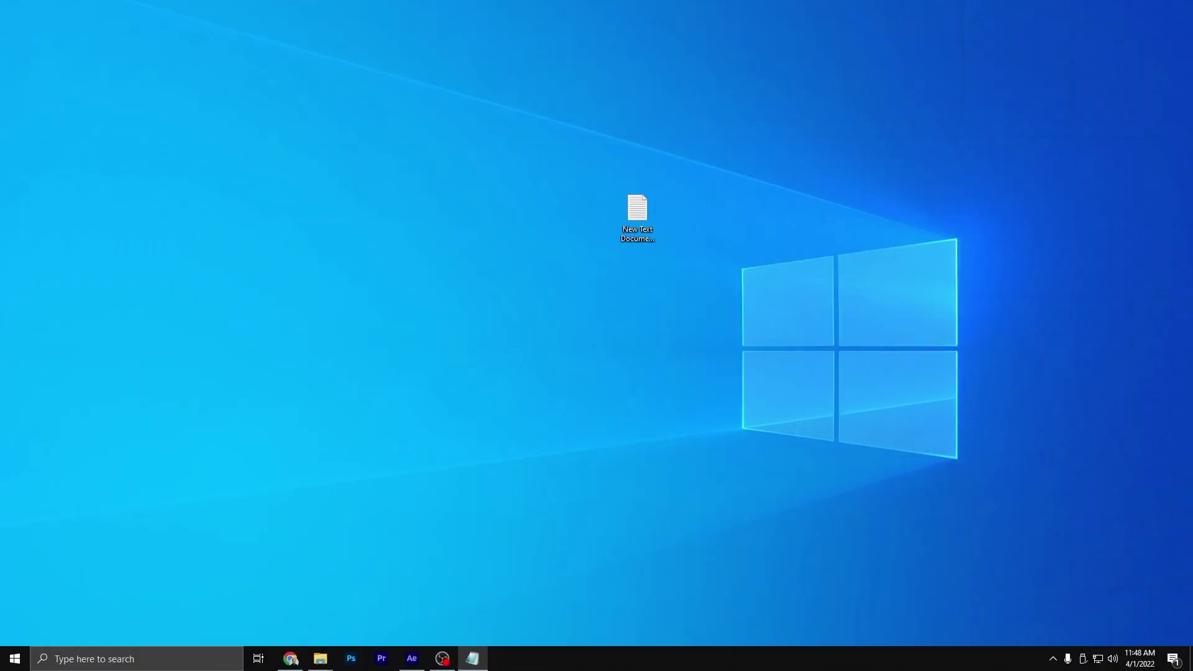
Extract the downloaded Fortnite Banner archive on the desktop into its own folder
click(291, 660)
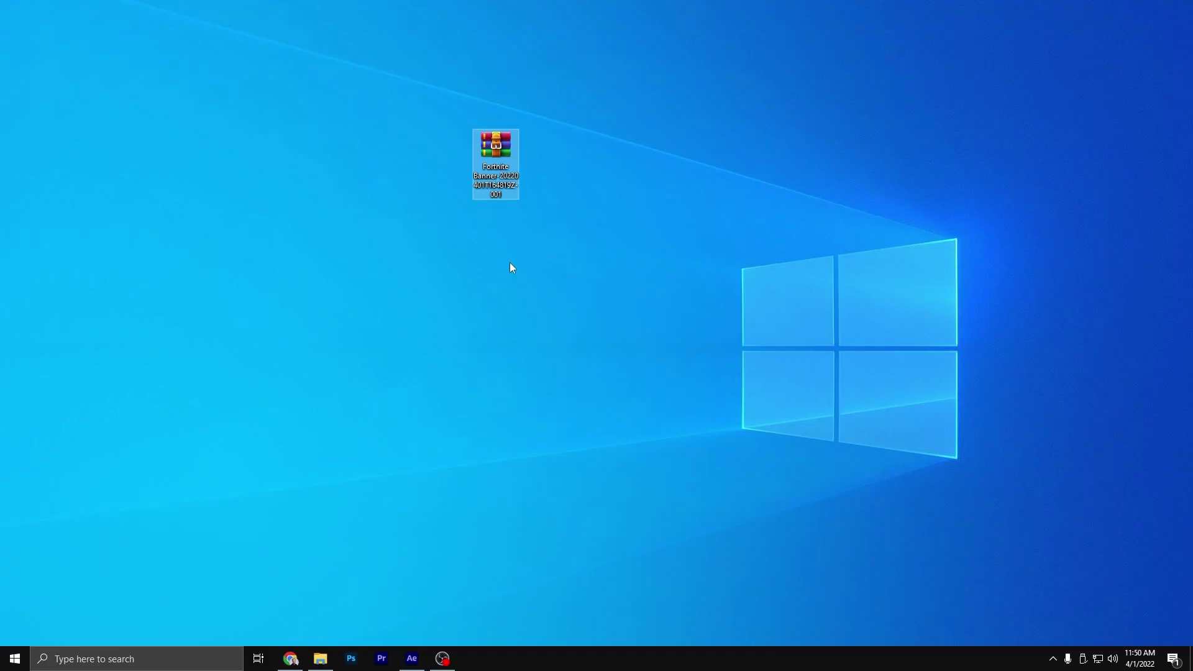
right_click(497, 144)
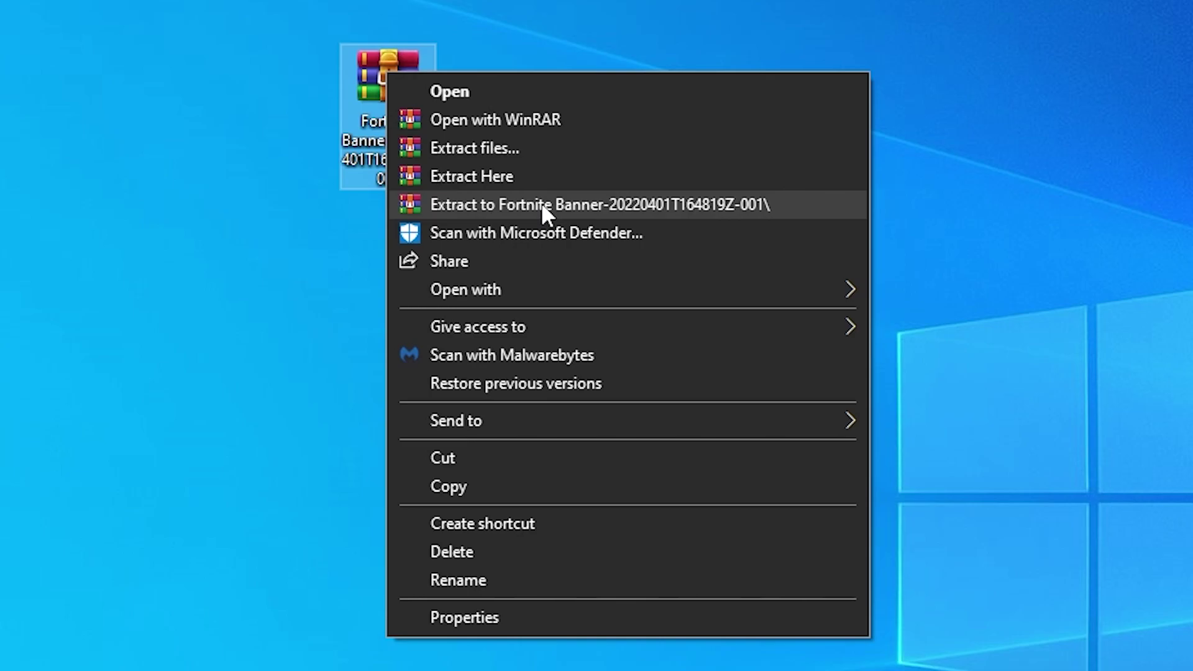
click(542, 204)
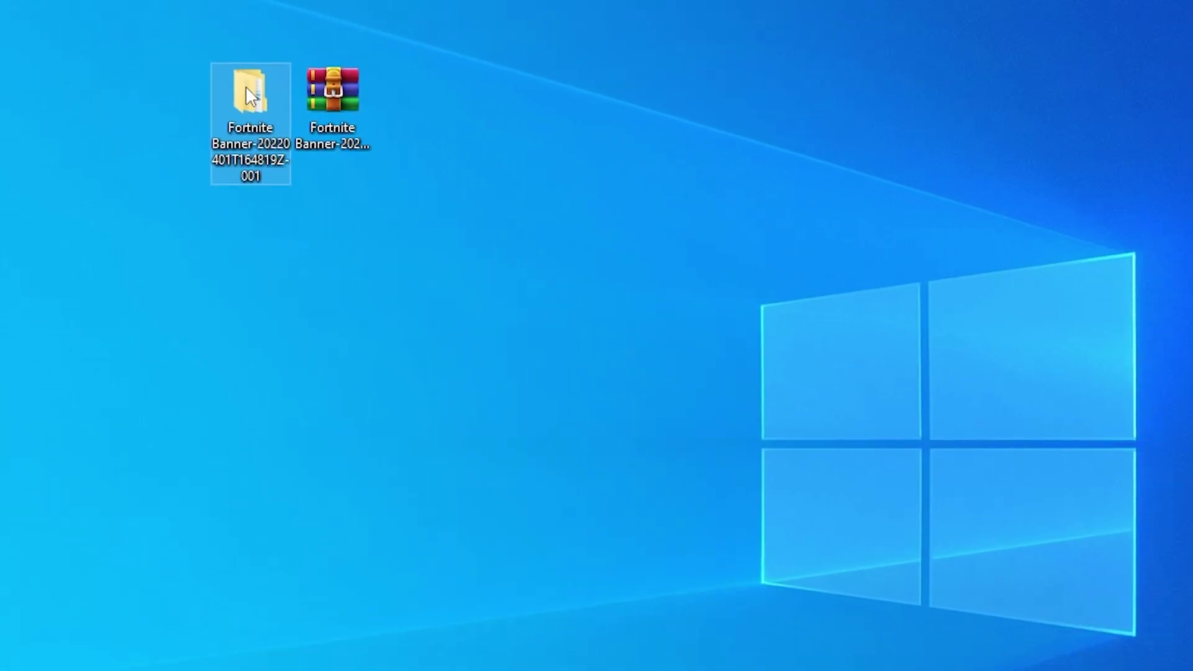
Install the Mont-HeavyDEMO font from the extracted Fortnite Banner's Font folder for all users
double_click(215, 100)
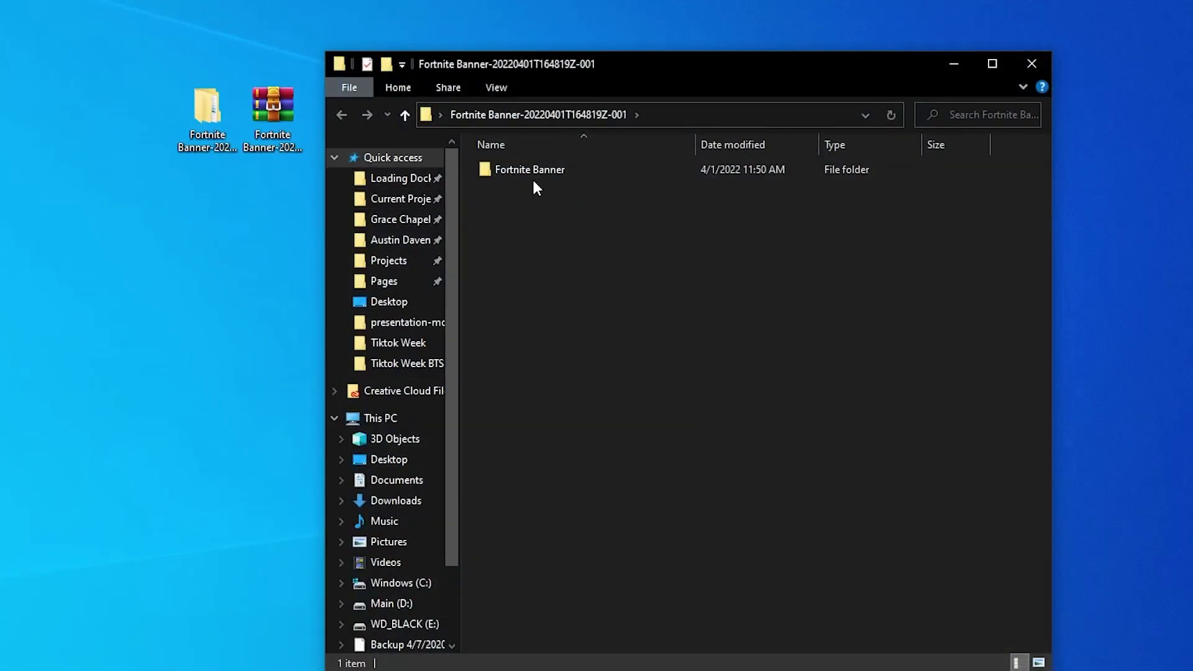
double_click(538, 174)
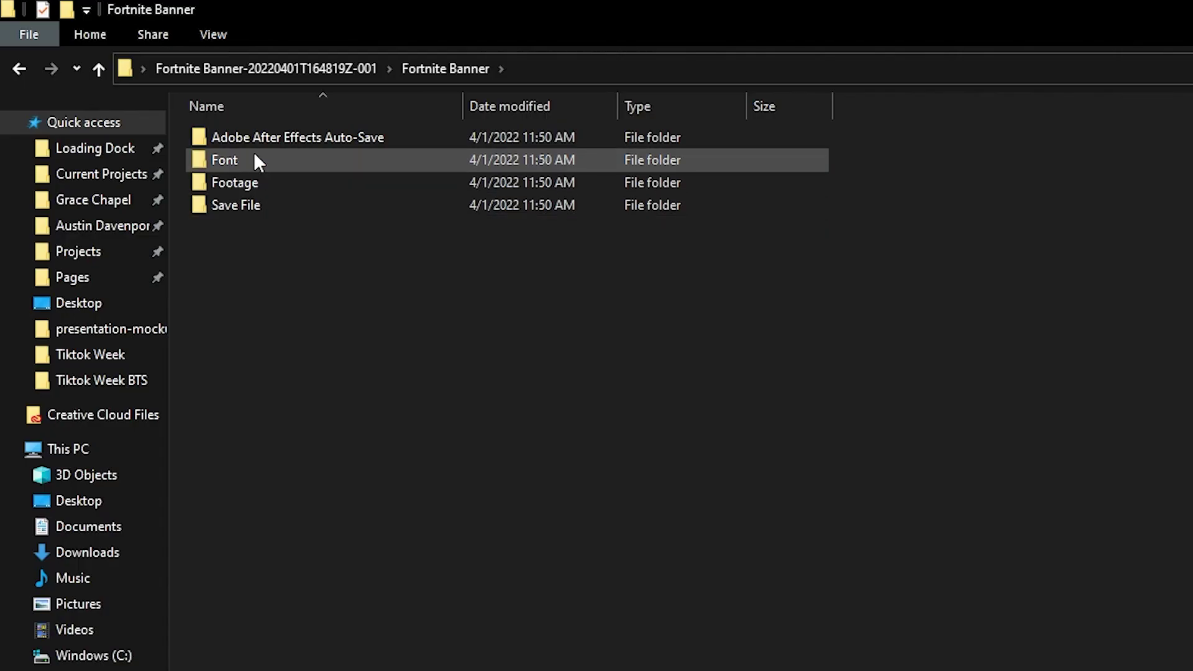
double_click(529, 188)
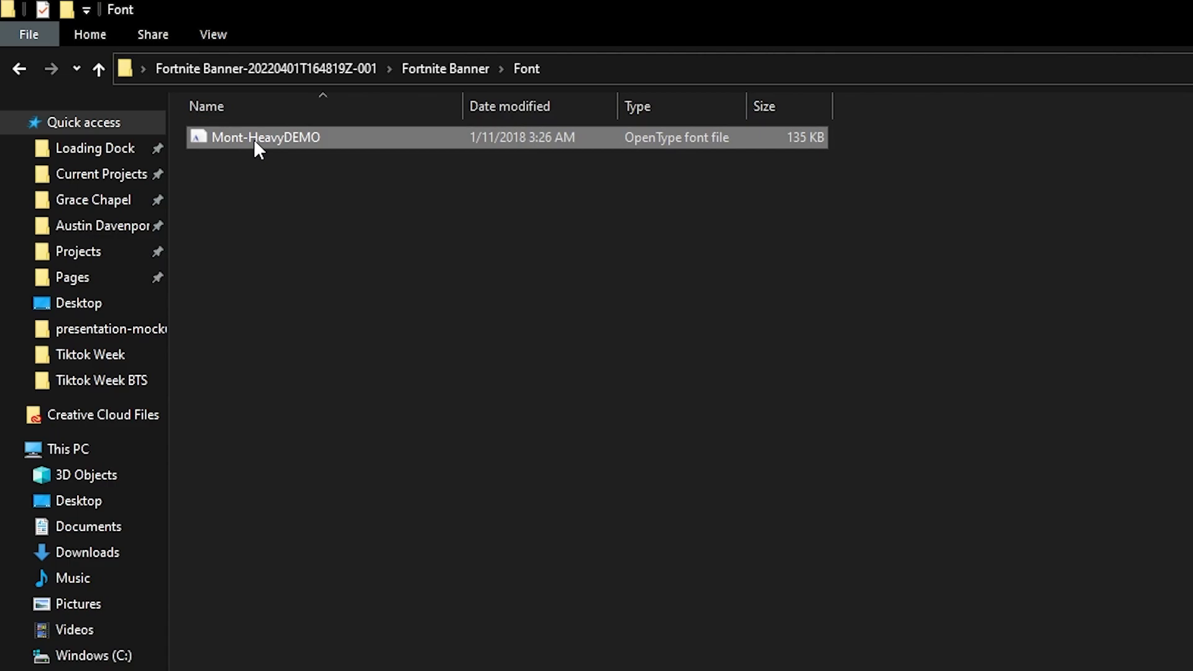
right_click(254, 139)
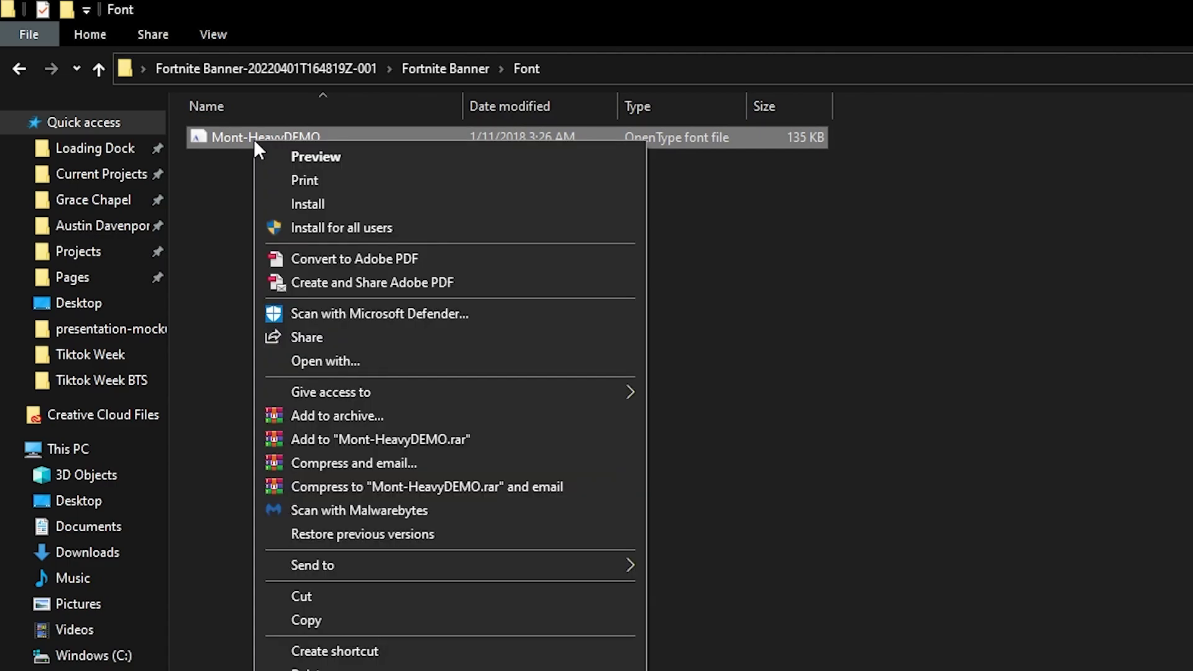
click(333, 228)
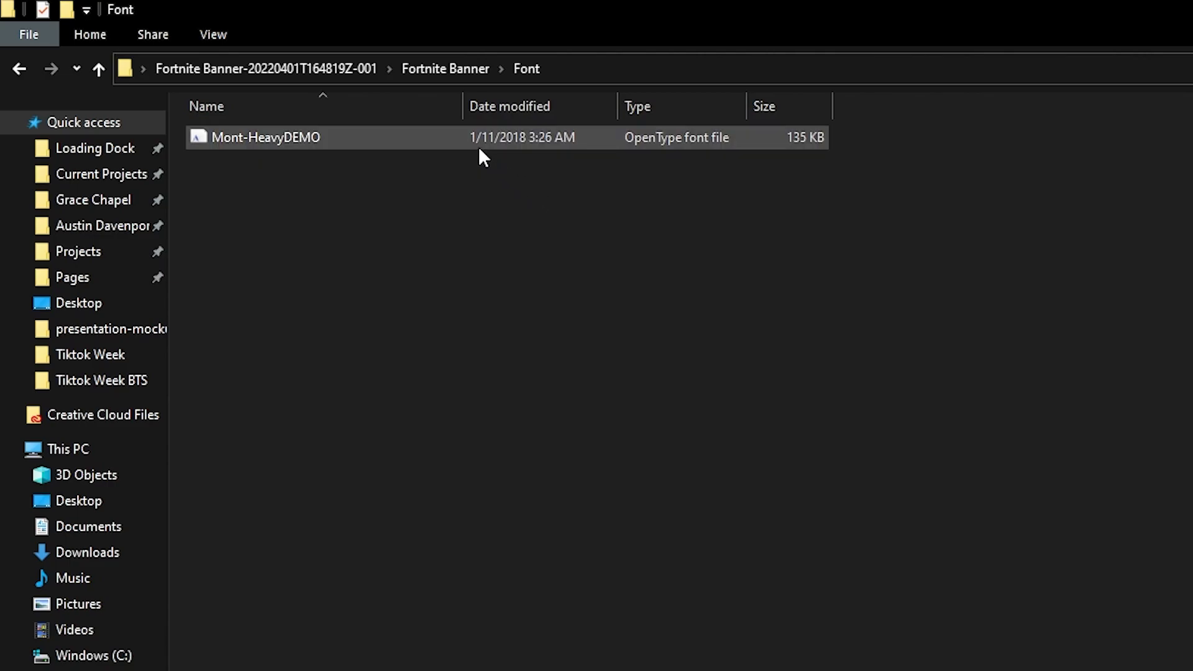
Open the Fortnite Banner After Effects project from the Save File folder
click(439, 66)
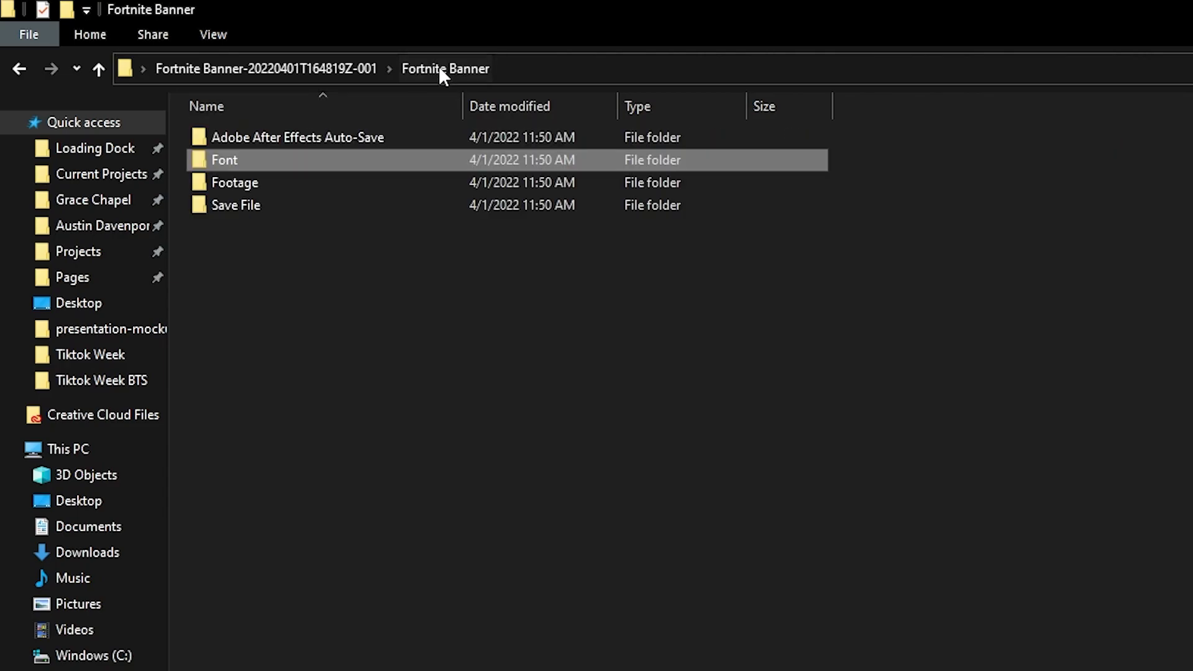
double_click(286, 203)
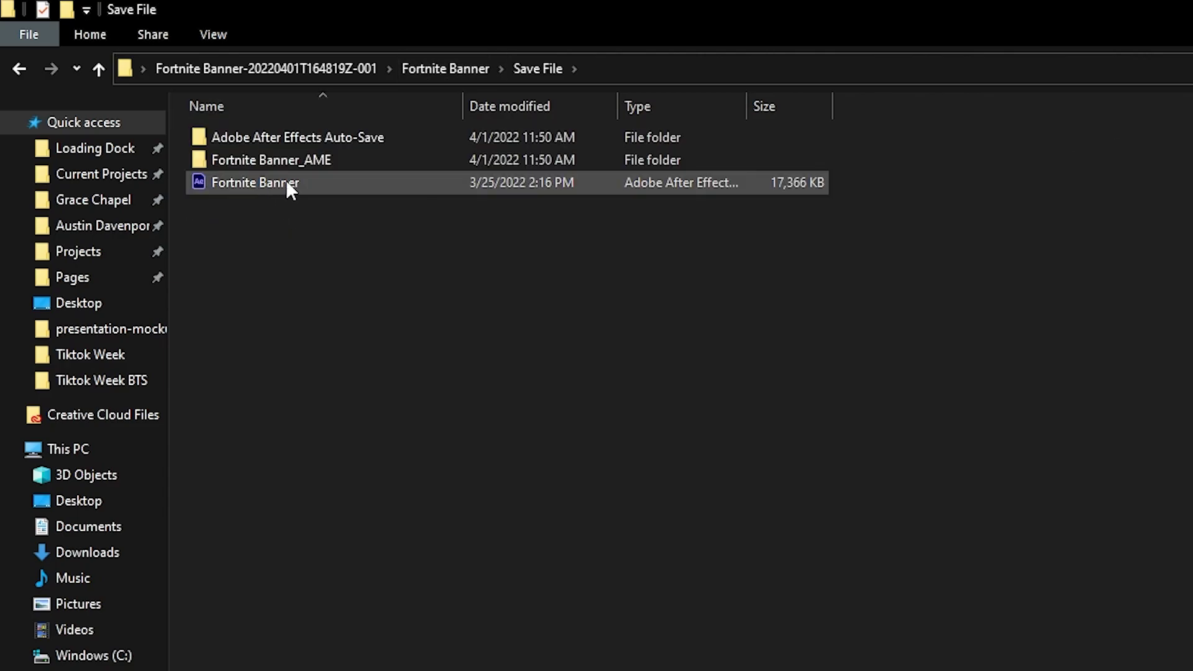
double_click(233, 183)
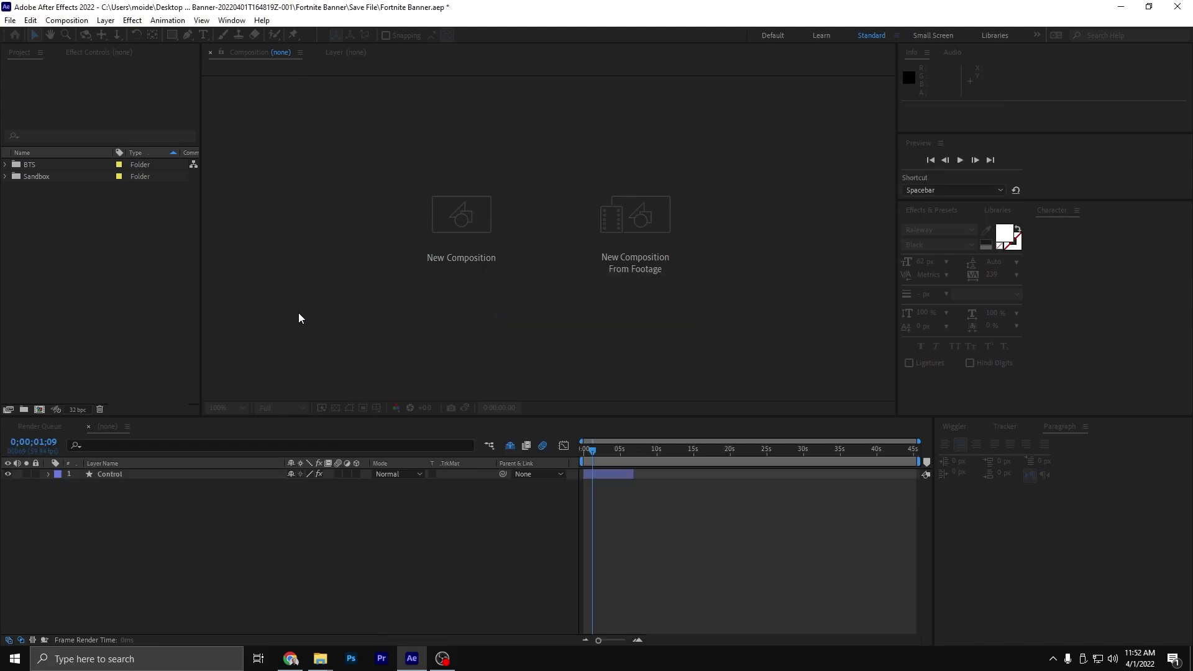
Accept the substitution of the unresolvable fonts and move the current time to 0;00;02;28
scroll(420, 409, down, 2)
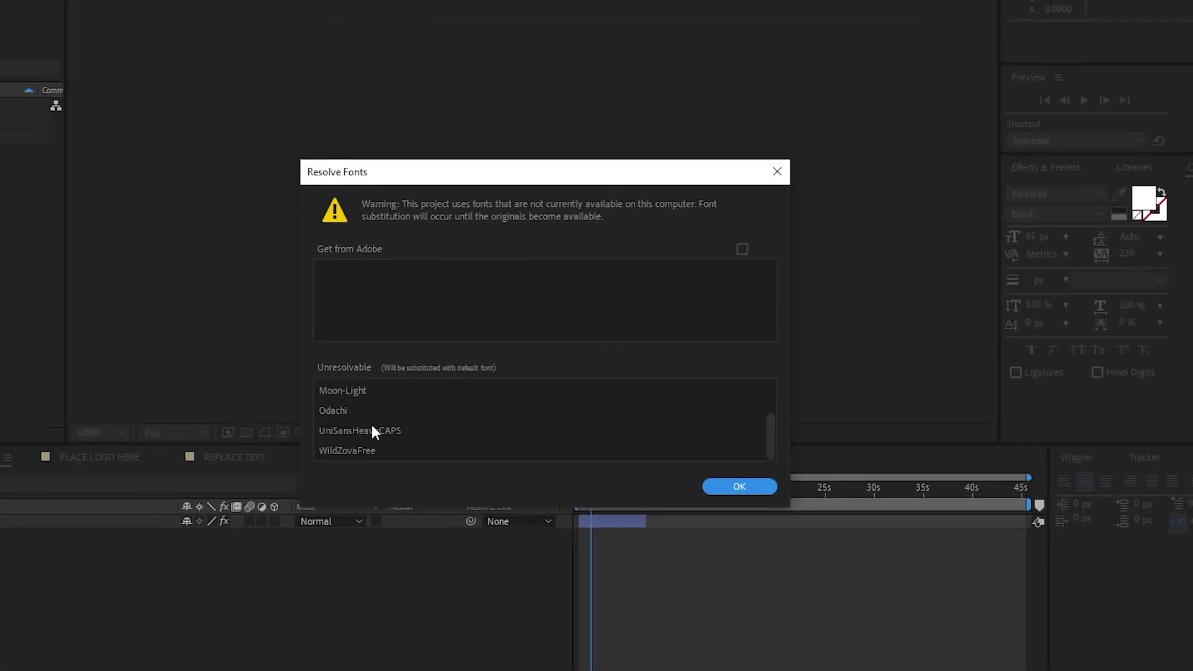
scroll(421, 413, up, 2)
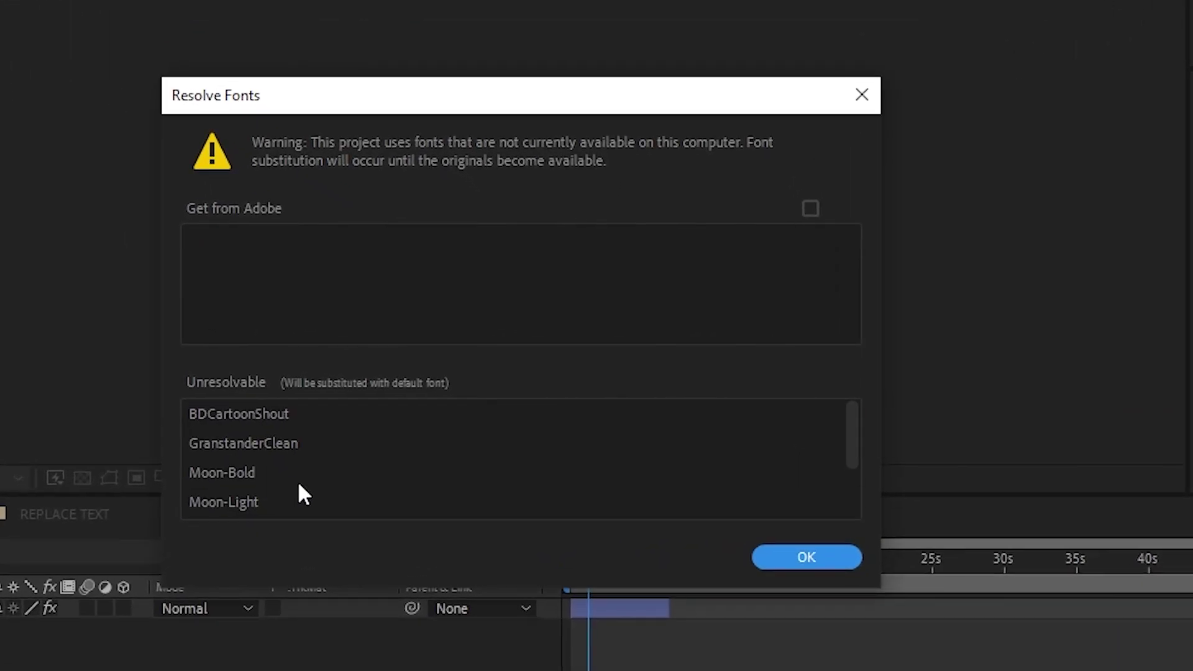
click(807, 557)
drag(592, 451, 602, 453)
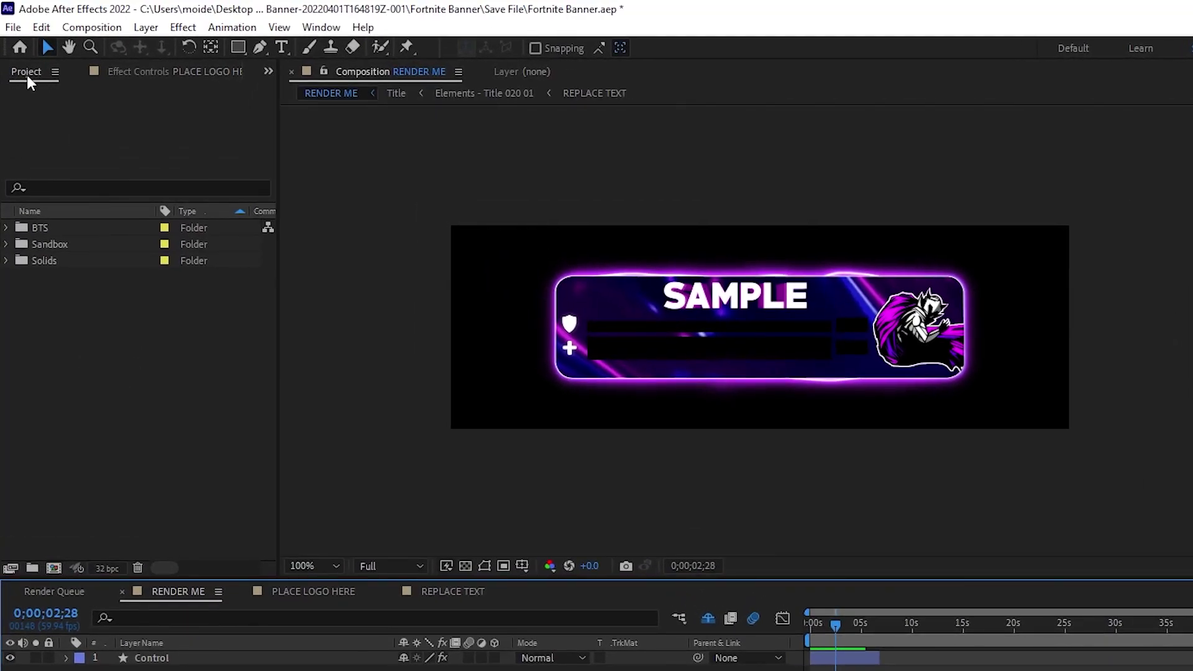
Import the EXAMPLE LOGO image from the Loading Dock folder into the project
click(321, 27)
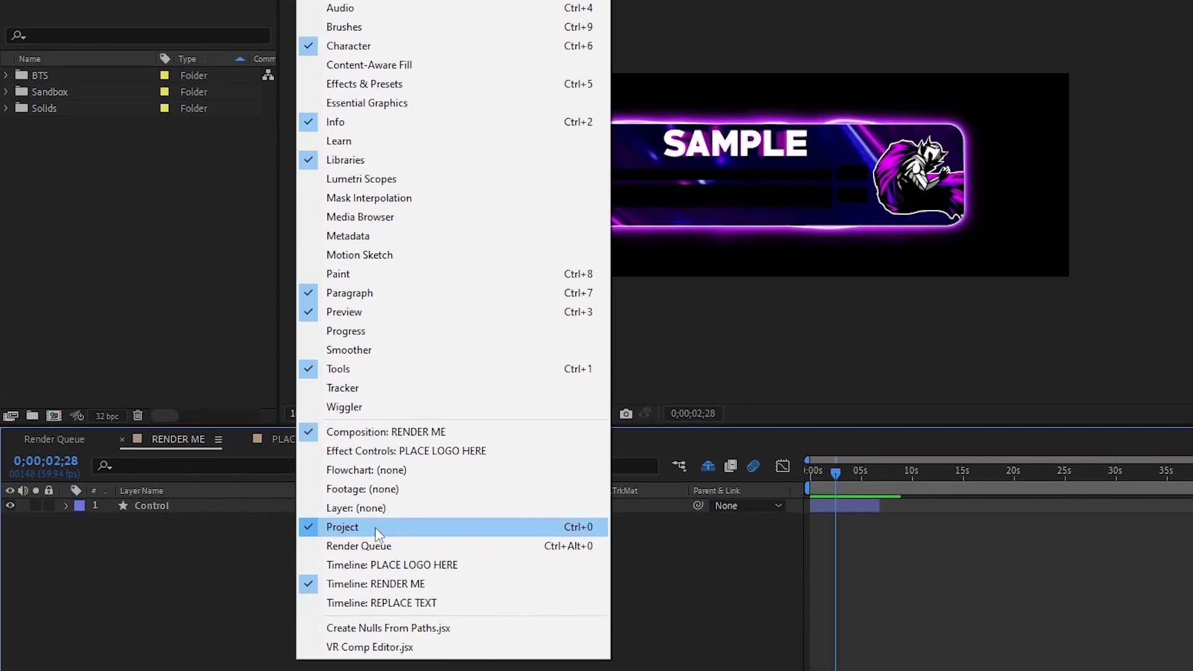
right_click(110, 221)
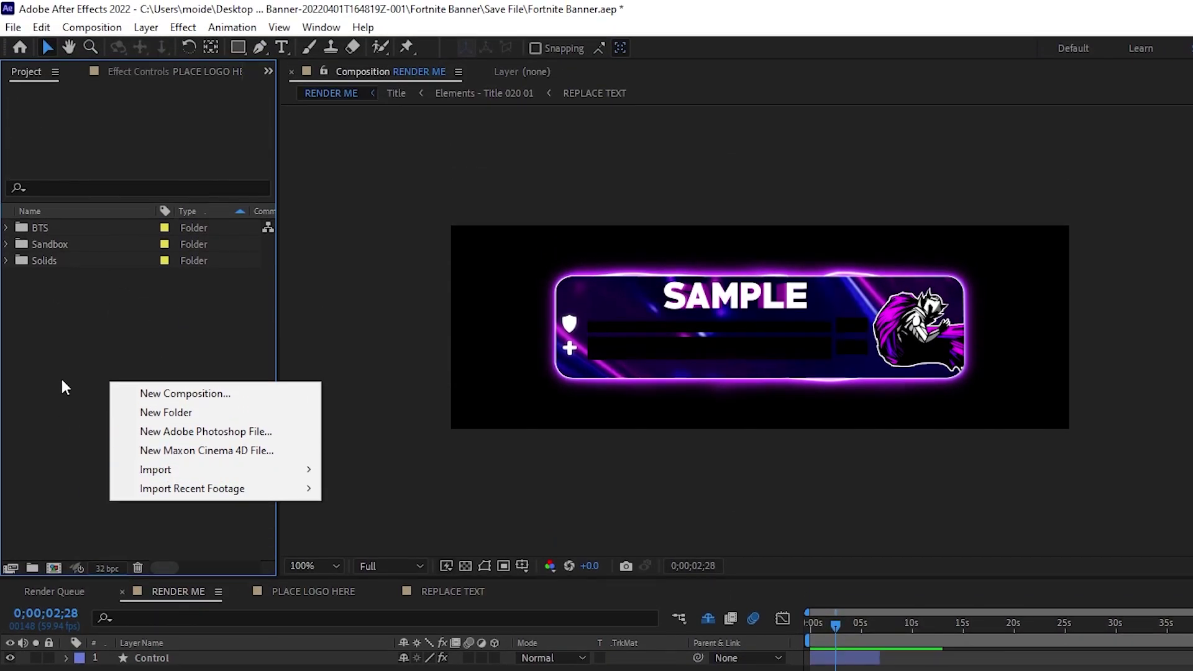
mouse_move(188, 408)
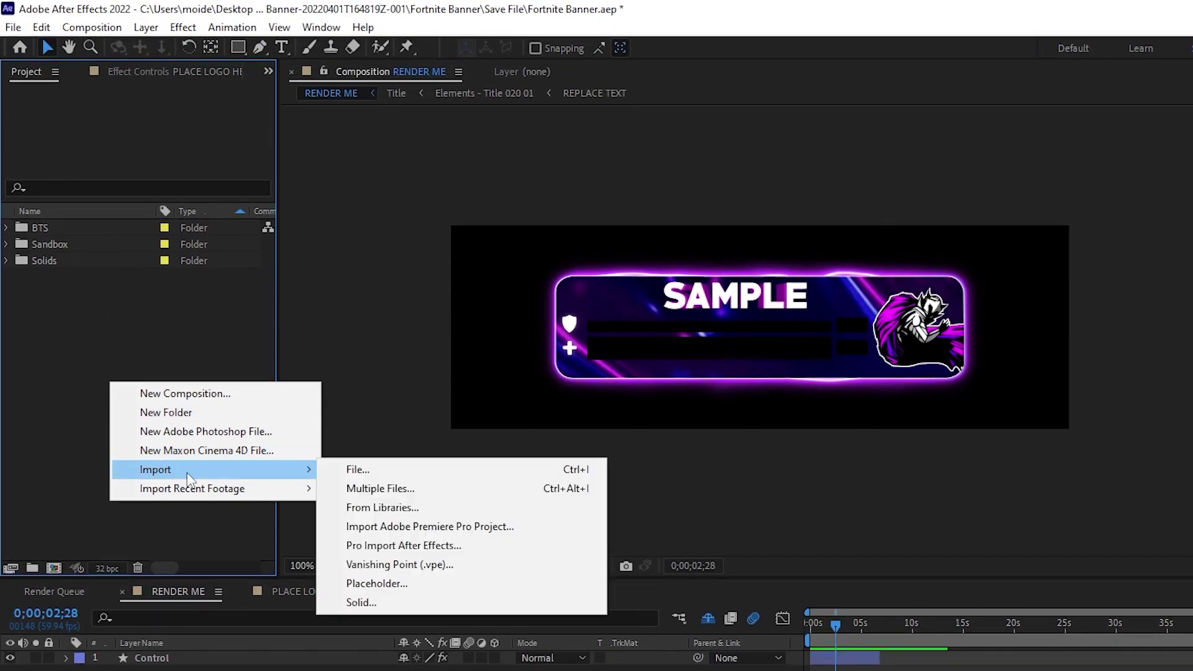
click(349, 470)
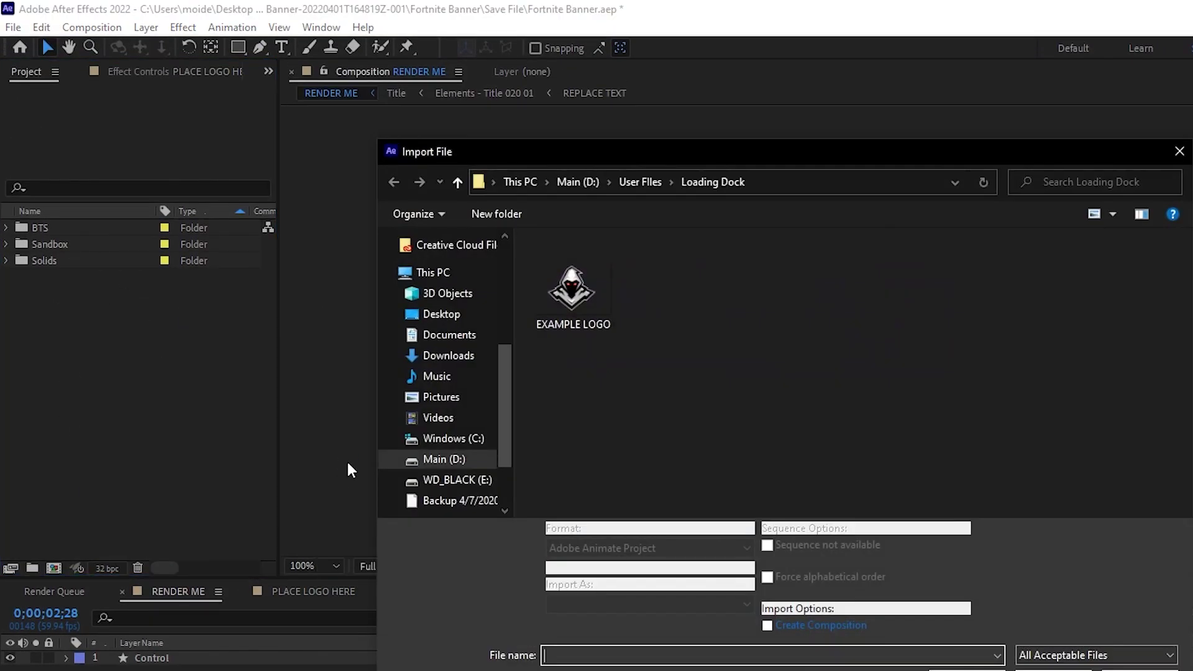
double_click(573, 295)
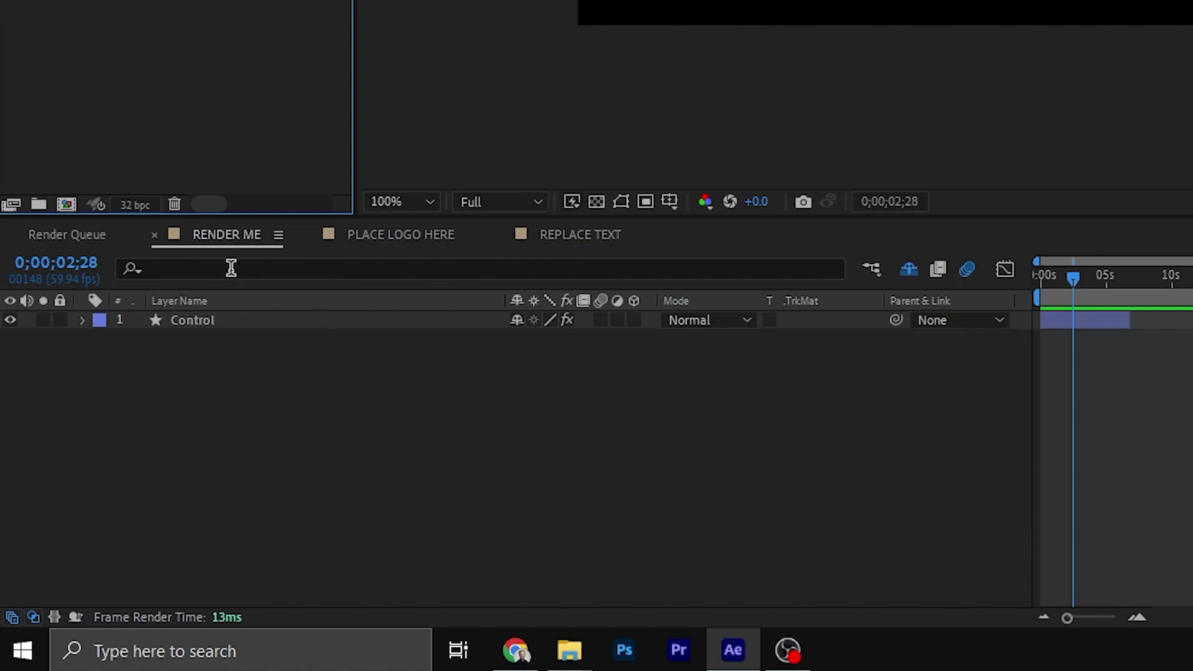
Place EXAMPLE LOGO.png above the sample logo in the PLACE LOGO HERE composition, scaled to 26% with its X position at 545
click(397, 235)
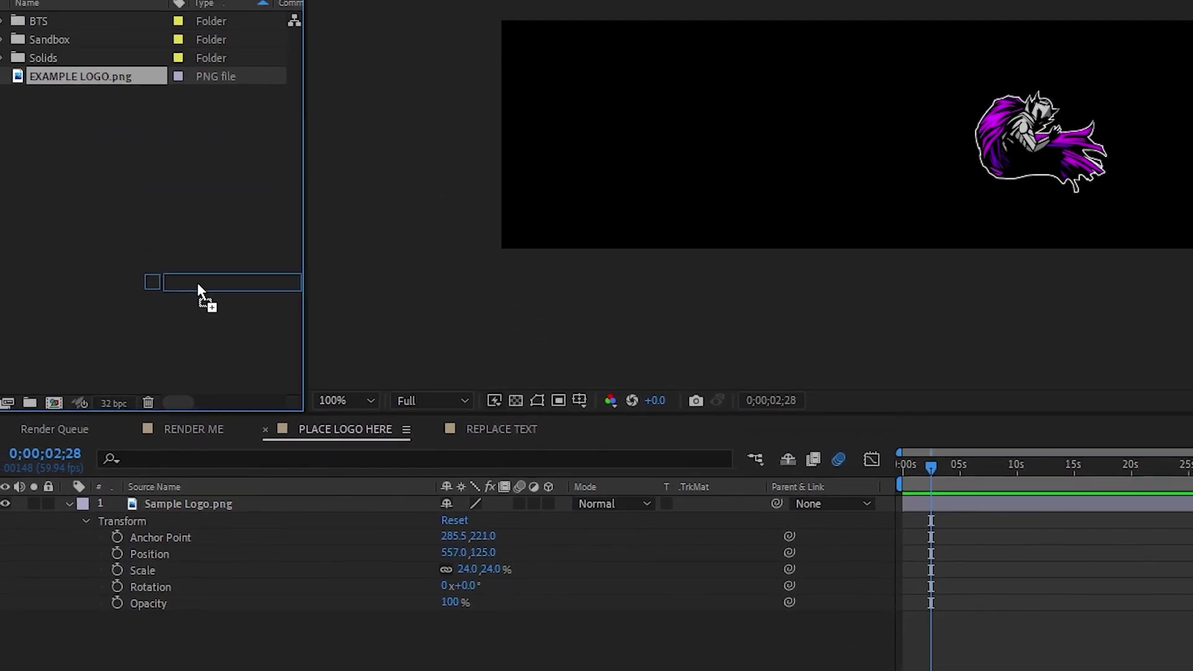
drag(198, 286, 191, 523)
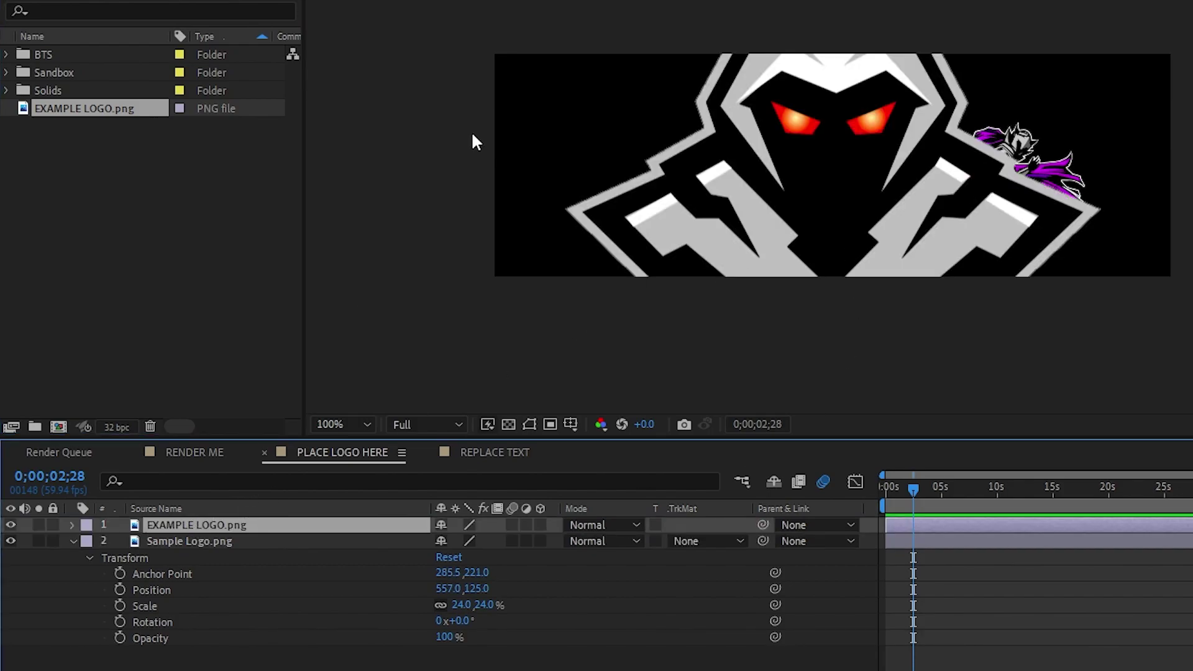
click(70, 524)
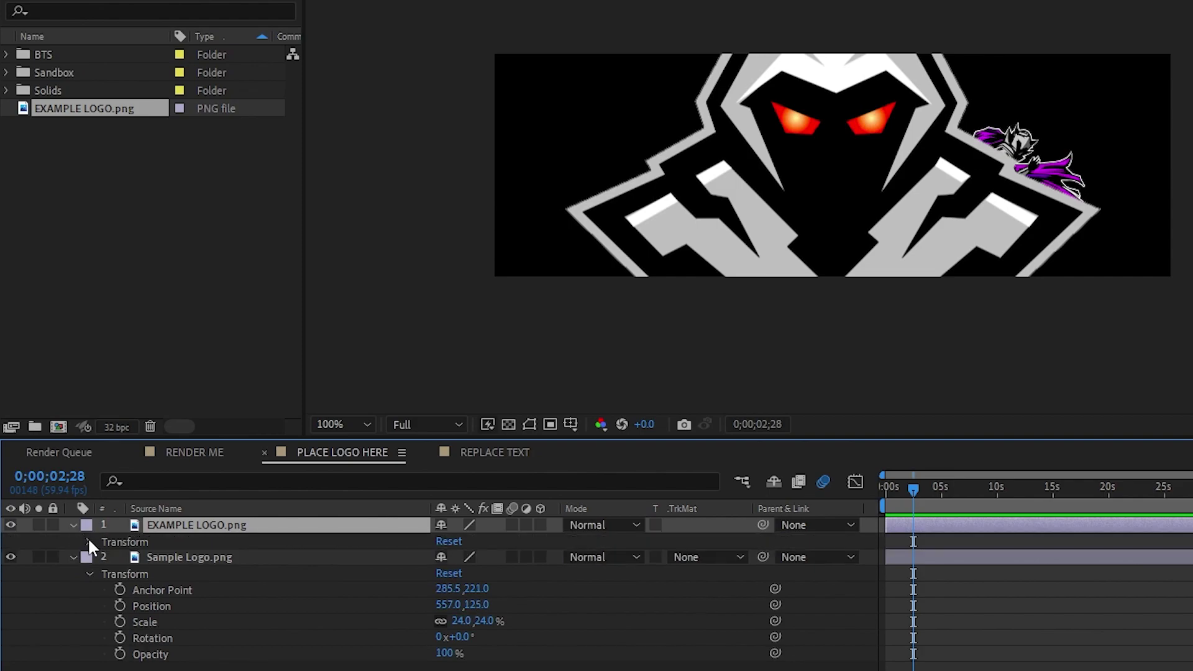
click(88, 542)
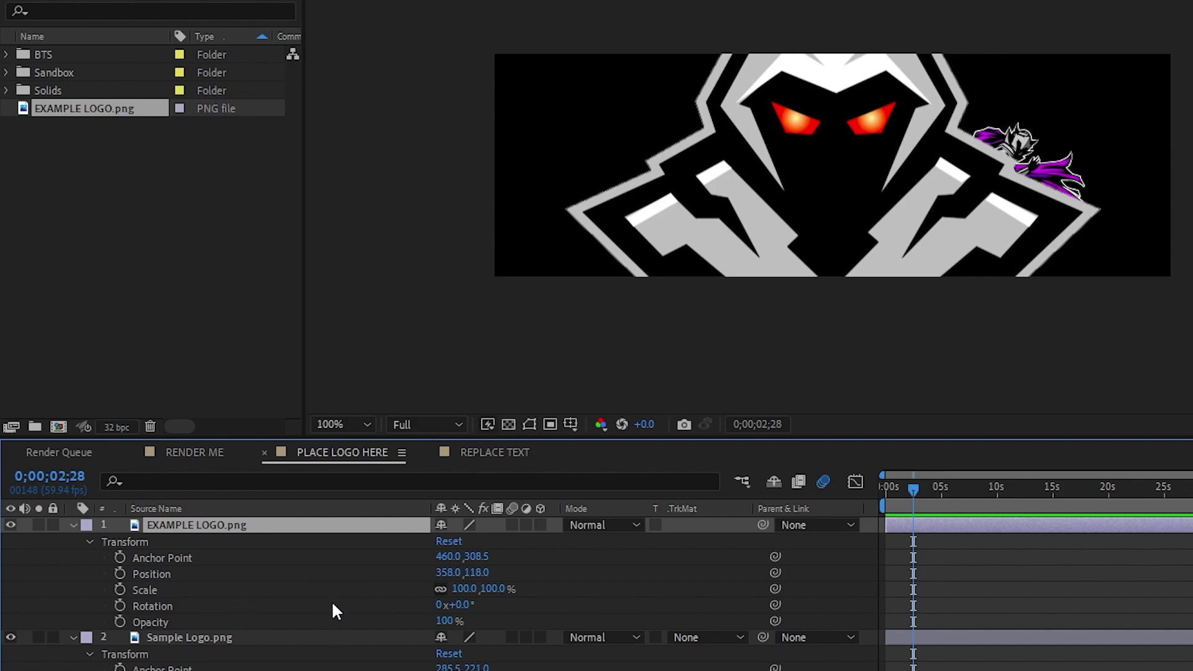
drag(467, 589, 421, 594)
drag(439, 572, 623, 576)
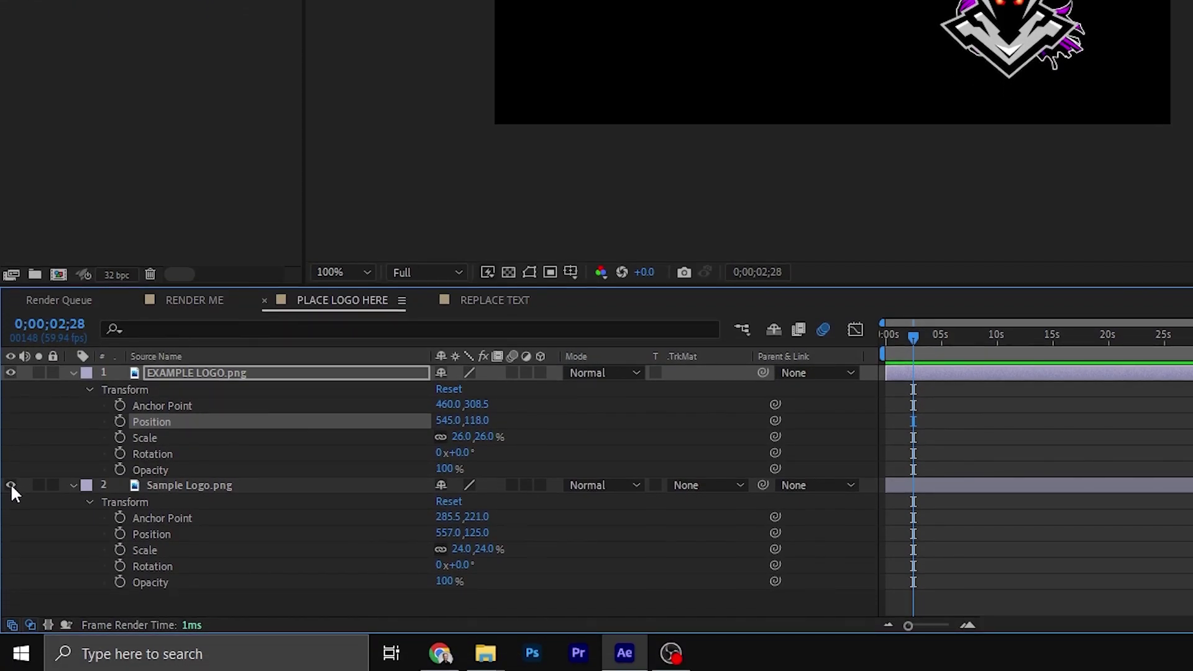
Delete the Sample Logo.png layer and return to the RENDER ME composition
click(10, 486)
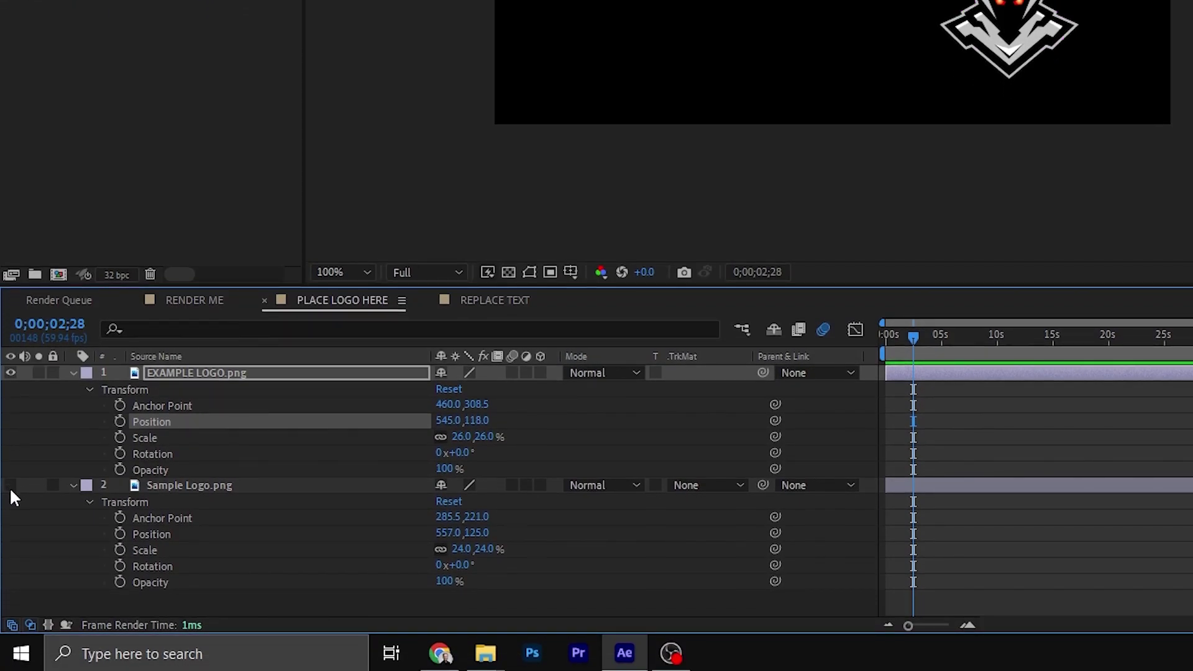
click(135, 491)
key(Delete)
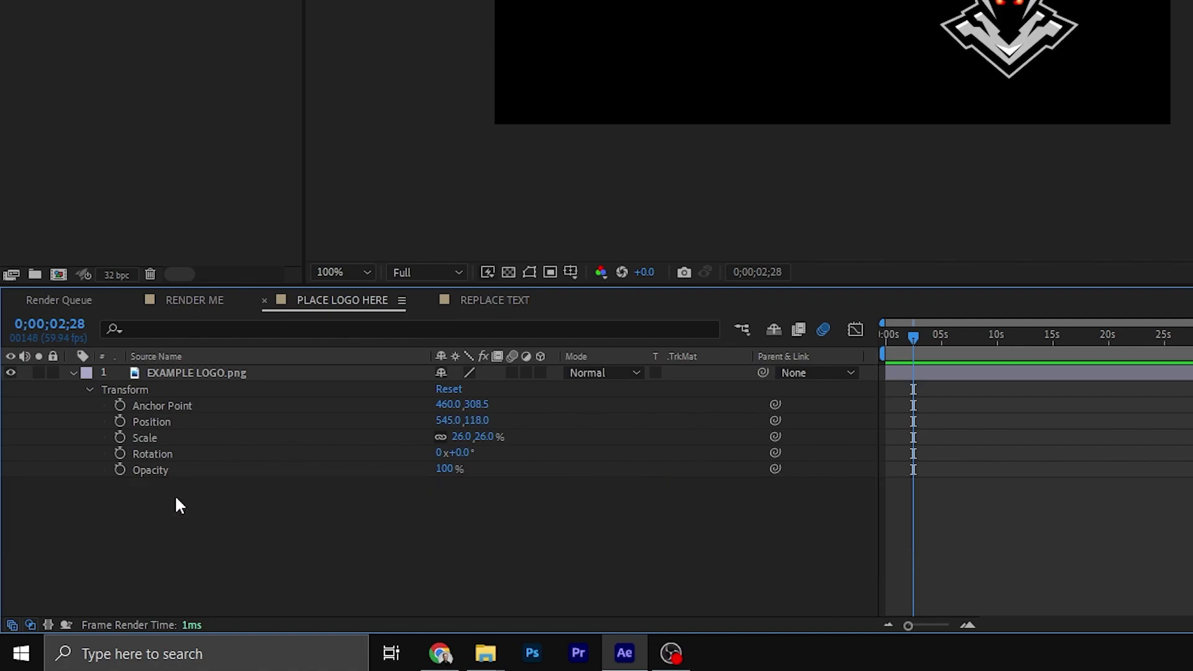
click(203, 306)
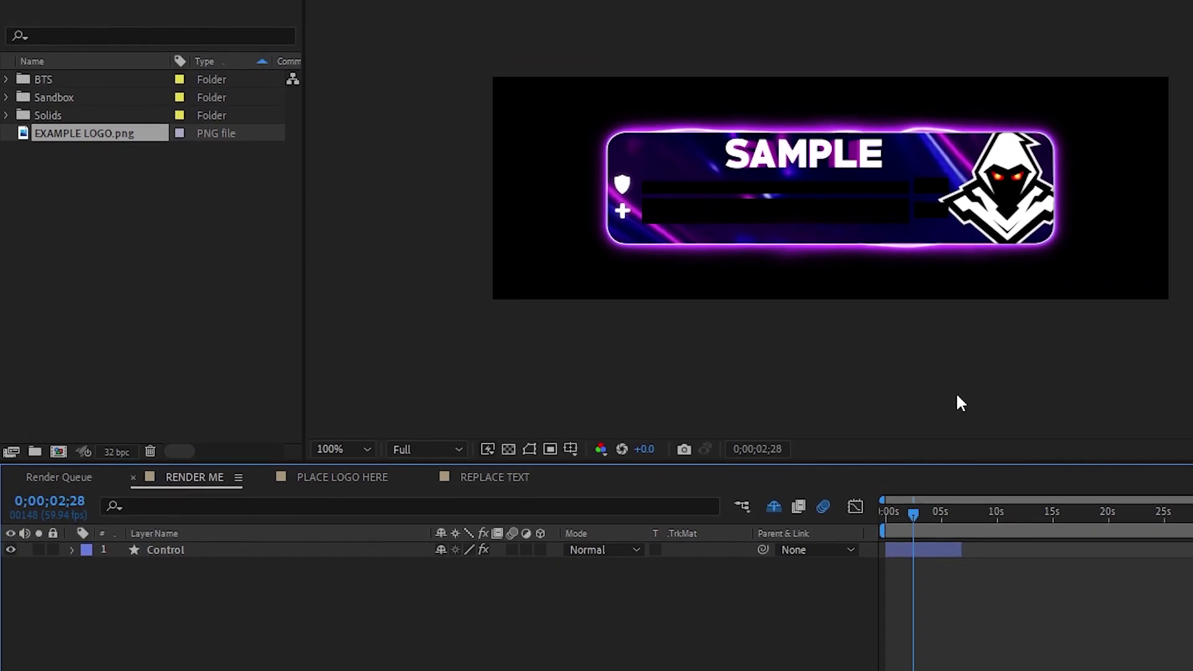
In the PLACE LOGO HERE composition, set the EXAMPLE LOGO layer's Y position to 148 and return to the RENDER ME composition
click(330, 481)
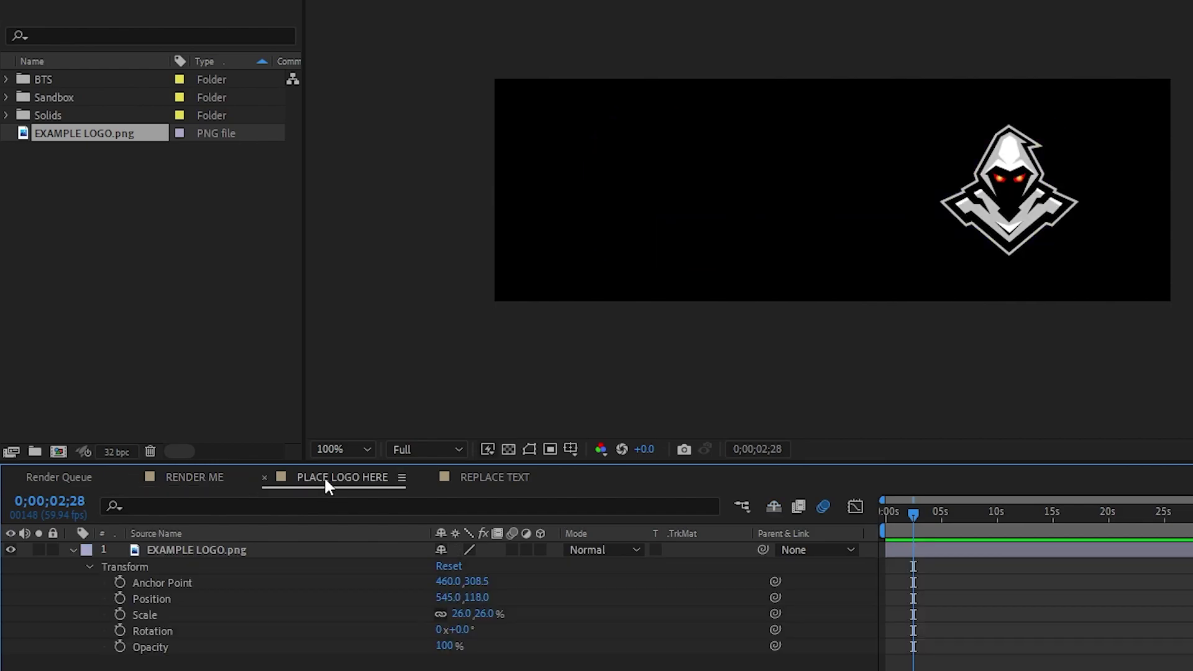
mouse_move(479, 597)
mouse_down()
mouse_move(519, 610)
mouse_move(498, 609)
mouse_up()
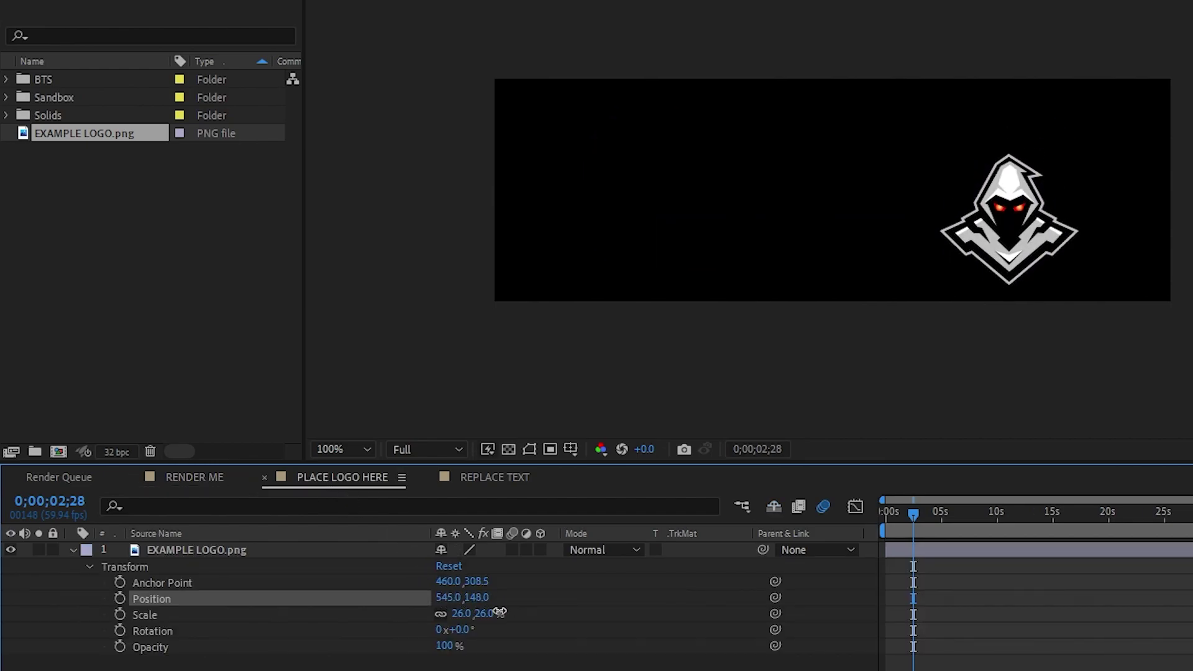
click(192, 482)
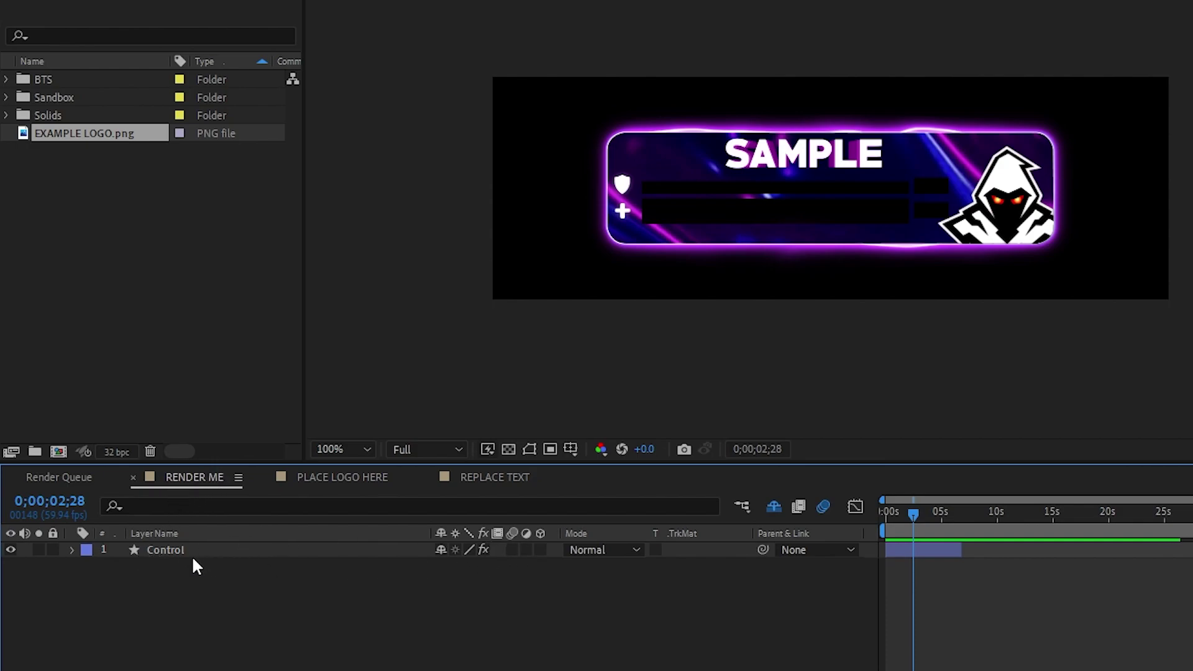
Open the Effect Controls of the Control layer and look through its colour and tint effects
click(176, 551)
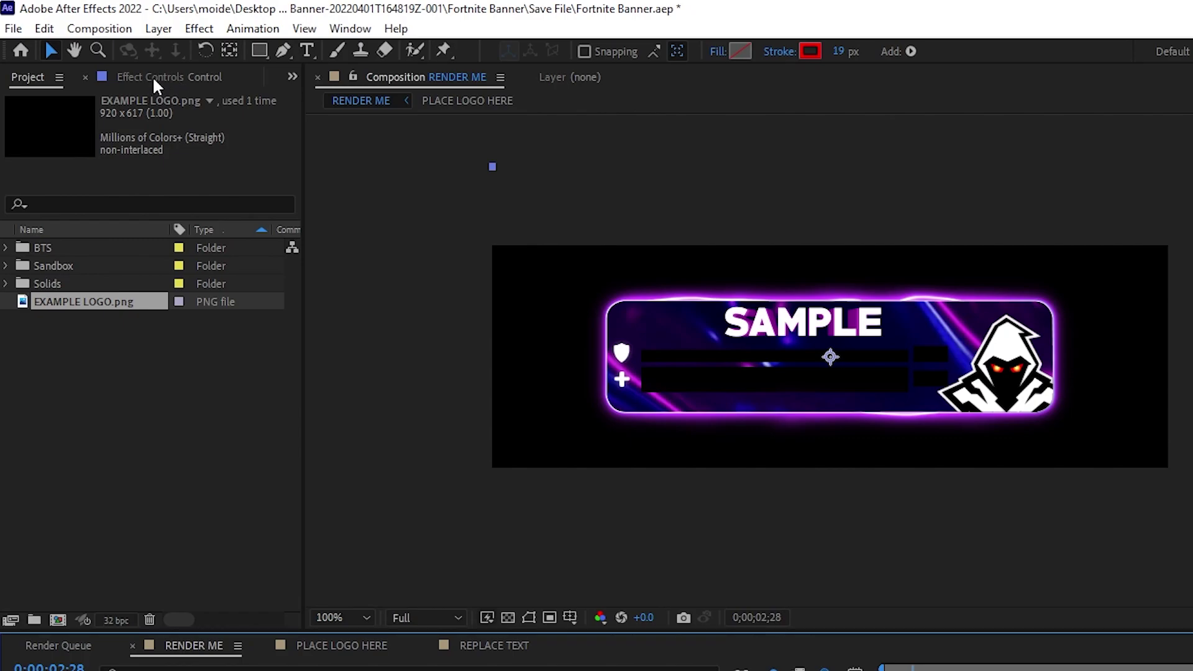
click(350, 29)
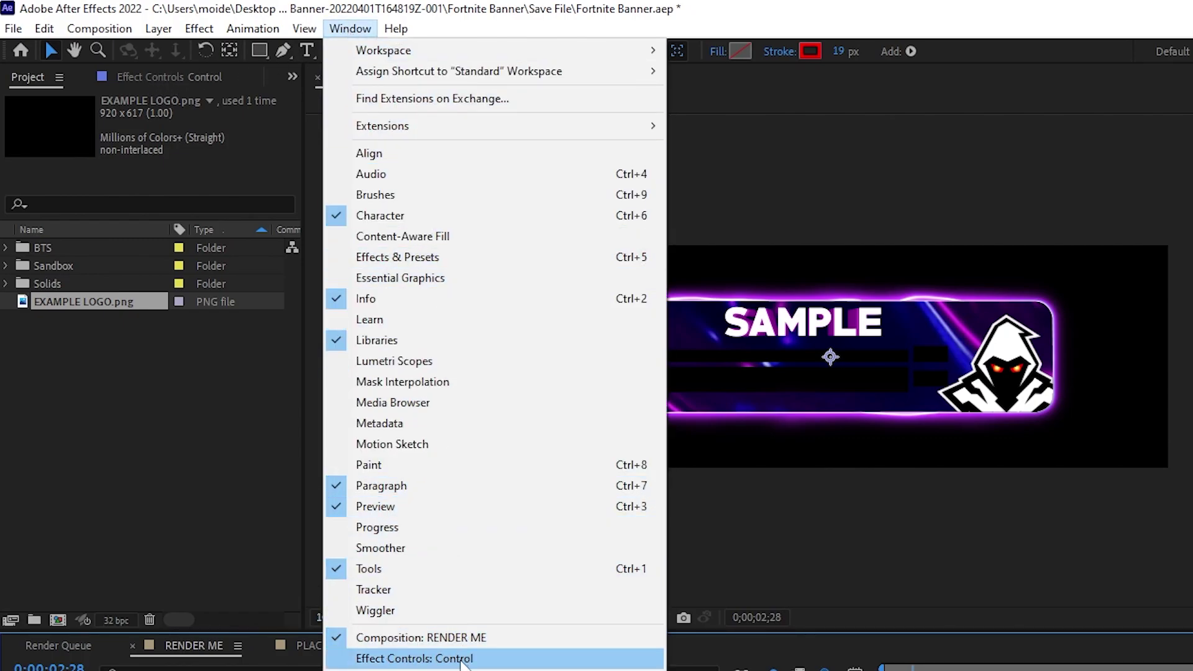
click(474, 661)
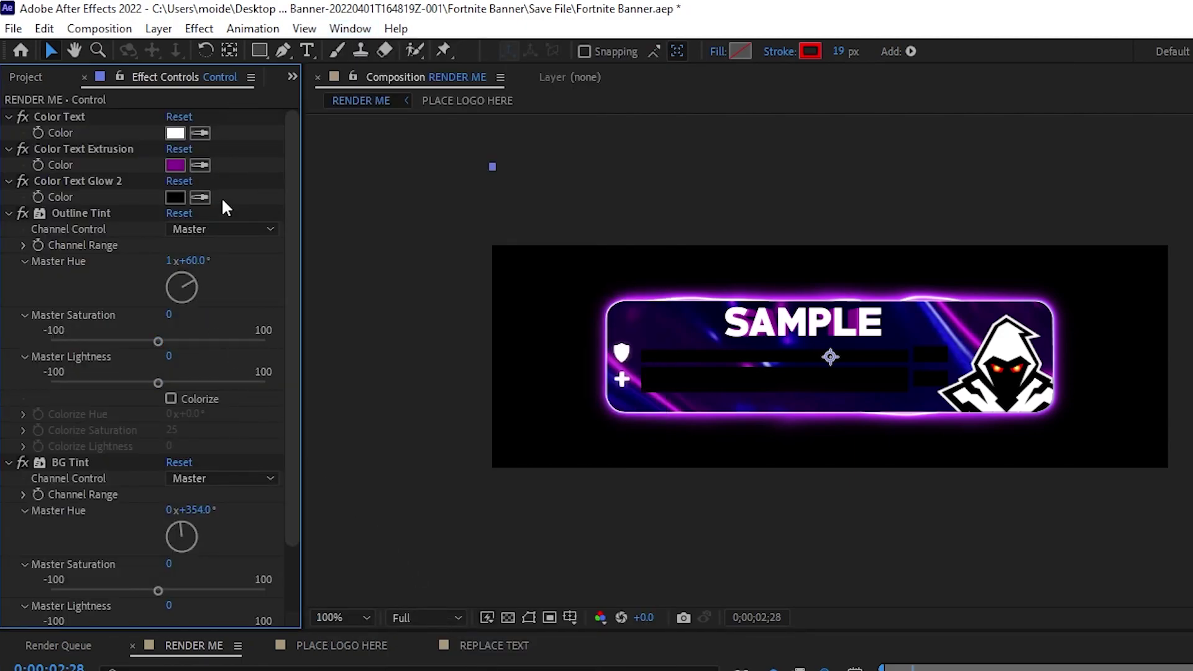
click(28, 76)
click(151, 76)
click(23, 77)
click(133, 76)
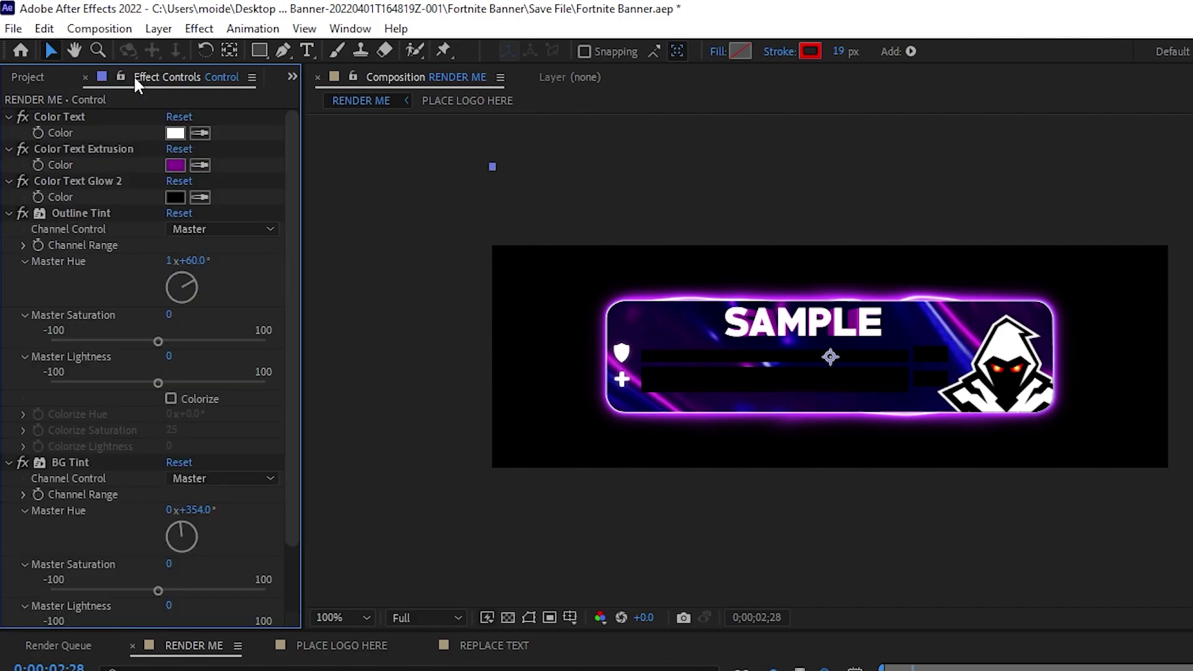
scroll(102, 206, down, 2)
scroll(99, 226, up, 2)
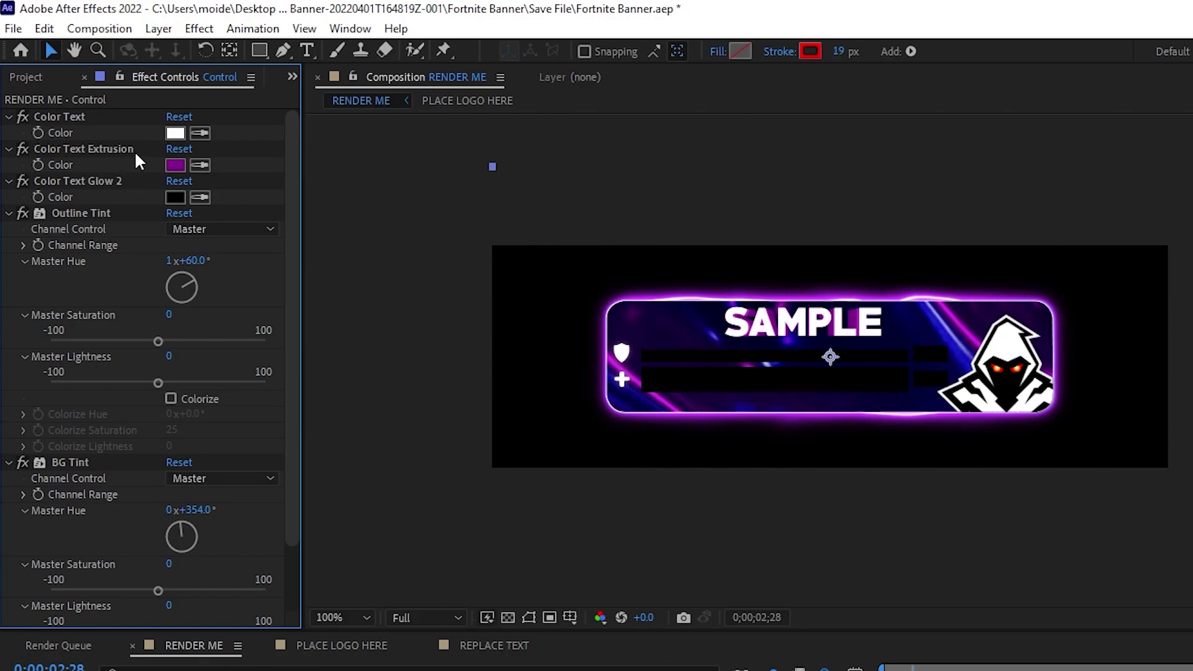
Try red FF0000 as the Color Text colour and set it back to white
click(176, 133)
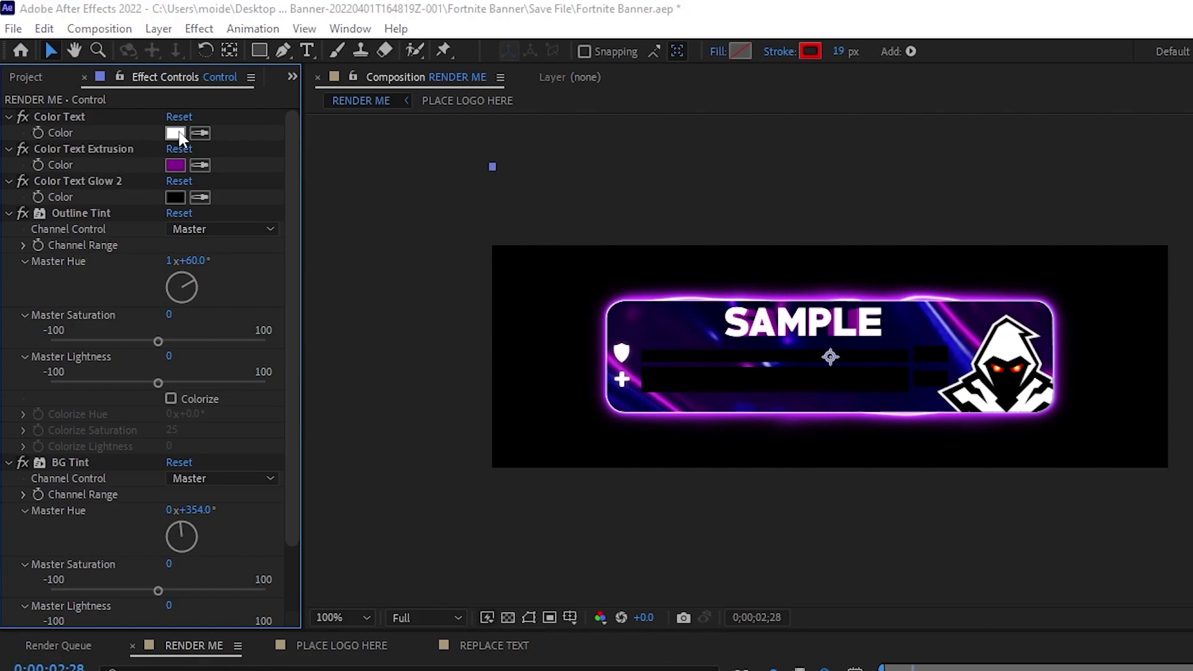
drag(415, 415, 415, 376)
click(386, 372)
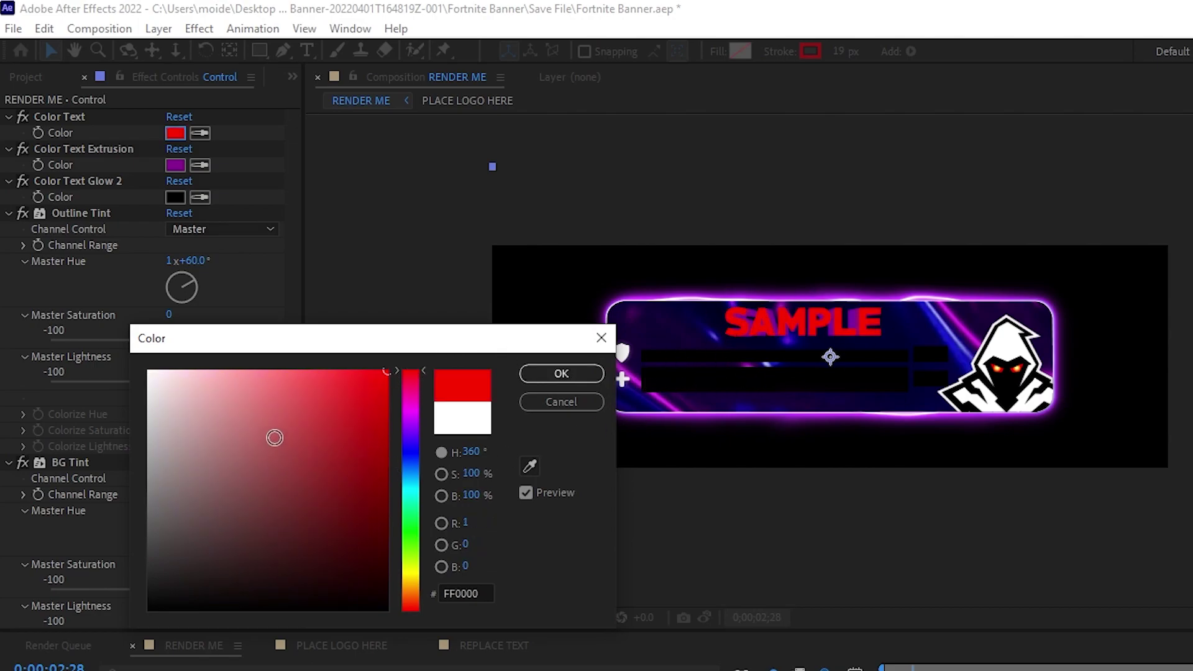
click(148, 371)
click(561, 373)
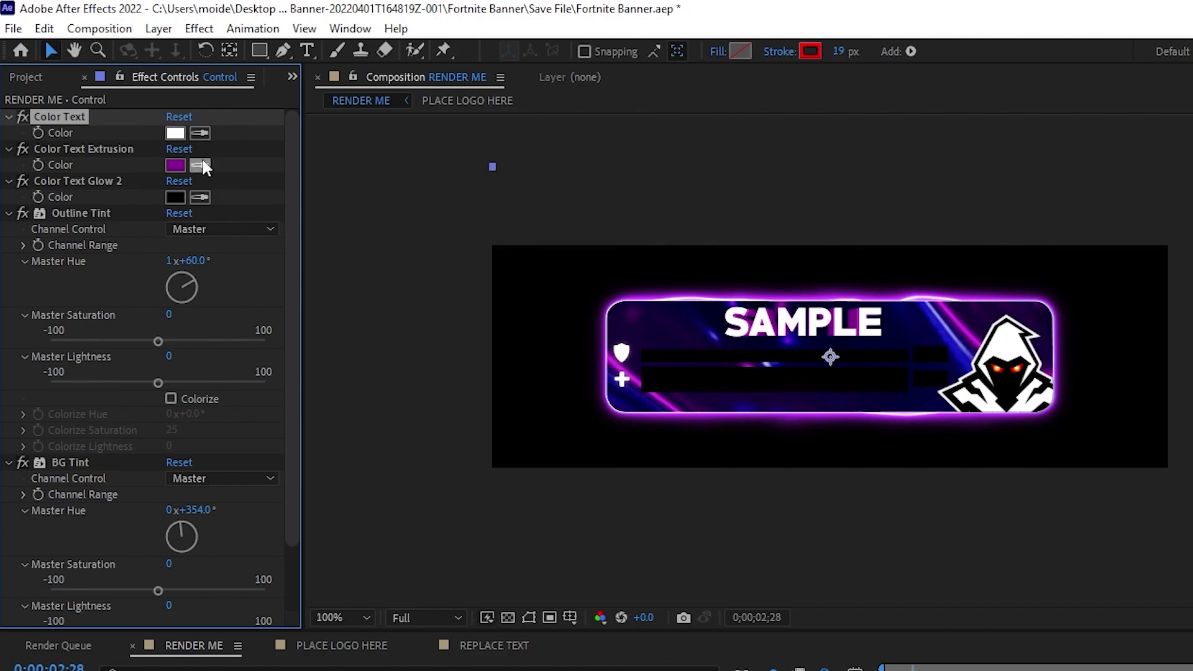
Change the Color Text Extrusion colour to dark red and keep Color Text Glow 2 at black 000000
click(169, 165)
drag(401, 405, 423, 371)
click(571, 373)
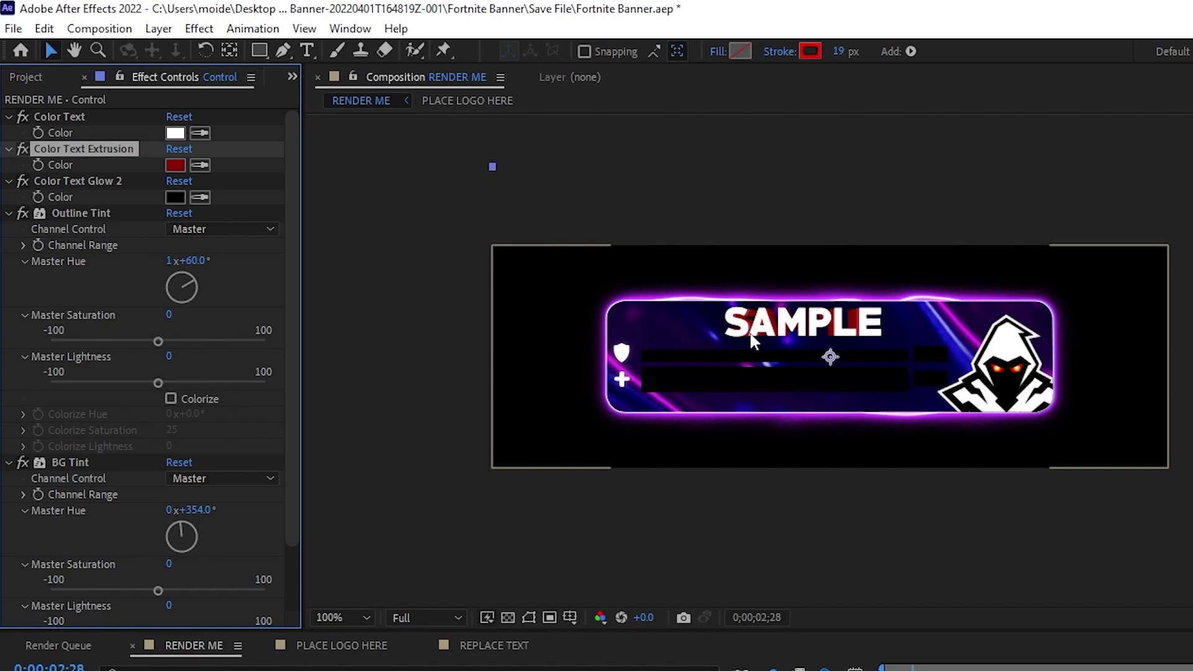
click(174, 197)
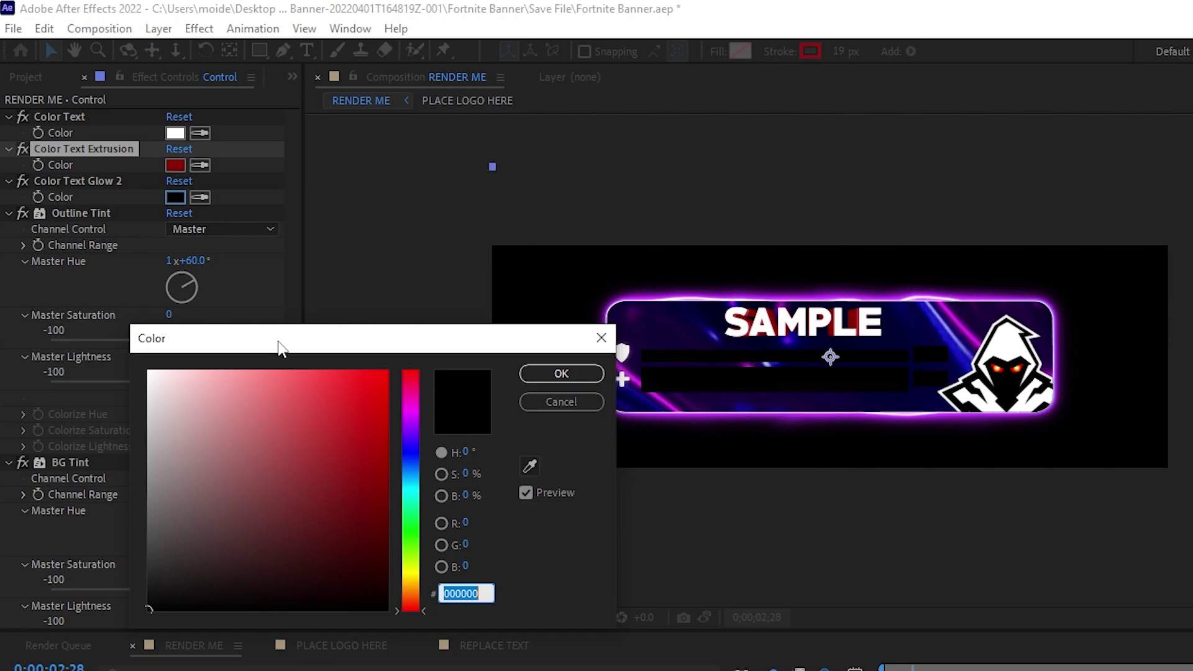
click(561, 373)
Set the Master Hue of Outline Tint to 3x+141° and that of BG Tint to 2x+95°
mouse_move(190, 276)
mouse_down()
mouse_move(199, 286)
mouse_move(165, 289)
mouse_move(192, 278)
mouse_move(195, 290)
mouse_move(169, 288)
mouse_move(192, 285)
mouse_move(188, 300)
mouse_up()
drag(294, 267, 293, 386)
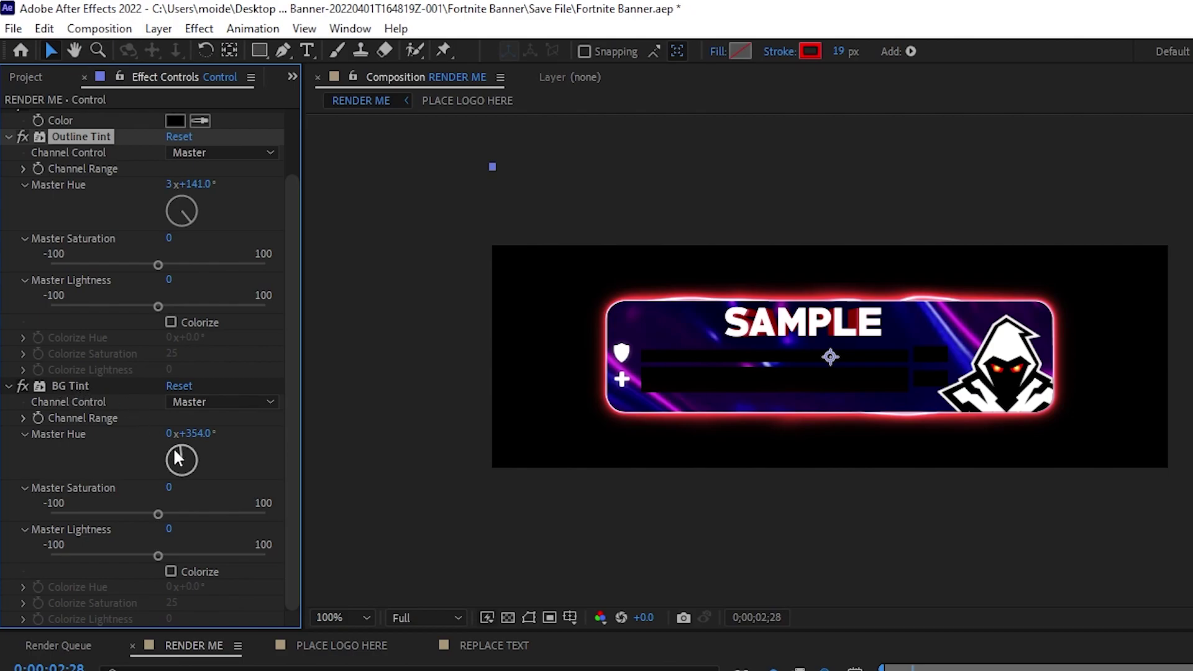
drag(179, 451, 197, 461)
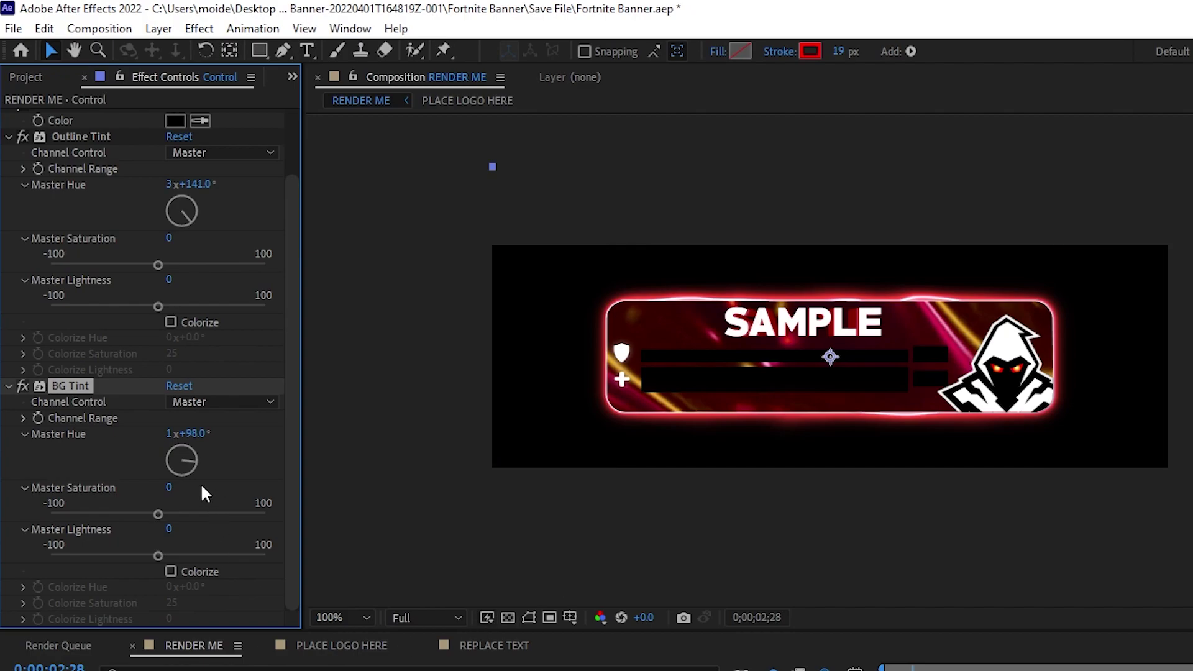
drag(183, 467, 223, 461)
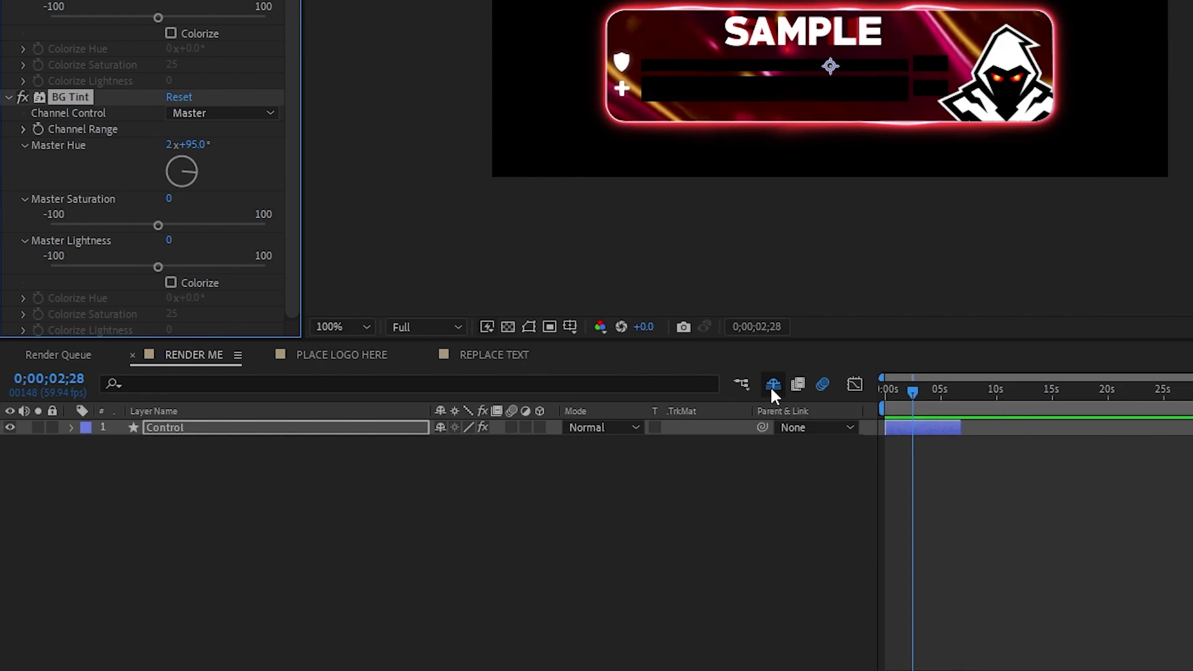
Reveal the shy layers in RENDER ME, then open the Galaxy BG composition and check its Galaxy Video.mp4 layer by toggling the layer's visibility
click(772, 386)
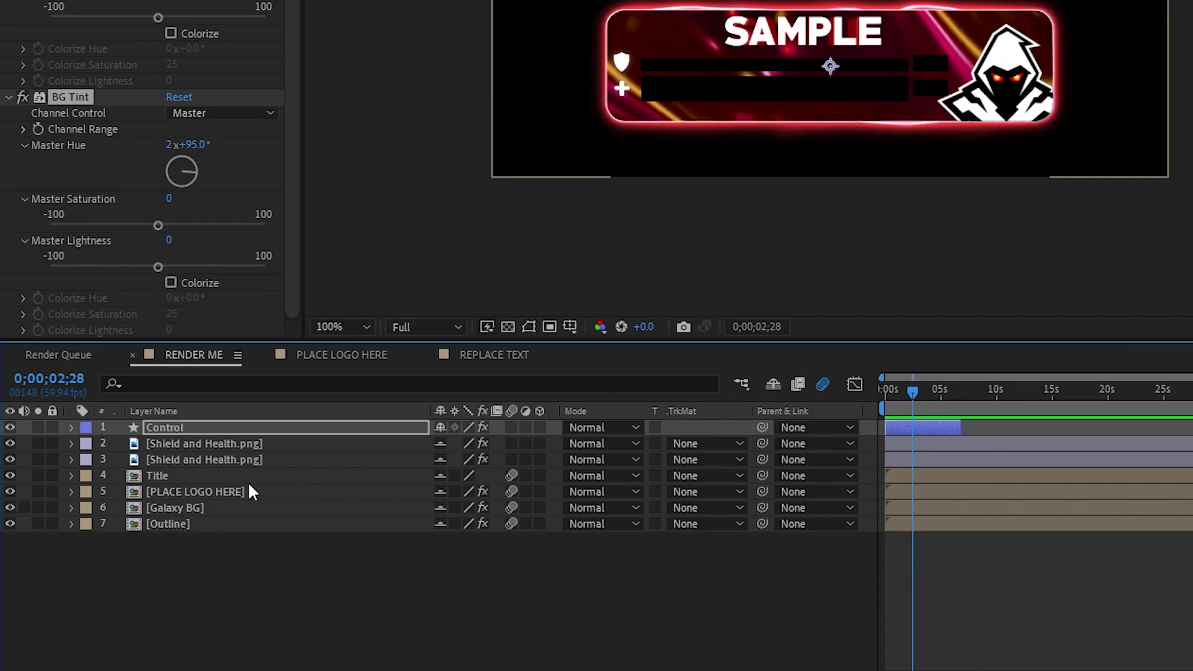
click(161, 508)
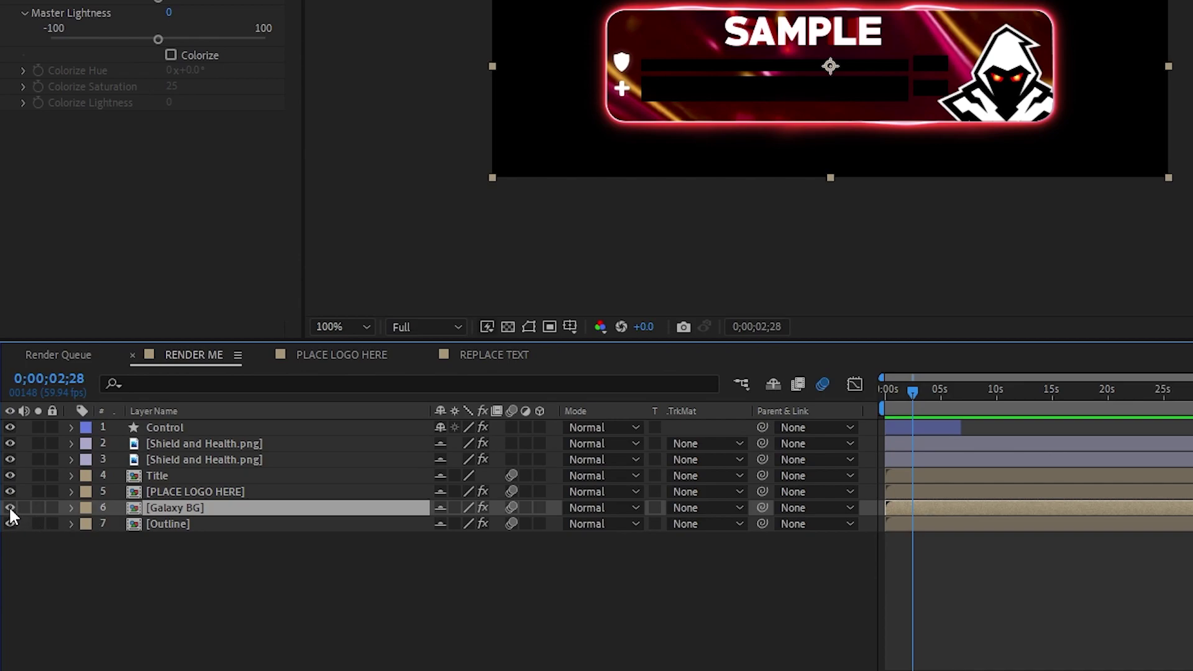
click(9, 507)
click(9, 508)
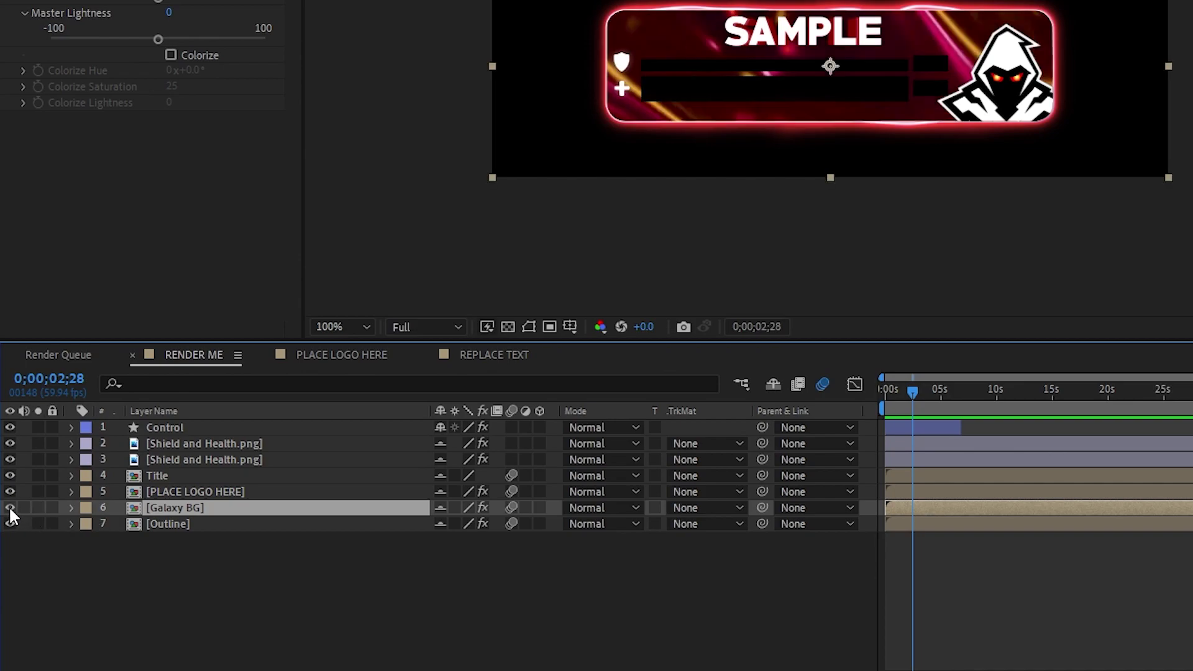
double_click(133, 507)
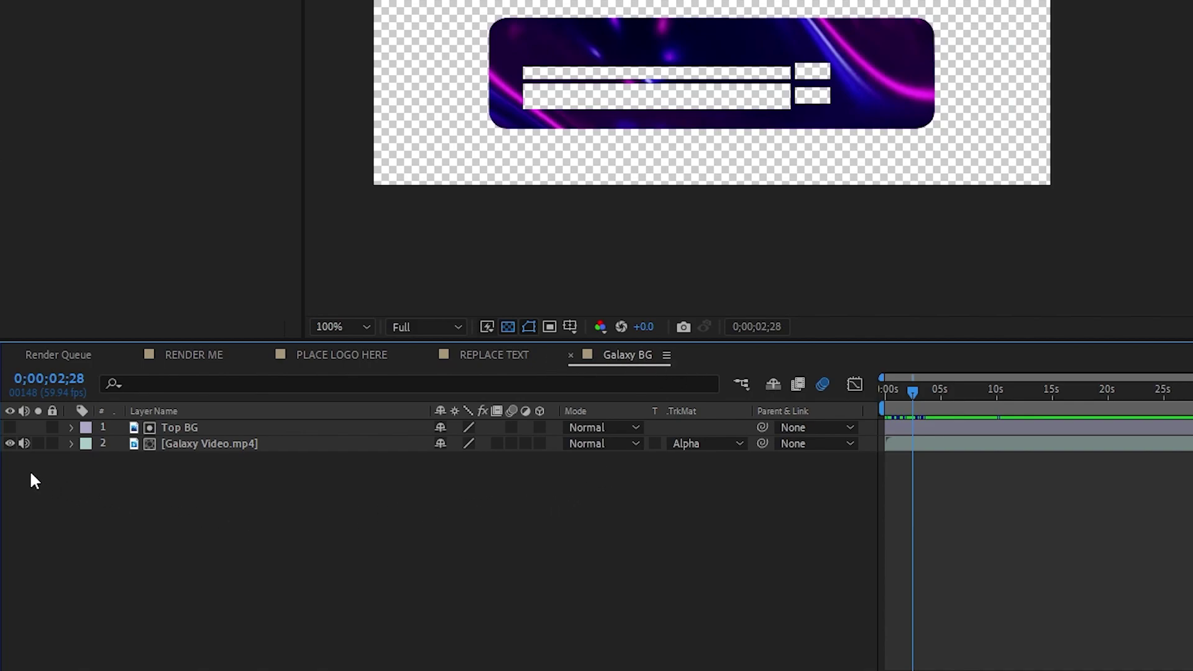
click(10, 444)
click(10, 443)
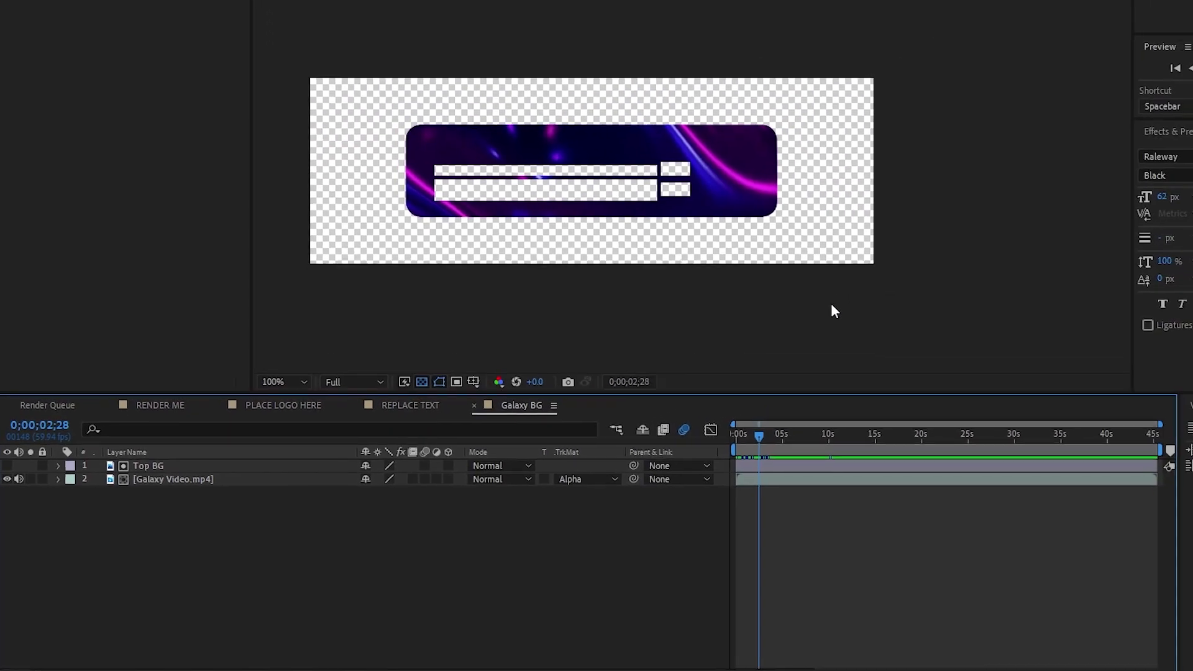
Find the Tint effect in the effects library and apply it to the Galaxy Video.mp4 layer
click(1179, 131)
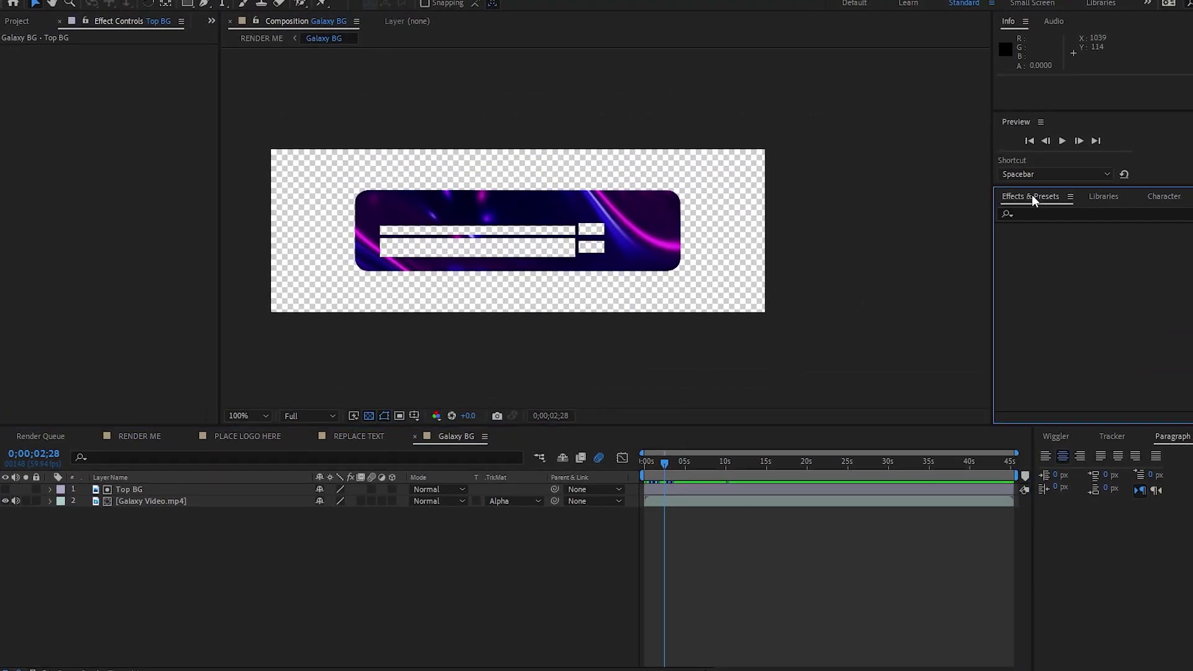
click(1033, 196)
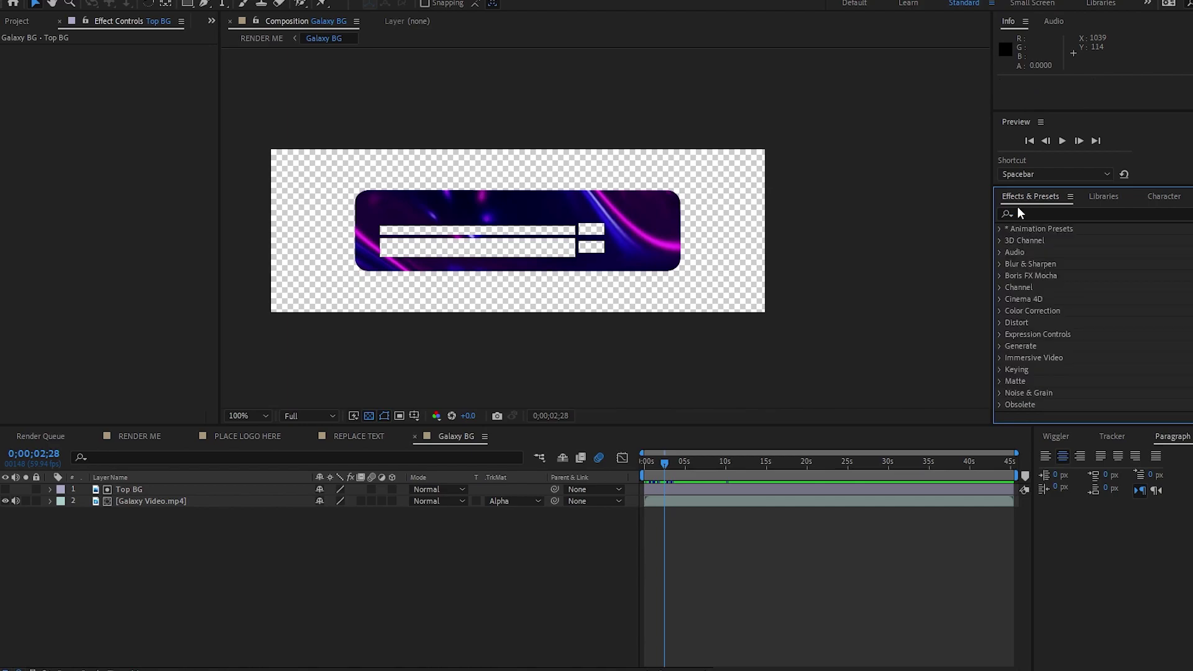
click(1041, 213)
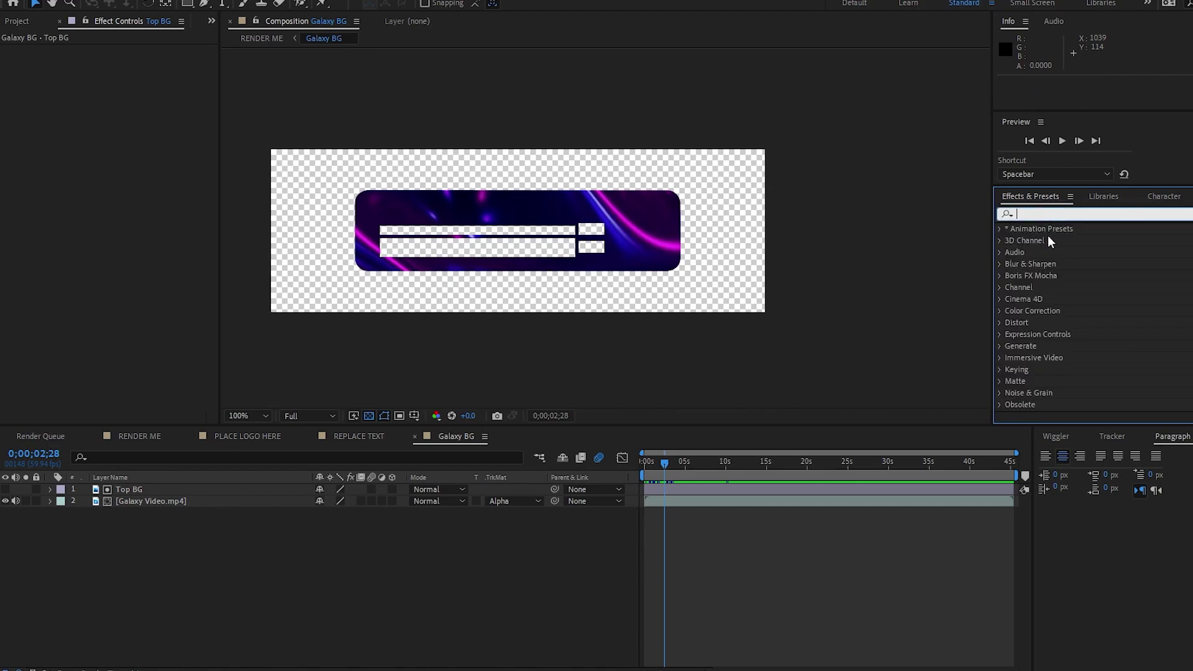
text(tint)
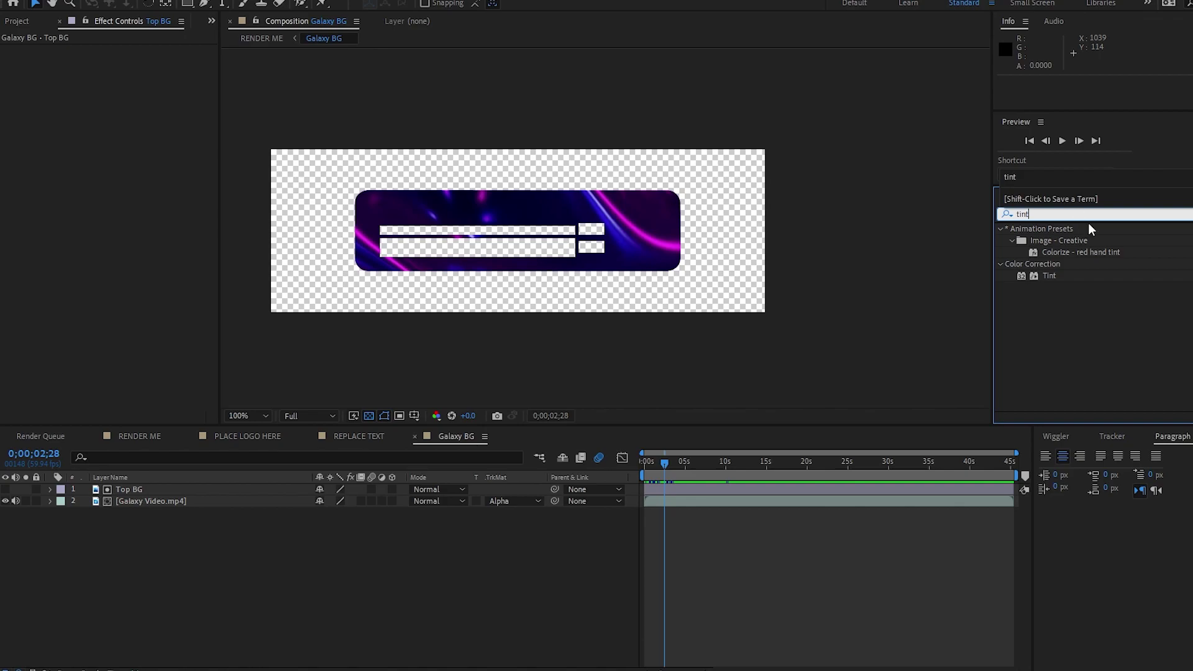
drag(1057, 275, 137, 506)
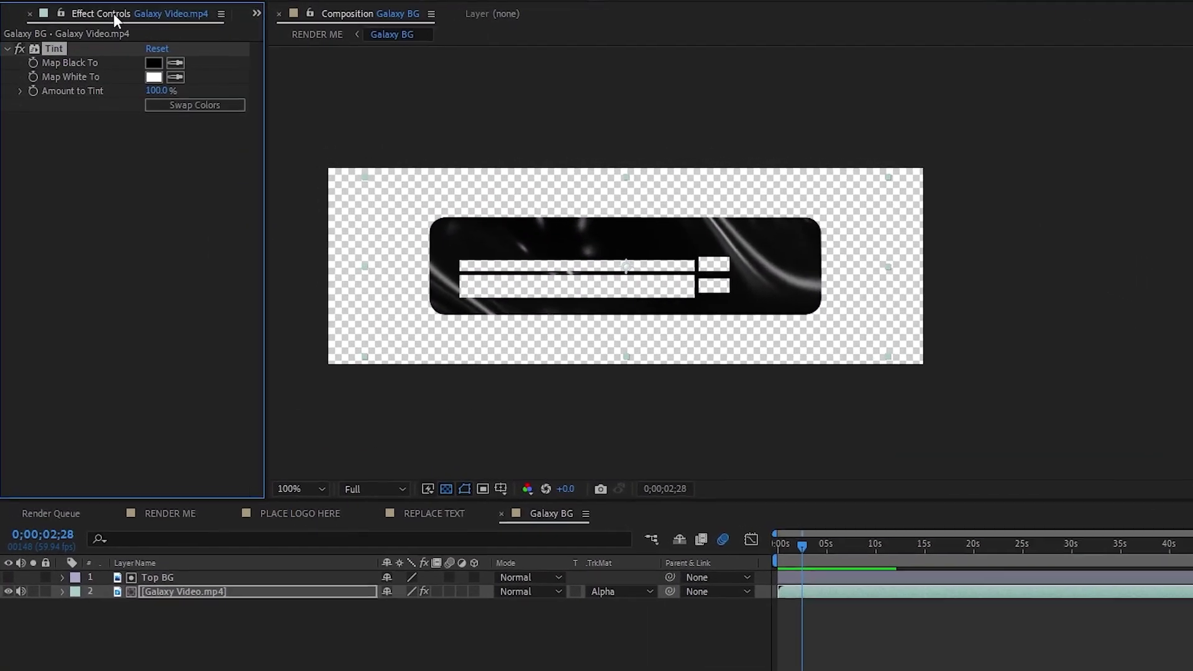
Set the Tint effect's Map White To colour to red FF0000 and its Map Black To colour to dark red 2F0000
click(168, 79)
drag(352, 322, 359, 284)
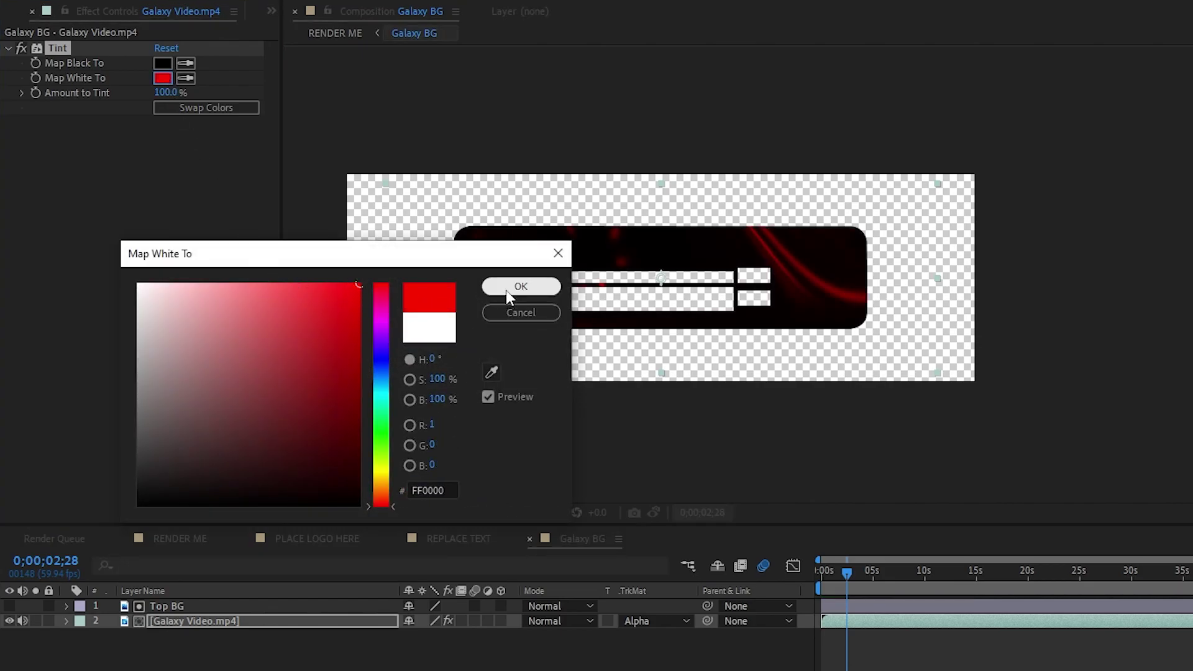
click(520, 286)
click(164, 63)
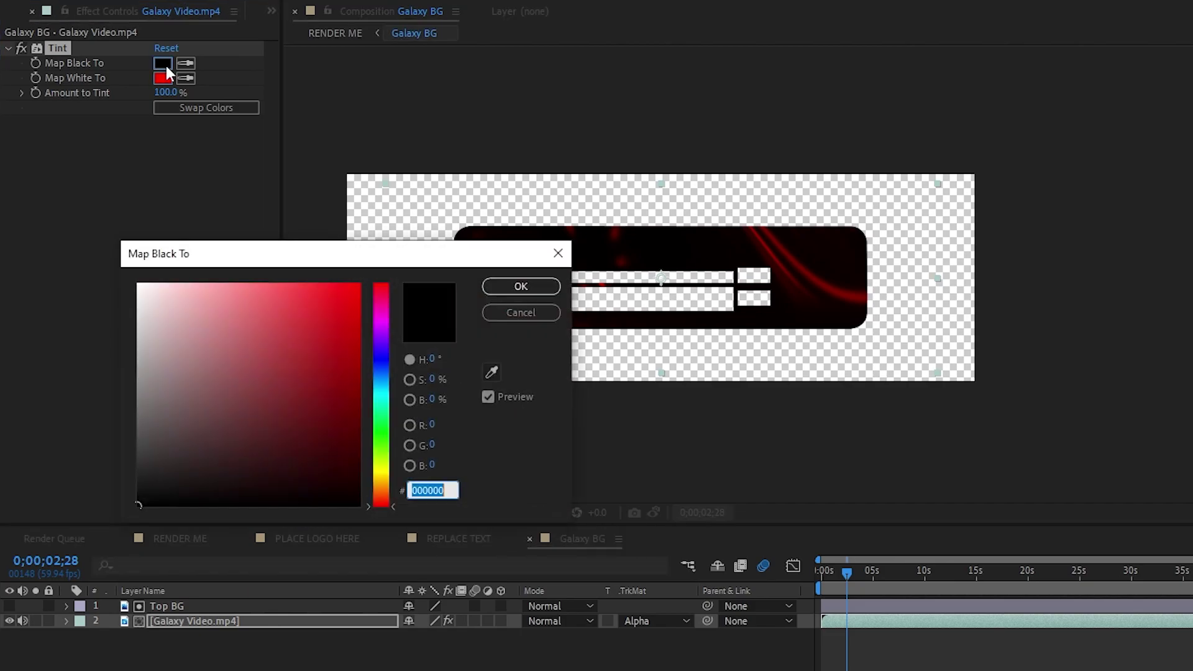
drag(299, 397, 372, 265)
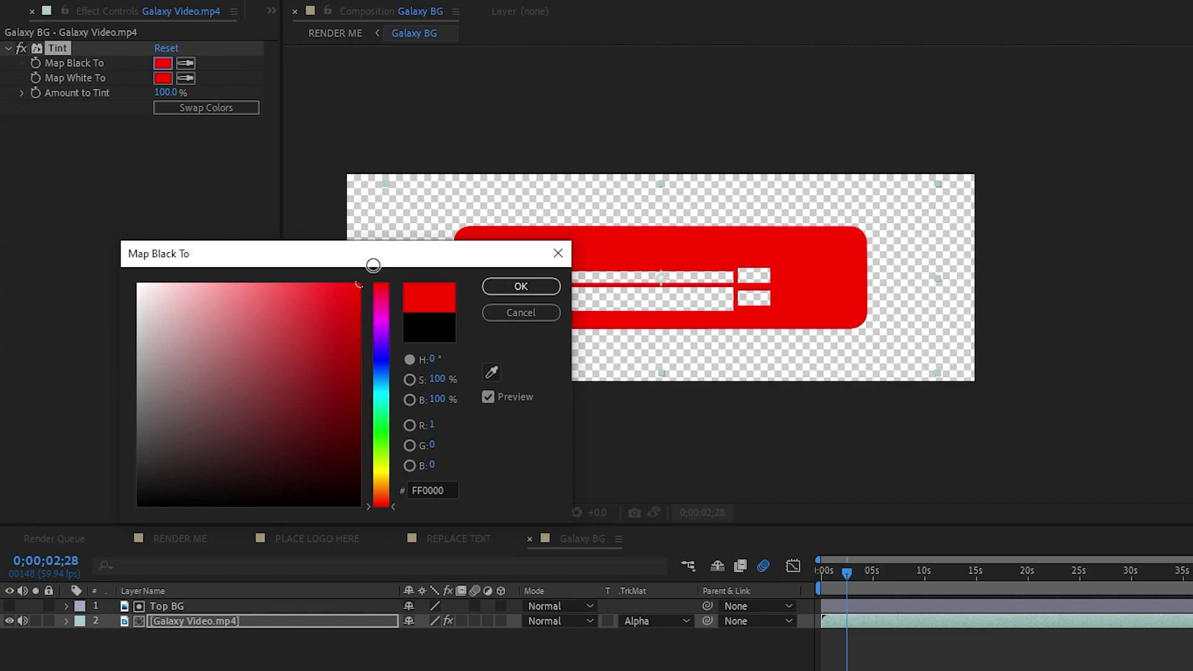
mouse_move(373, 265)
mouse_down()
mouse_move(371, 320)
mouse_move(409, 463)
mouse_move(413, 527)
mouse_move(416, 490)
mouse_move(425, 519)
mouse_move(437, 455)
mouse_move(442, 465)
mouse_up()
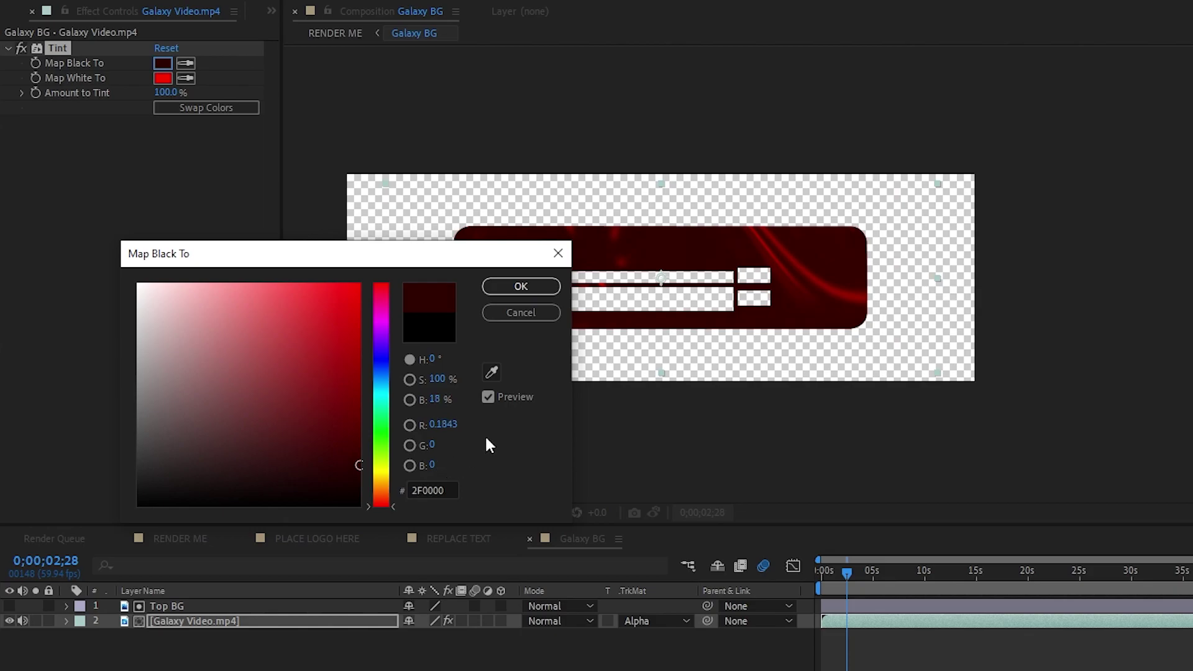
click(520, 288)
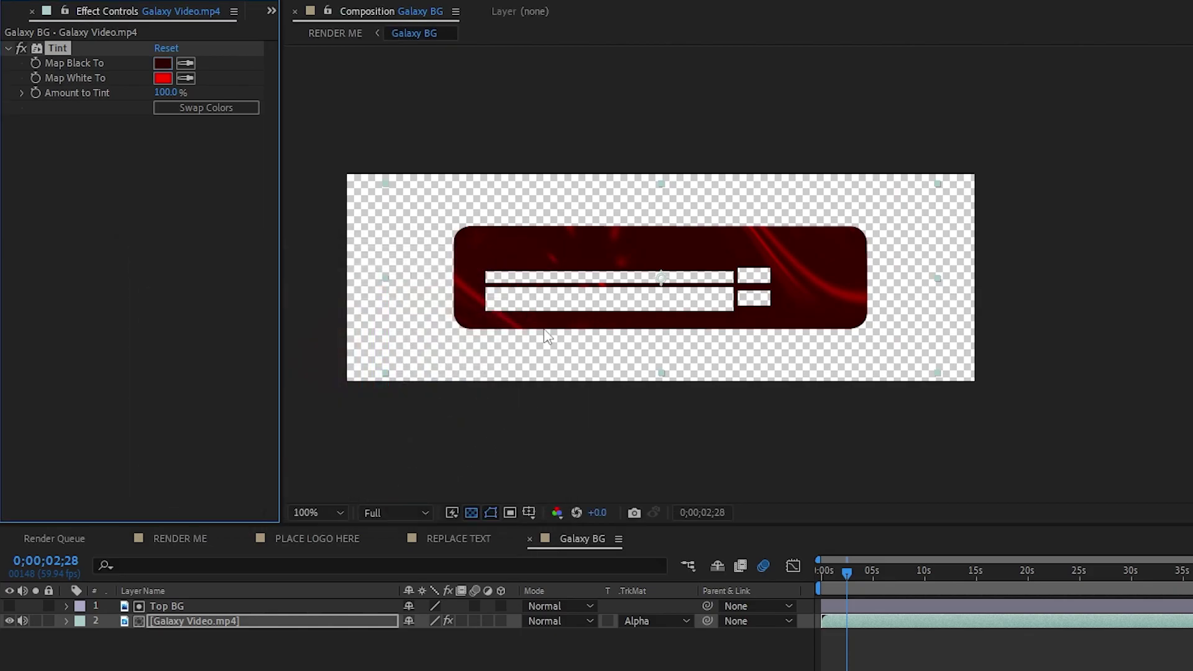
In RENDER ME, set the Control layer's BG Tint Master Hue to 3x+12° and move the current time to 0;00;03;24
click(176, 539)
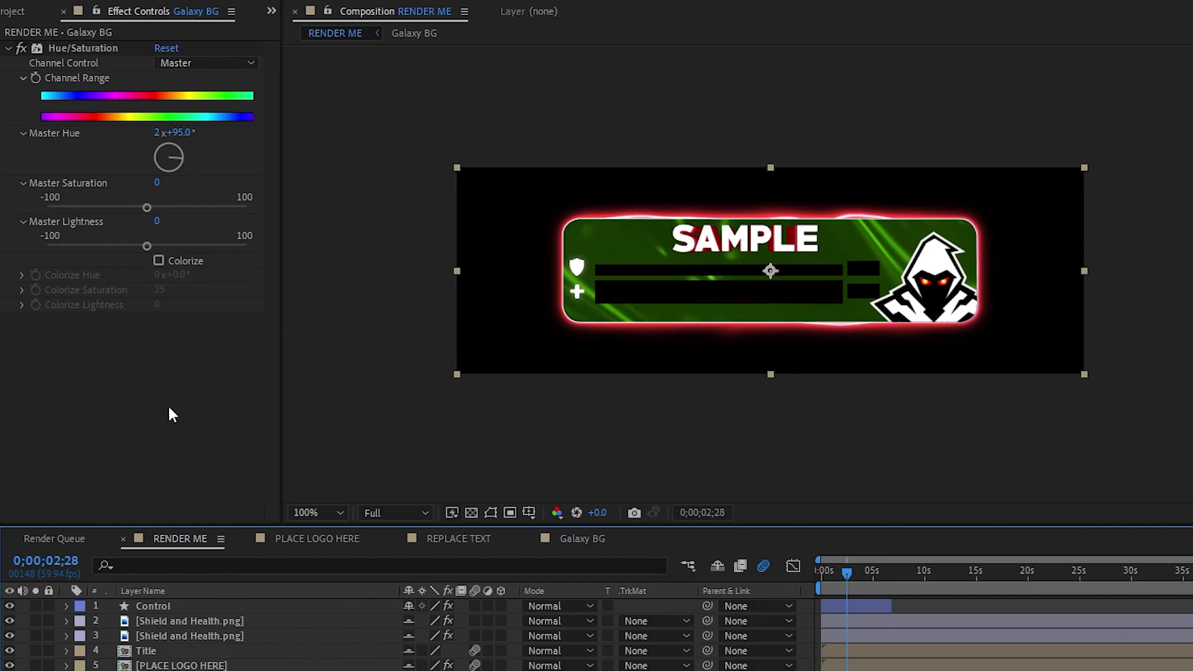
click(163, 611)
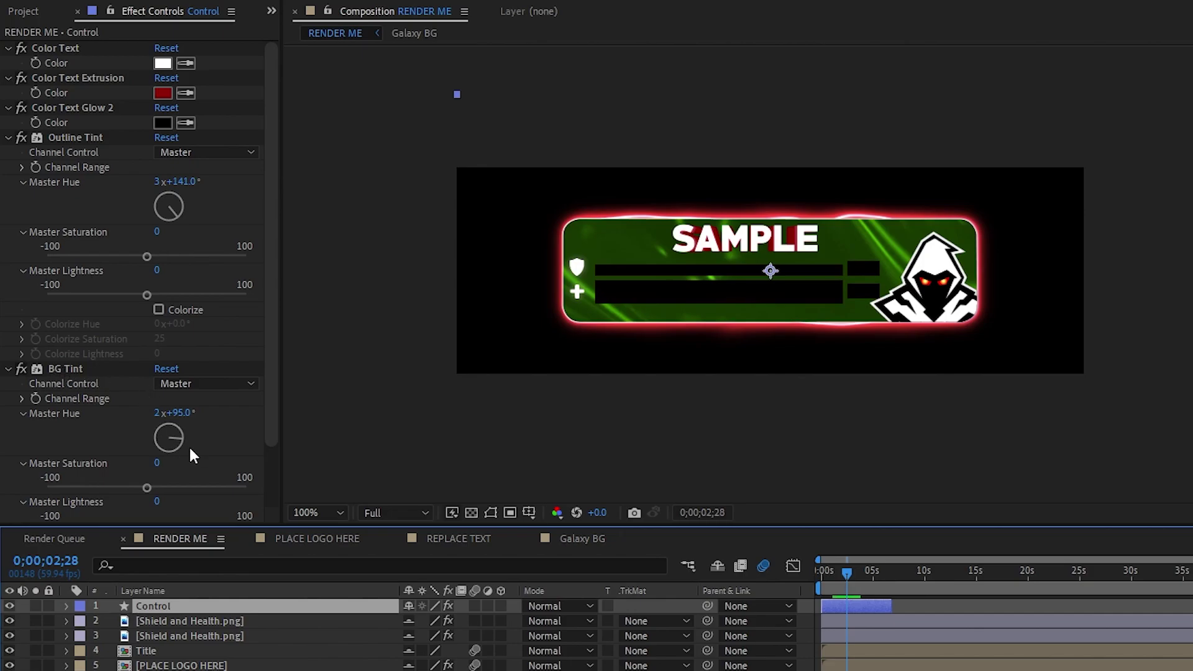
mouse_move(174, 437)
mouse_down()
mouse_move(156, 444)
mouse_move(154, 431)
mouse_move(174, 429)
mouse_up()
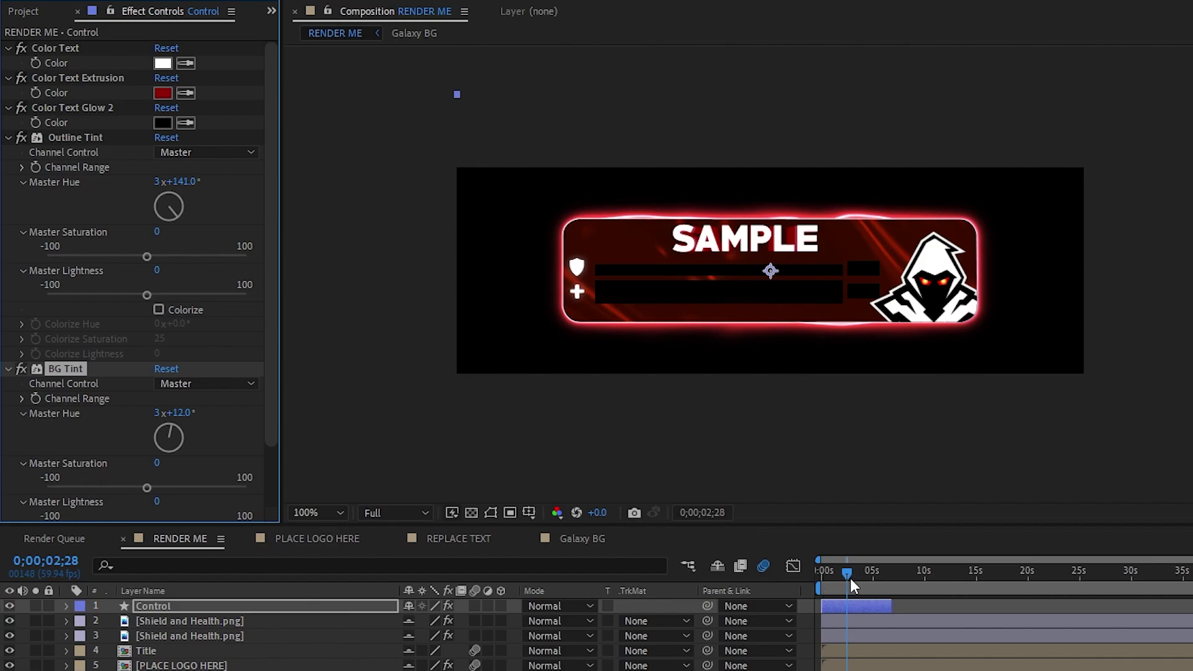
mouse_move(850, 572)
mouse_down()
mouse_move(823, 571)
mouse_move(855, 570)
mouse_up()
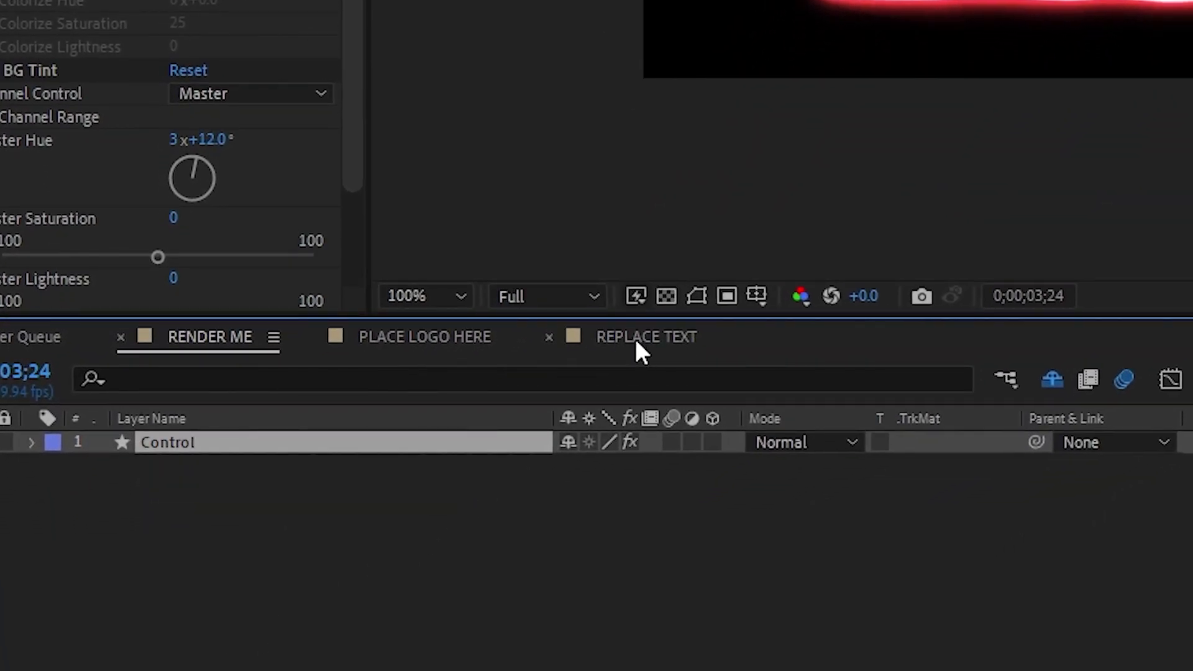
Open the REPLACE TEXT composition and scrub the current time along its time ruler
click(635, 345)
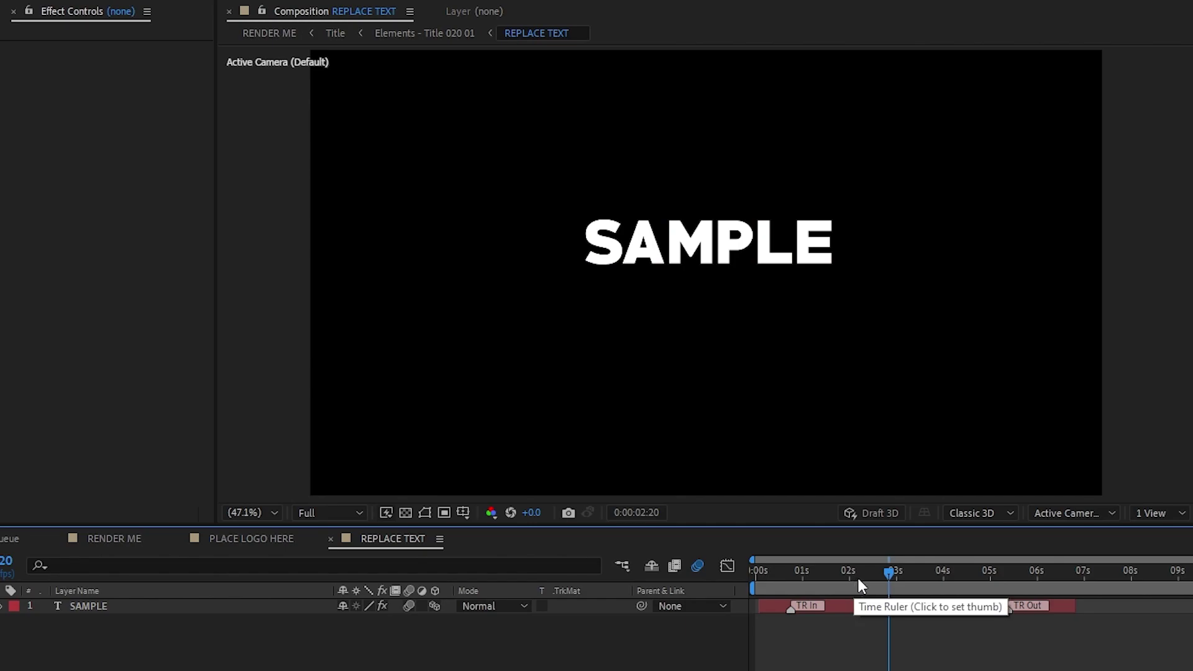
mouse_move(867, 575)
mouse_down()
mouse_move(823, 574)
mouse_move(891, 582)
mouse_move(872, 584)
mouse_up()
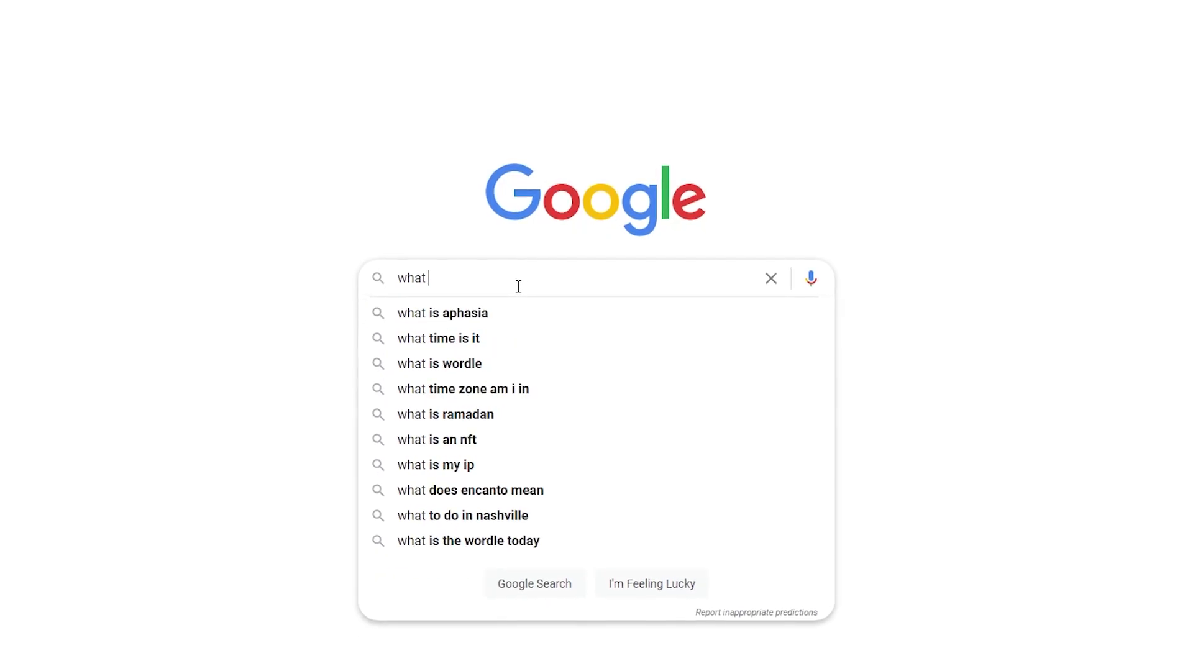
Search Google in the browser for "what is the time thing called after effects" and read the highlighted answer
text(is the)
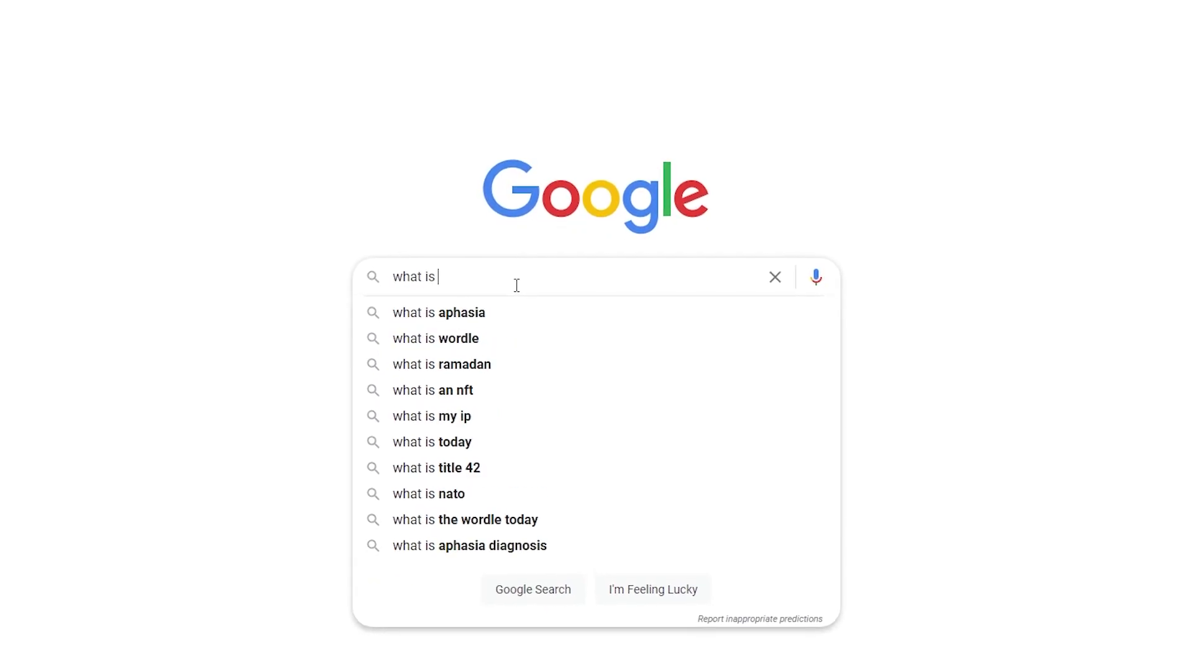
text( time thing called after effects)
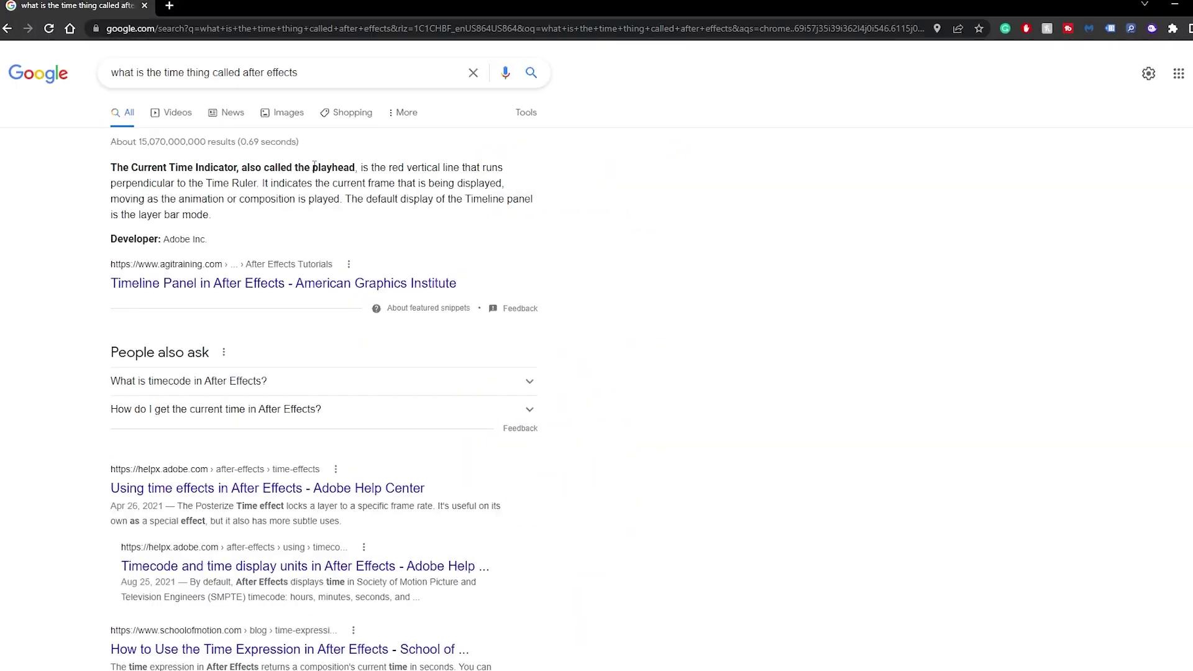
double_click(314, 167)
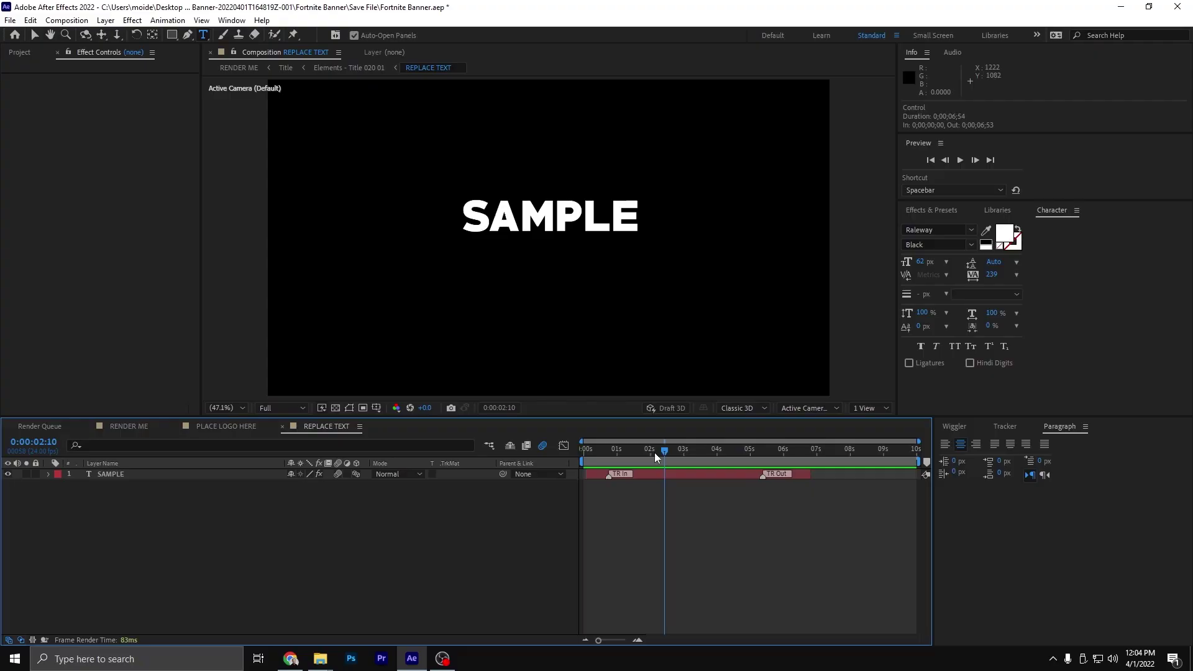
In After Effects, move REPLACE TEXT to 0:00:02:20, replace the SAMPLE text with the creator's first name in capitals, and view it in RENDER ME
drag(665, 455, 584, 459)
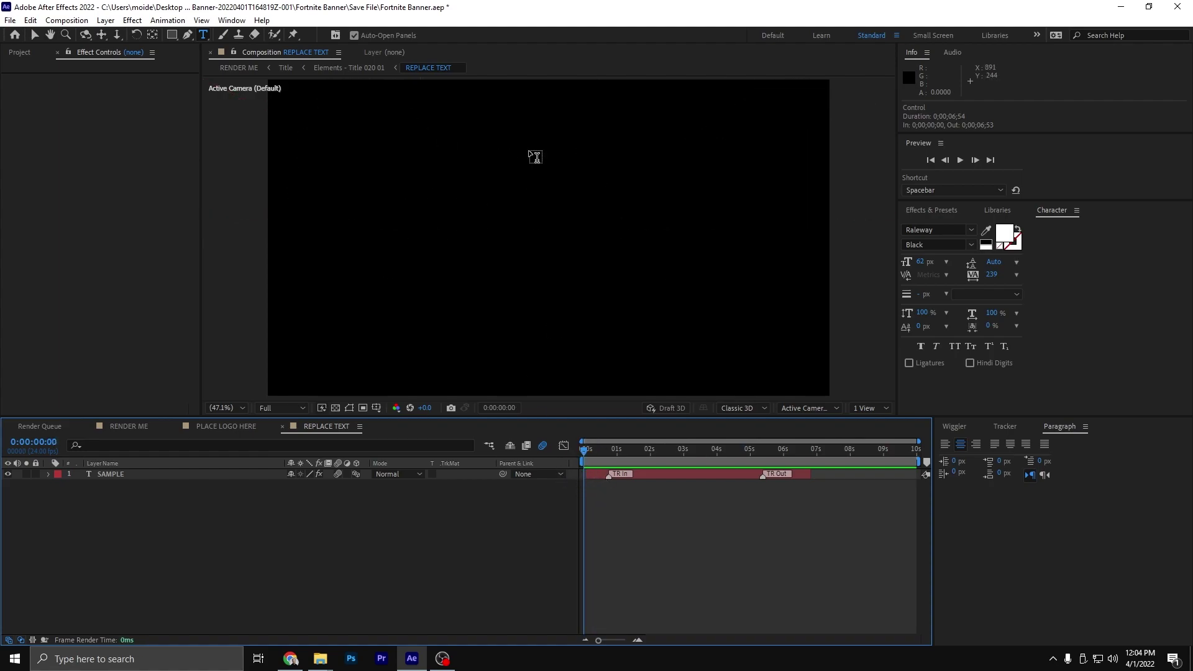
drag(597, 457, 655, 457)
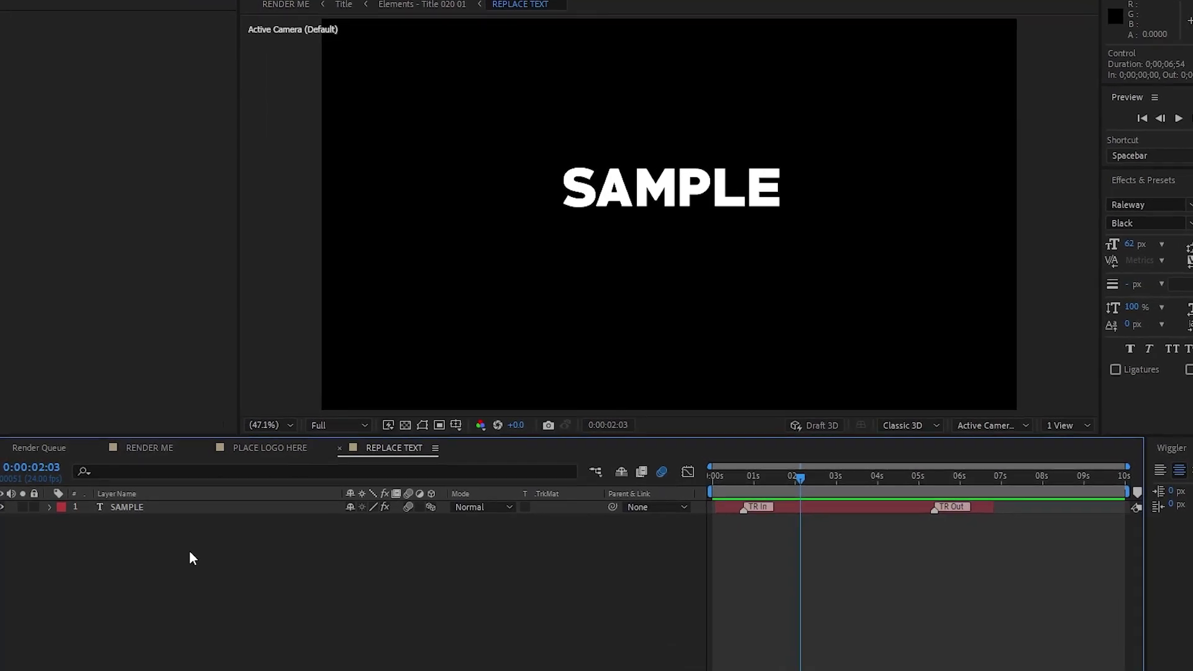
click(177, 510)
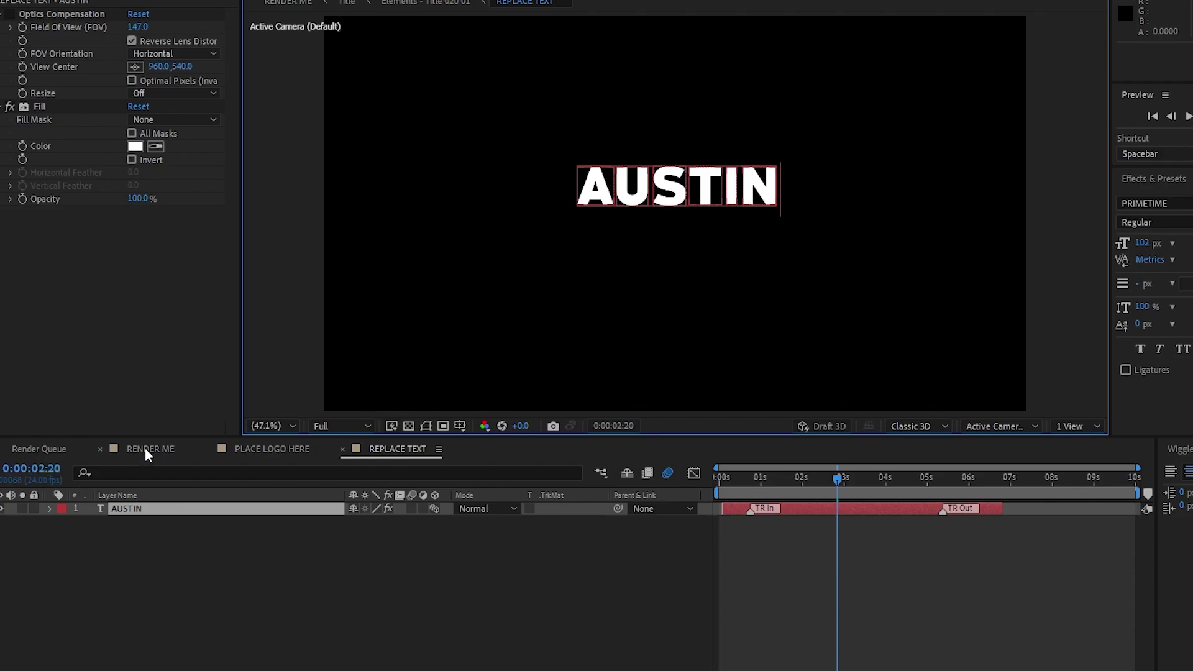
click(148, 449)
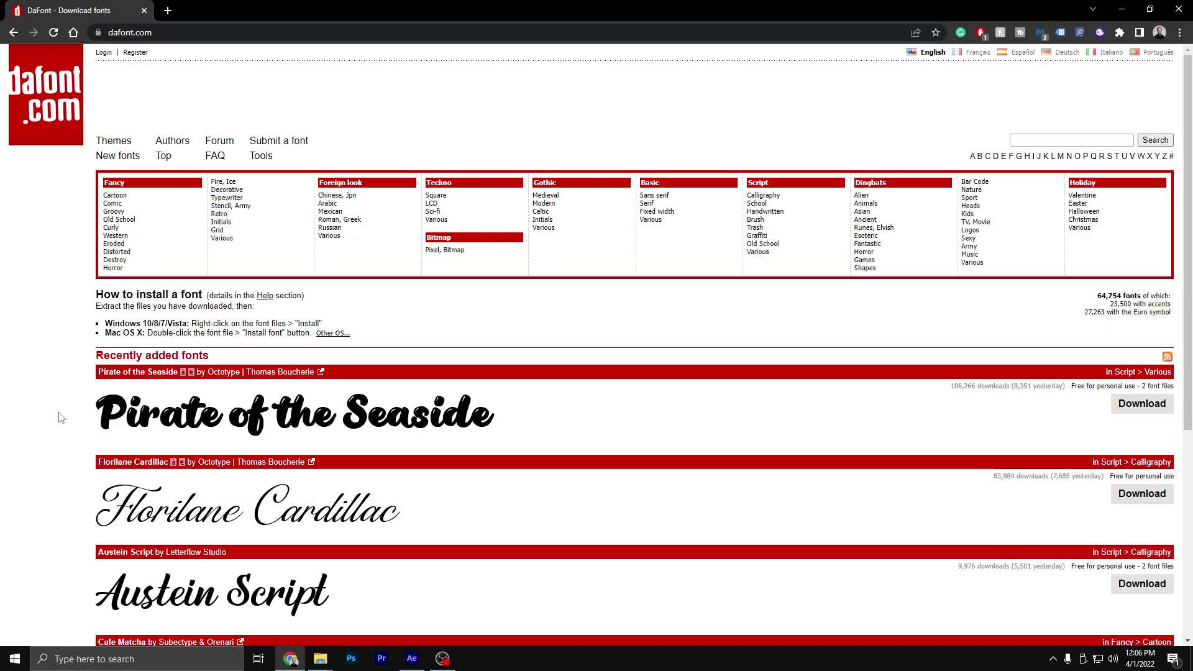
Switch to dafont.com in the browser, open the Sans serif category and examine the licence notes beside the listed fonts
scroll(58, 422, down, 1)
scroll(58, 427, up, 1)
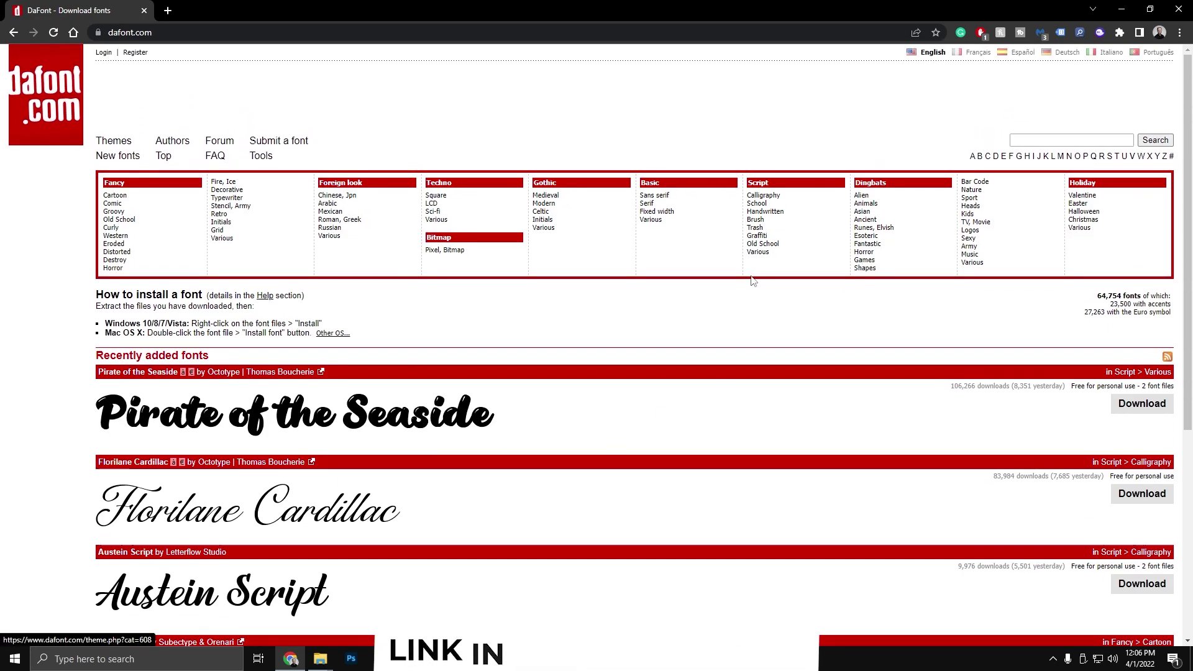
click(649, 200)
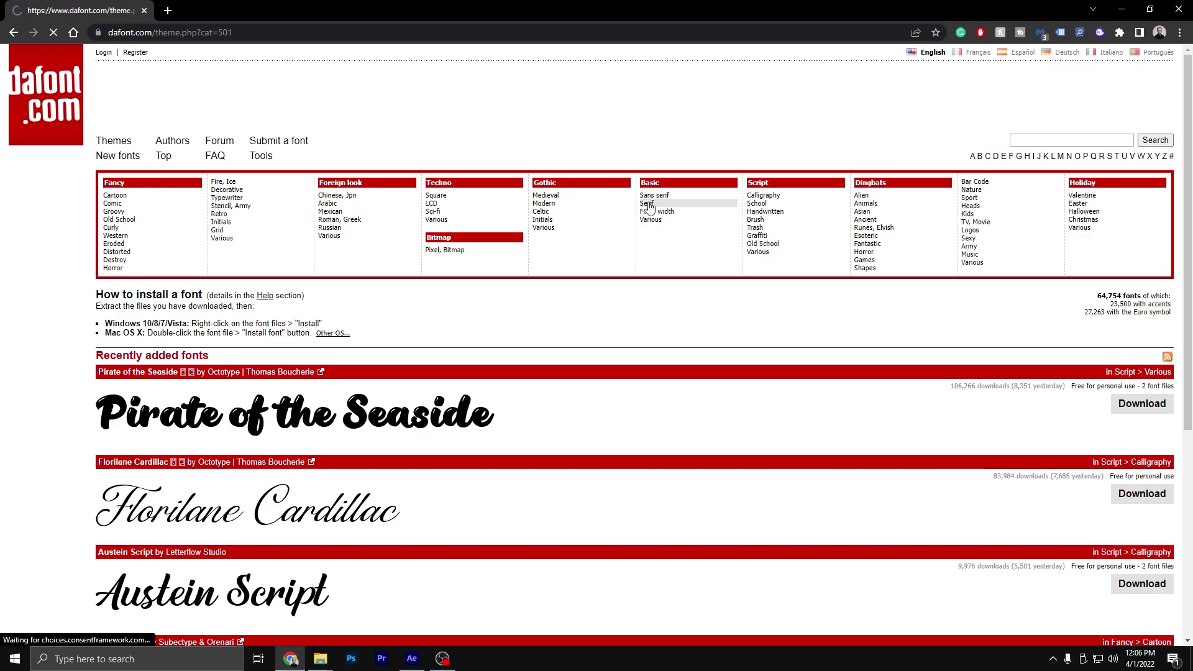
scroll(684, 304, down, 7)
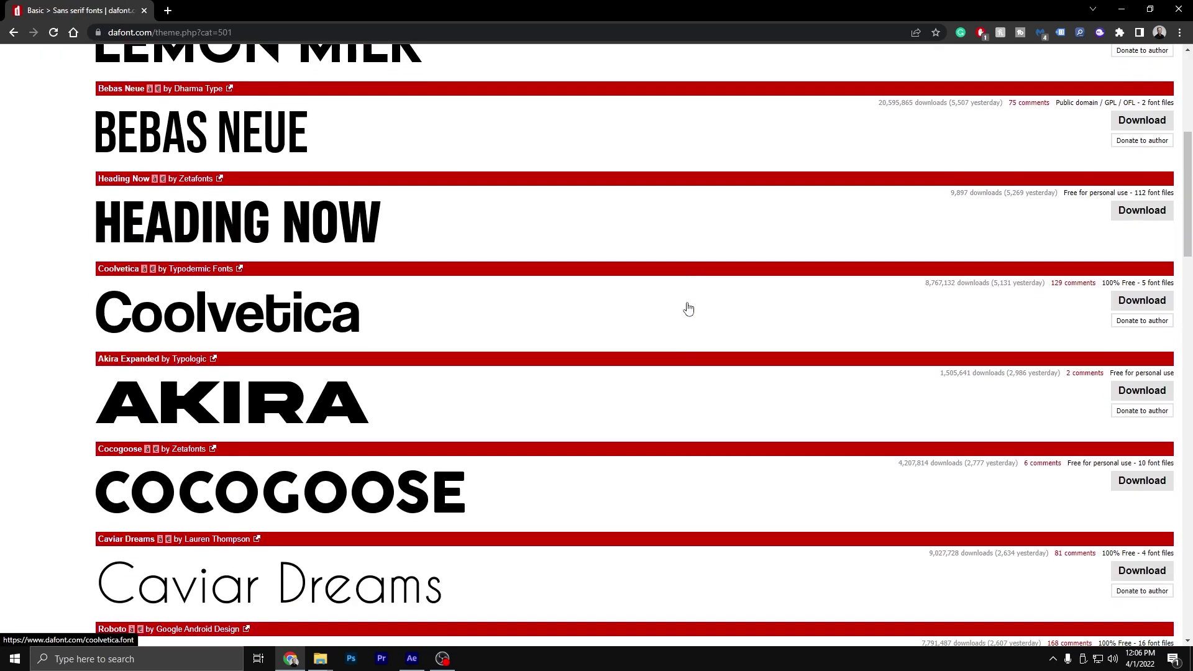
scroll(689, 309, down, 1)
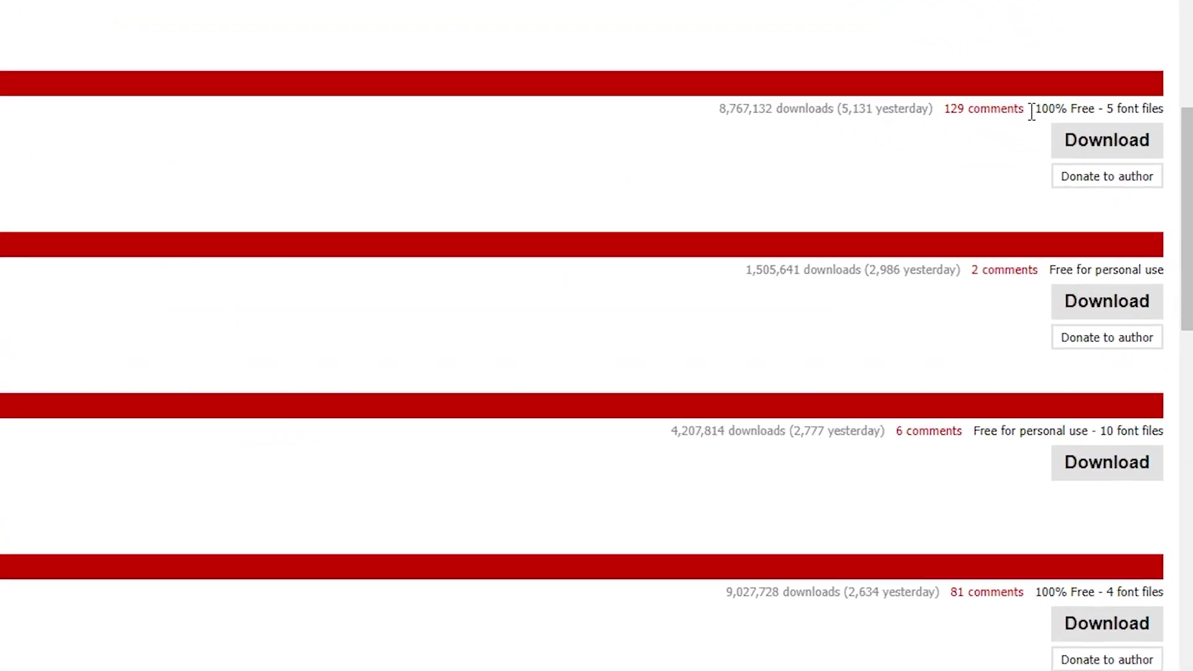
drag(1073, 137, 1107, 136)
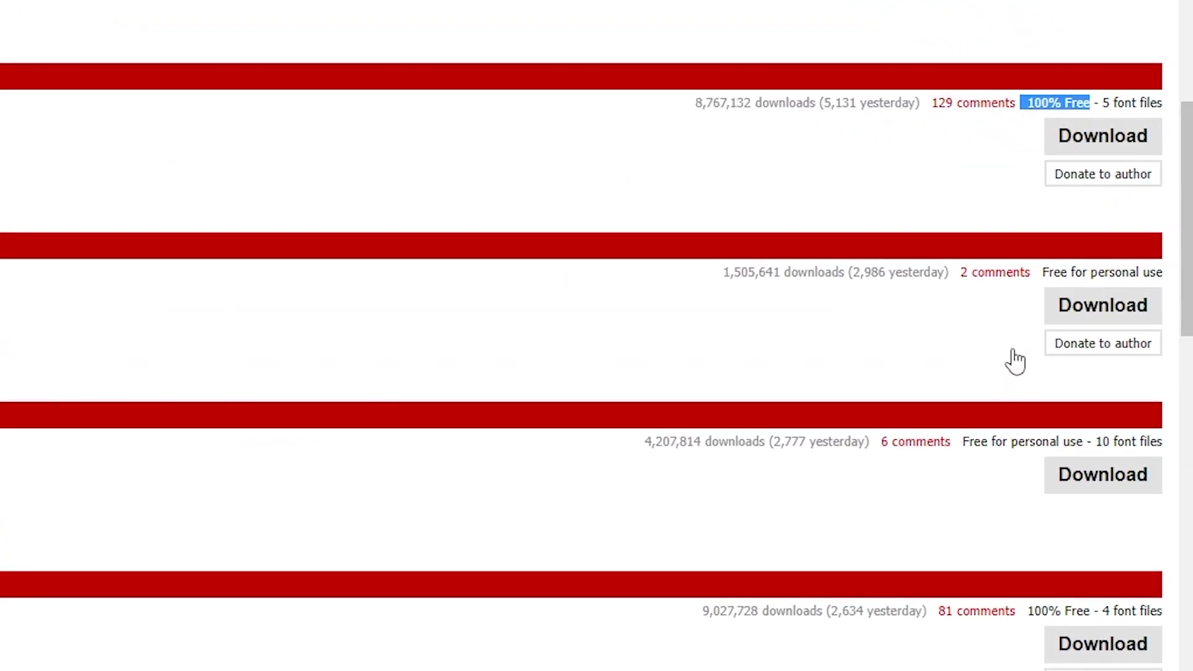
scroll(950, 413, up, 8)
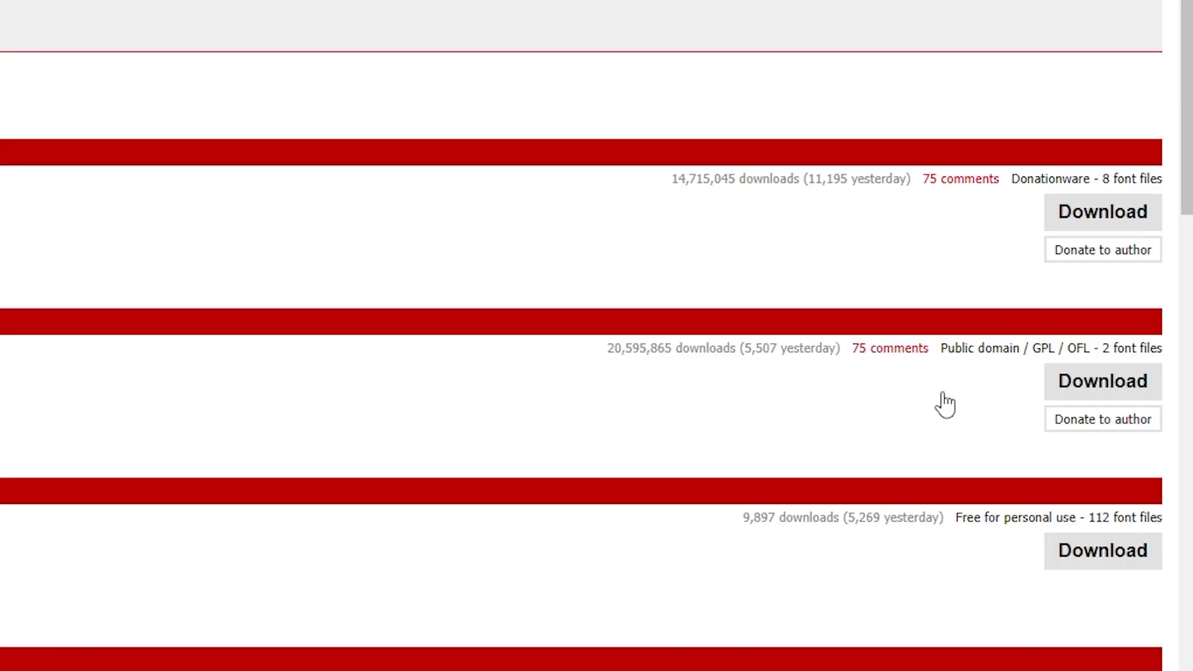
drag(941, 348, 980, 394)
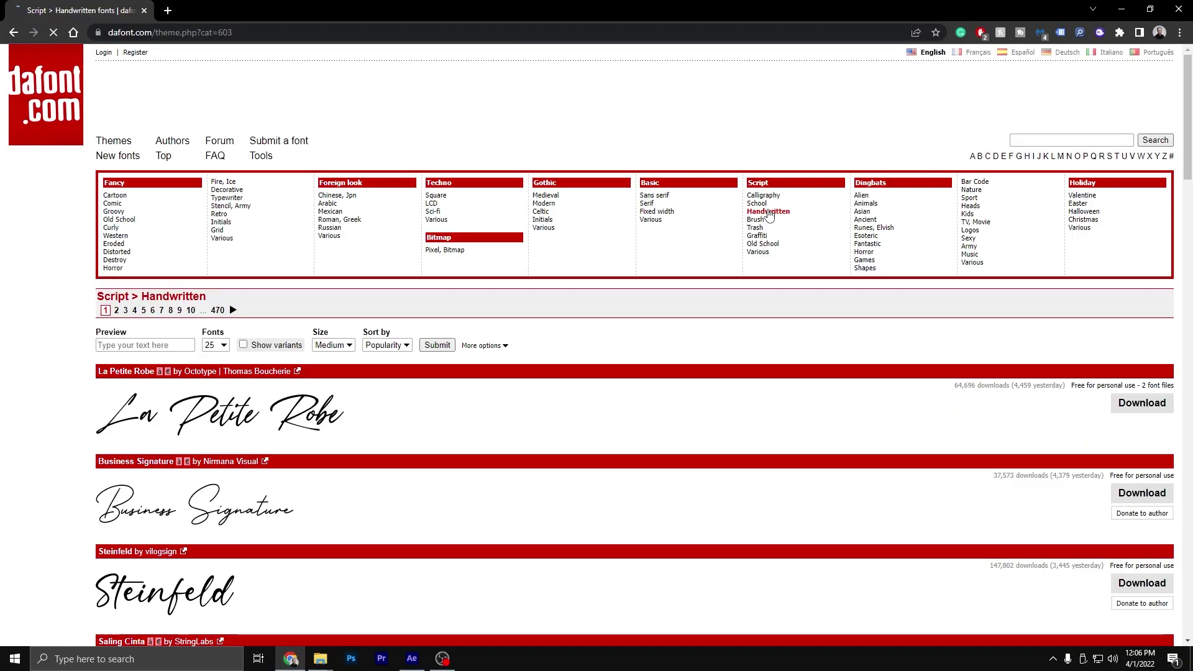
Browse the Script > Handwritten fonts and download the Business Signature font
scroll(558, 327, down, 6)
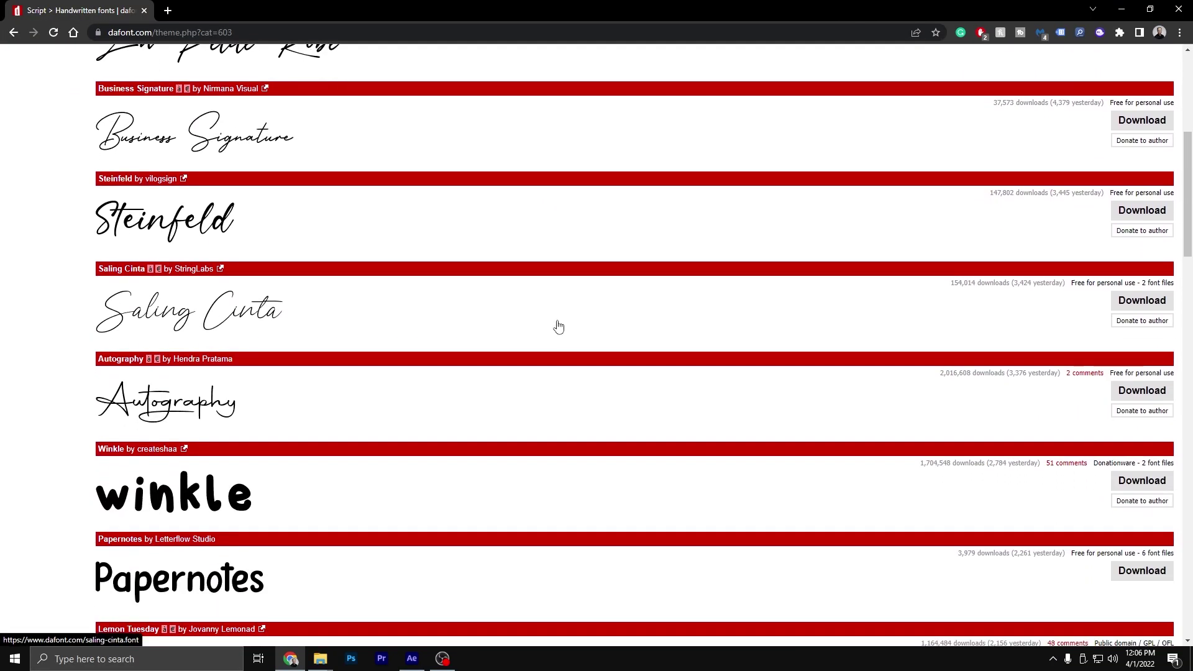
scroll(559, 327, up, 2)
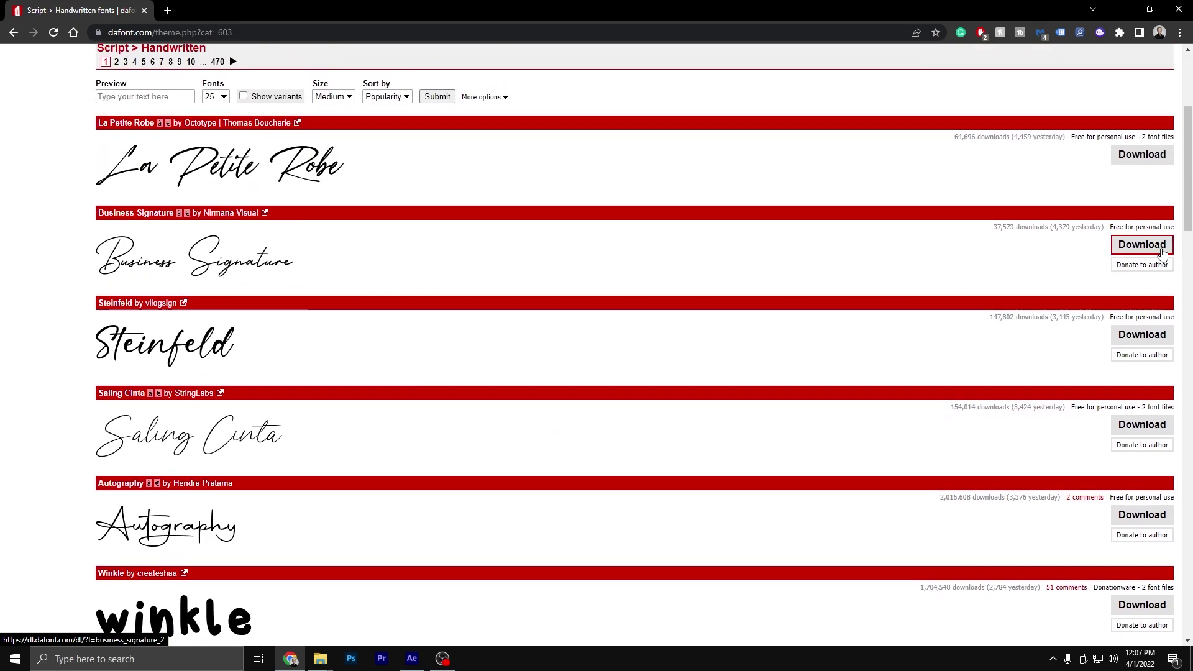
click(1154, 248)
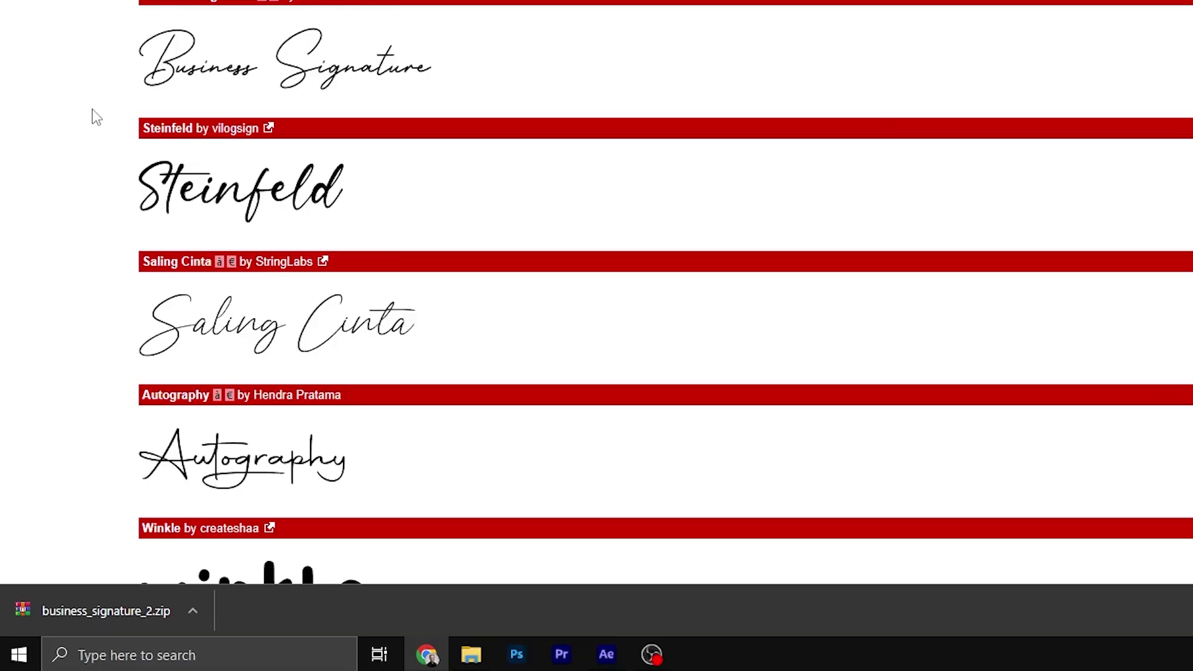
Show the downloaded business_signature_2.zip in its folder and extract it to a business_signature_2 subfolder
click(193, 611)
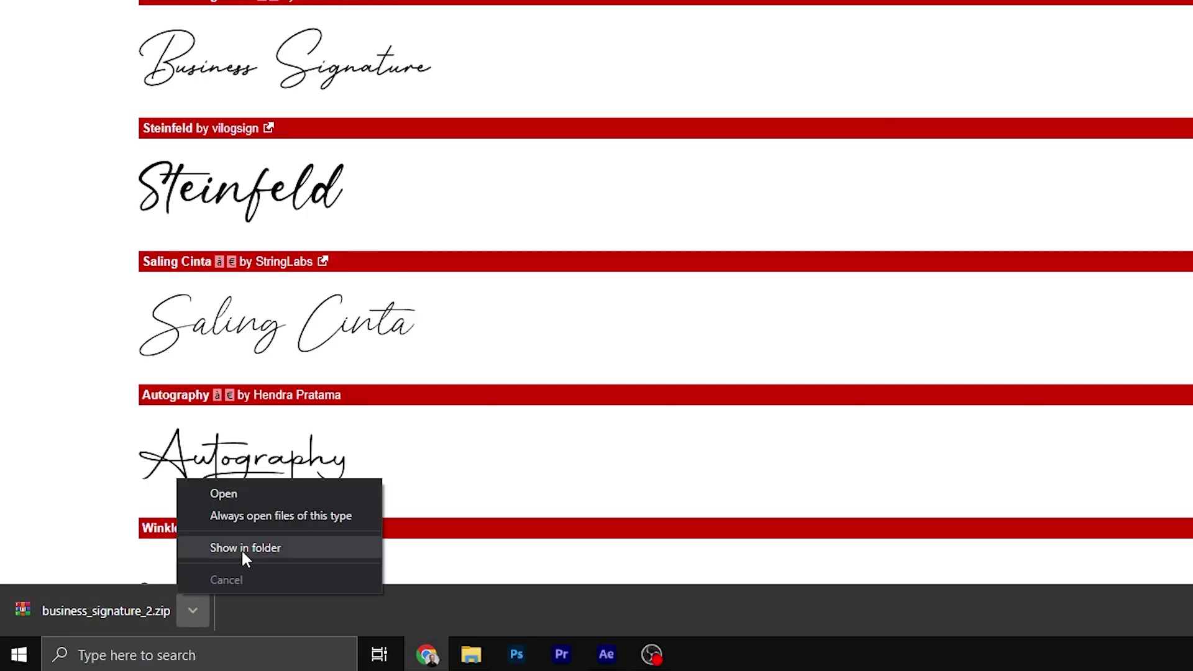
click(240, 549)
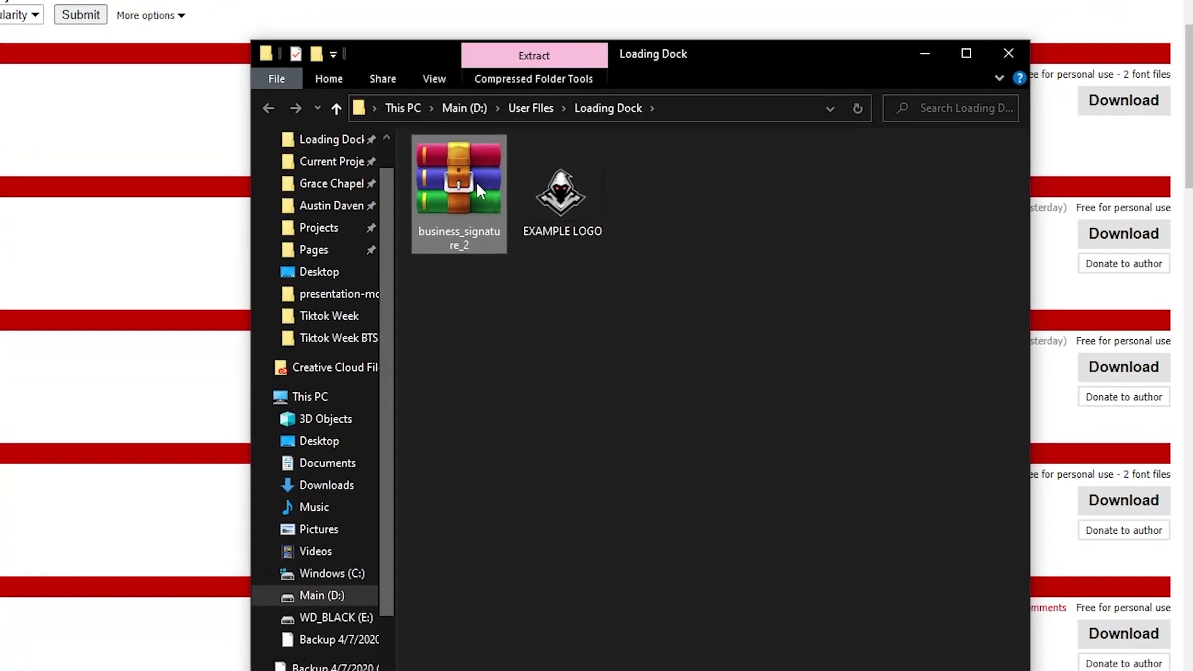
right_click(1013, 22)
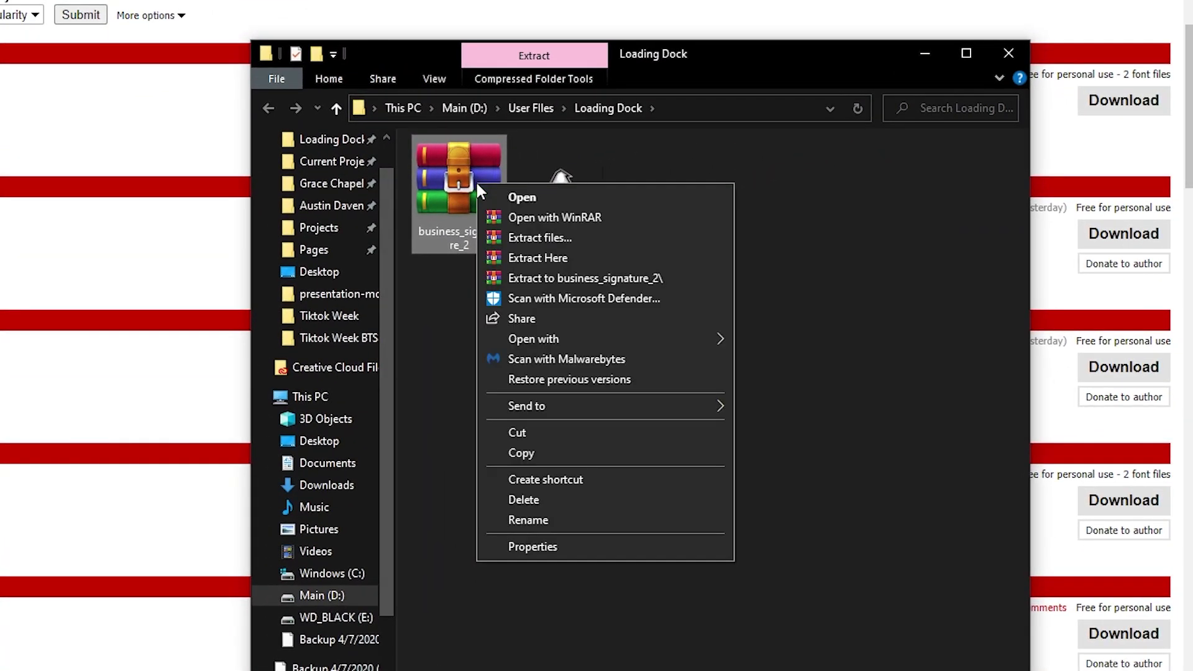
click(599, 276)
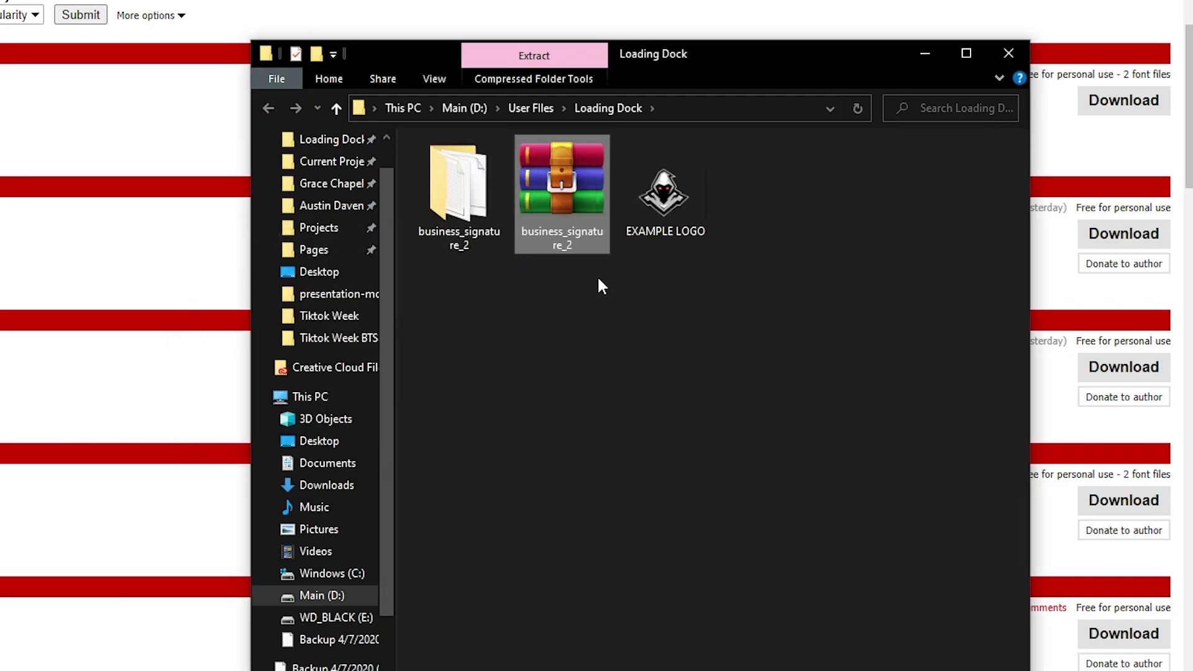
Open the extracted business_signature_2 folder and install the BusinessSignatureDemo OpenType font
double_click(453, 205)
right_click(452, 205)
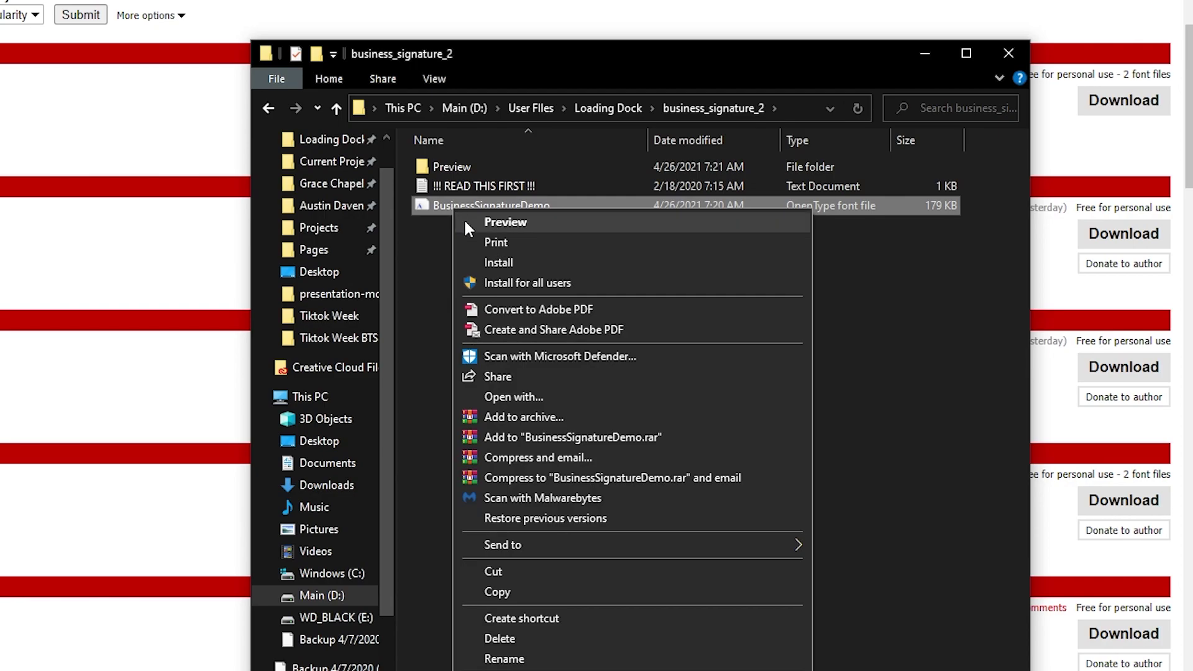
click(494, 263)
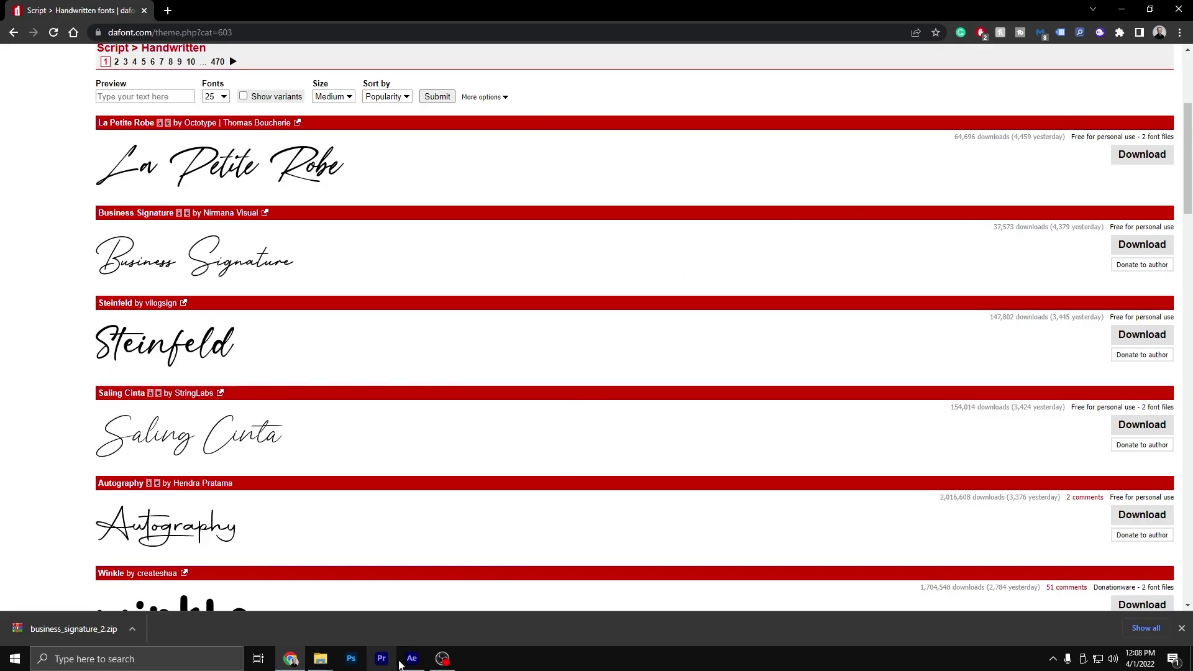
Return to After Effects, set the REPLACE TEXT name to the Business Signature D font, retype it with only an initial capital, and view RENDER ME
click(411, 658)
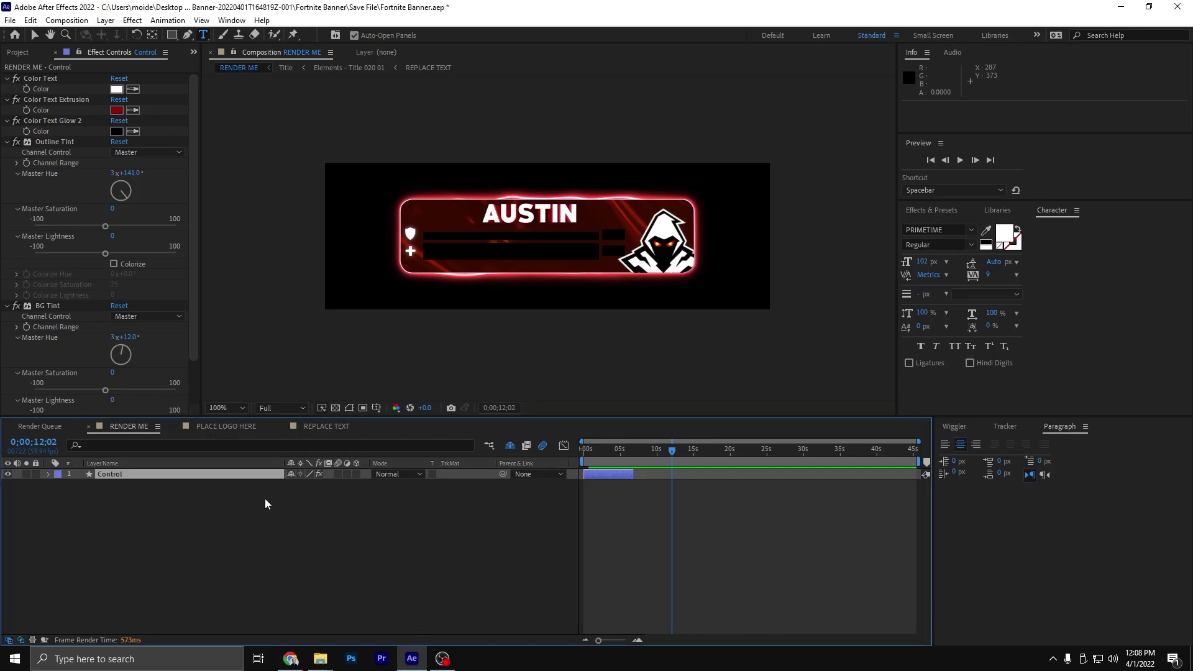
click(341, 427)
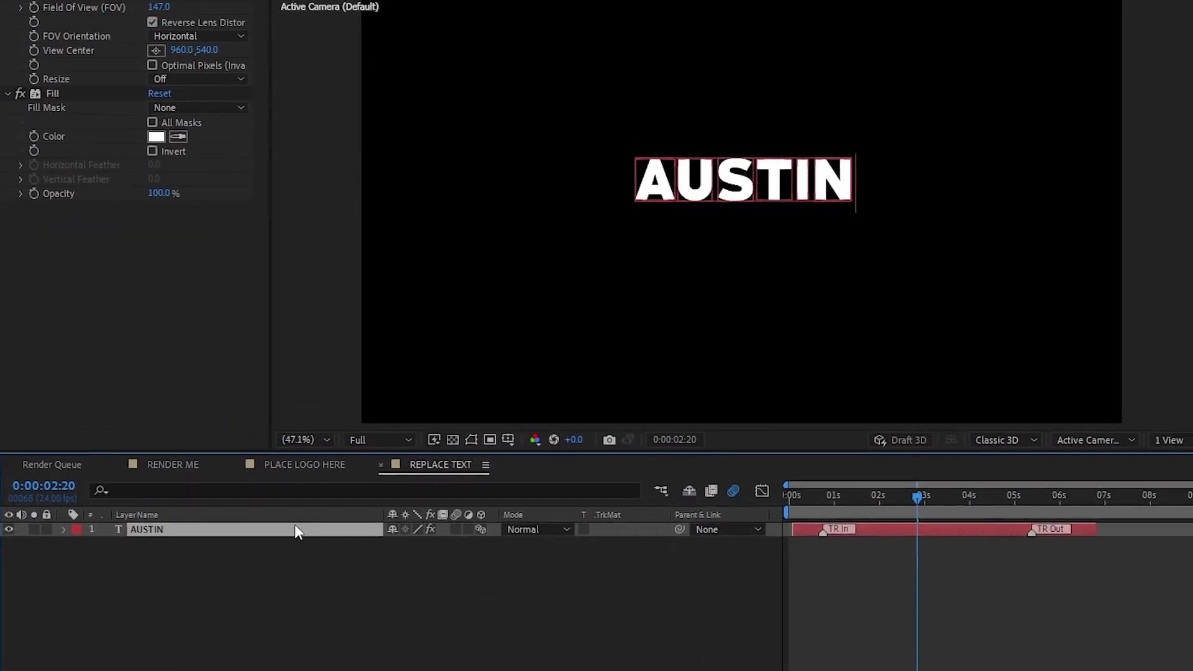
double_click(160, 554)
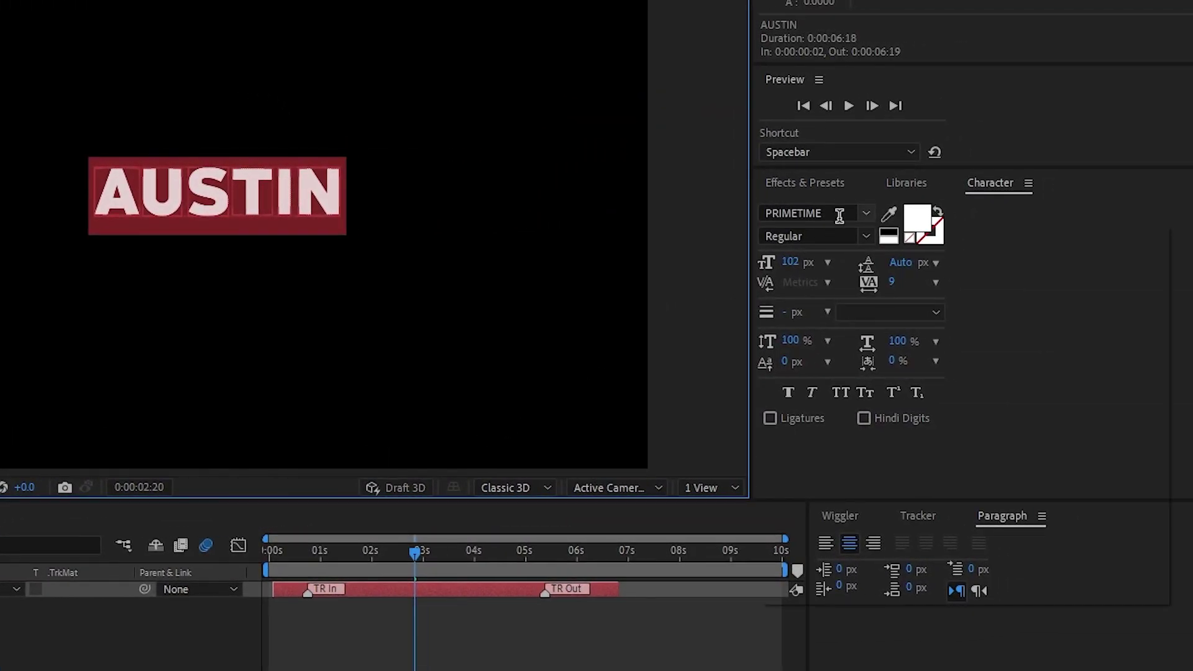
click(1075, 203)
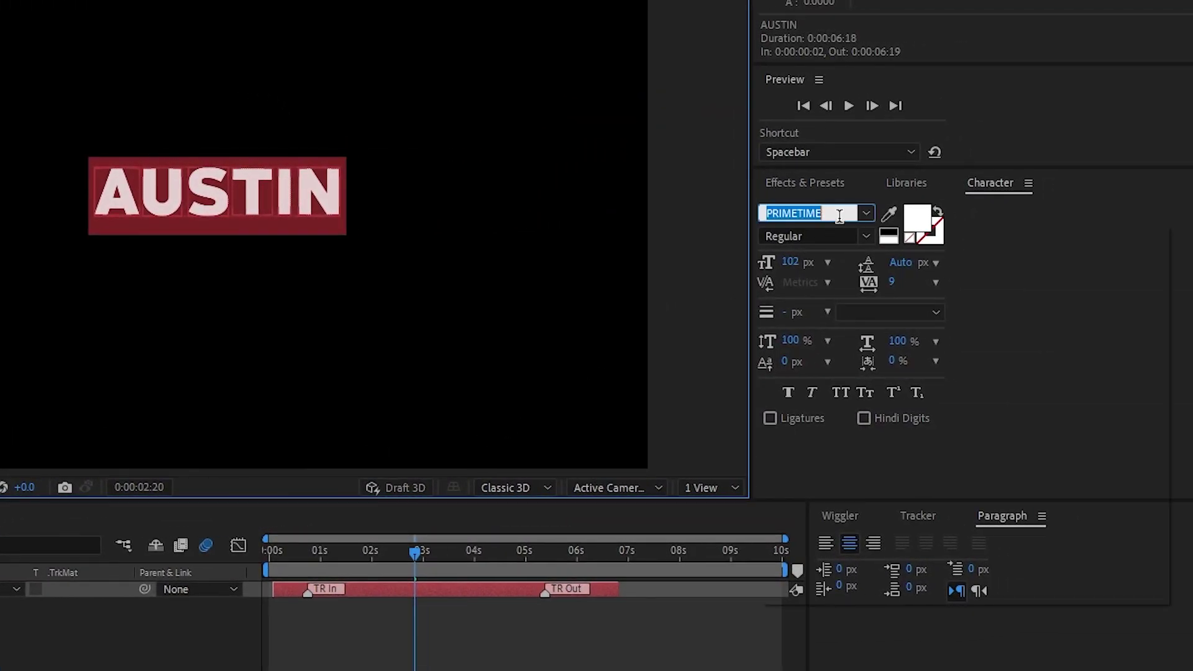
text(busines)
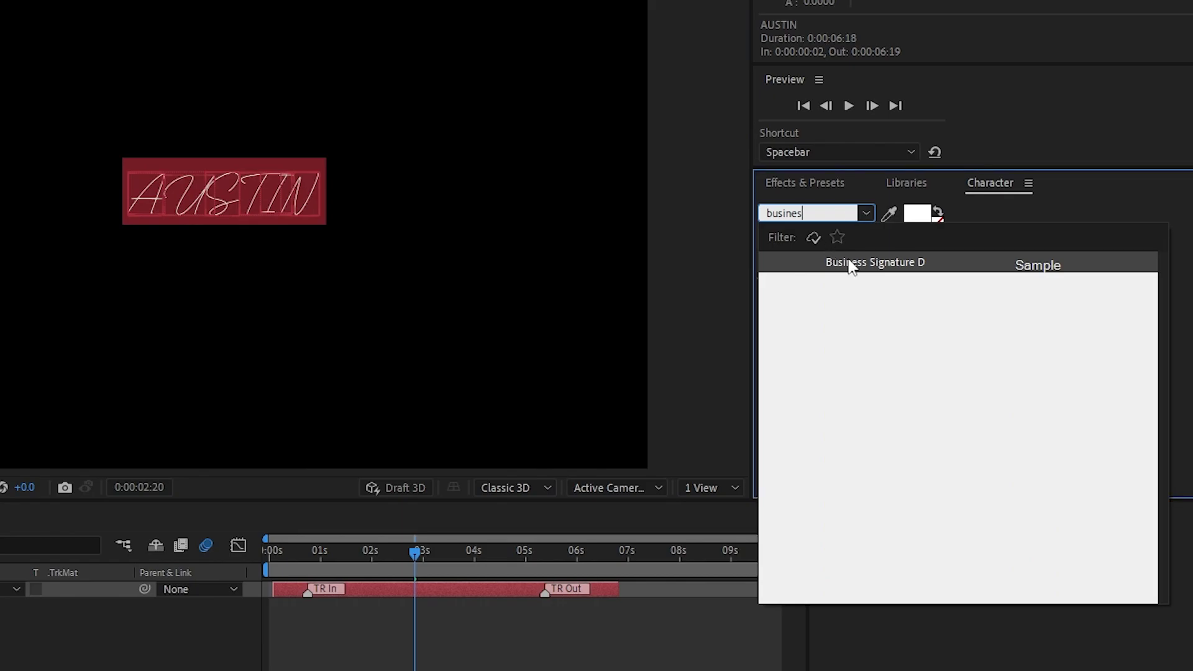
click(851, 263)
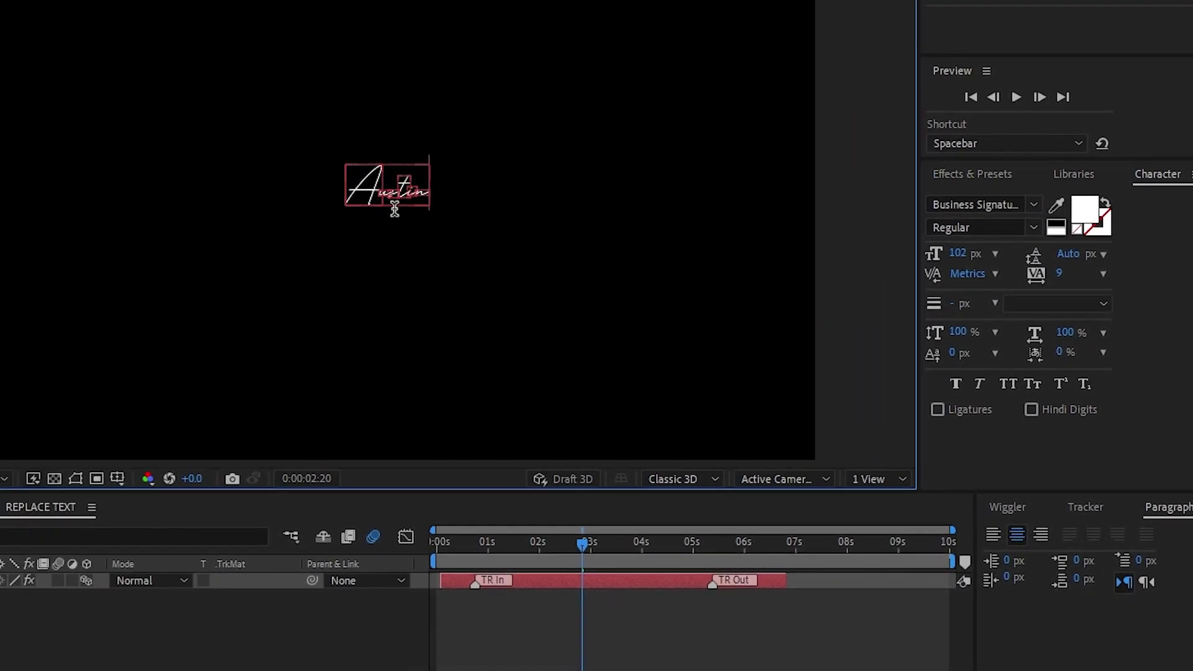
click(63, 484)
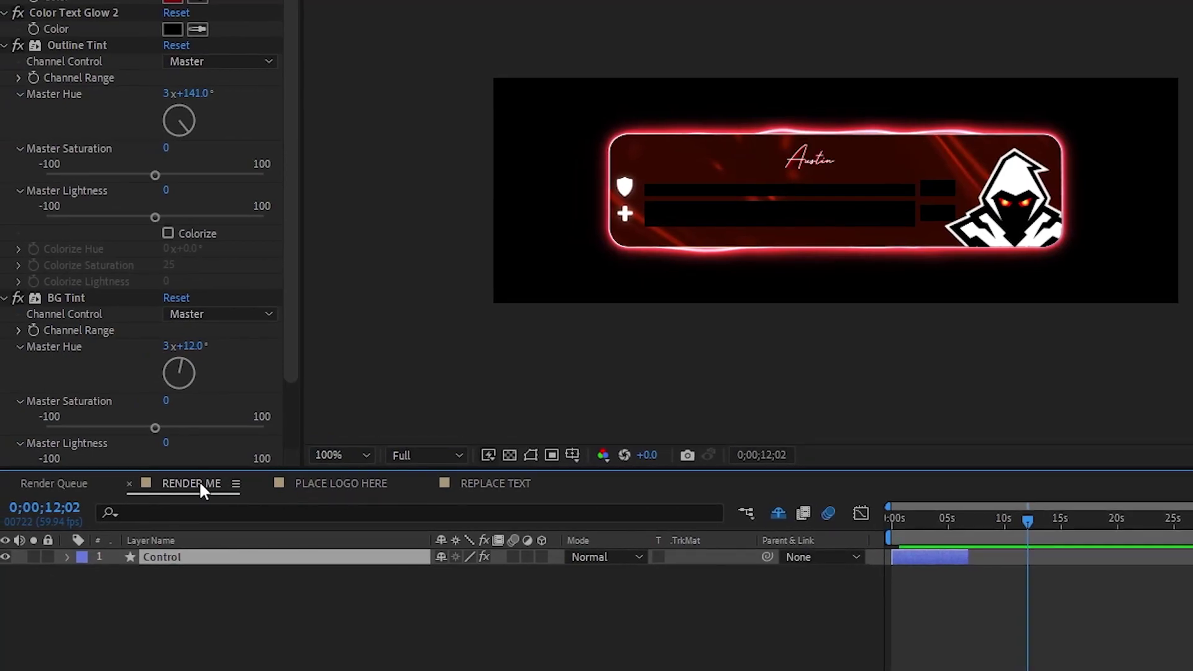
Enlarge the name text layer in the REPLACE TEXT composition to a scale of 225%
click(498, 486)
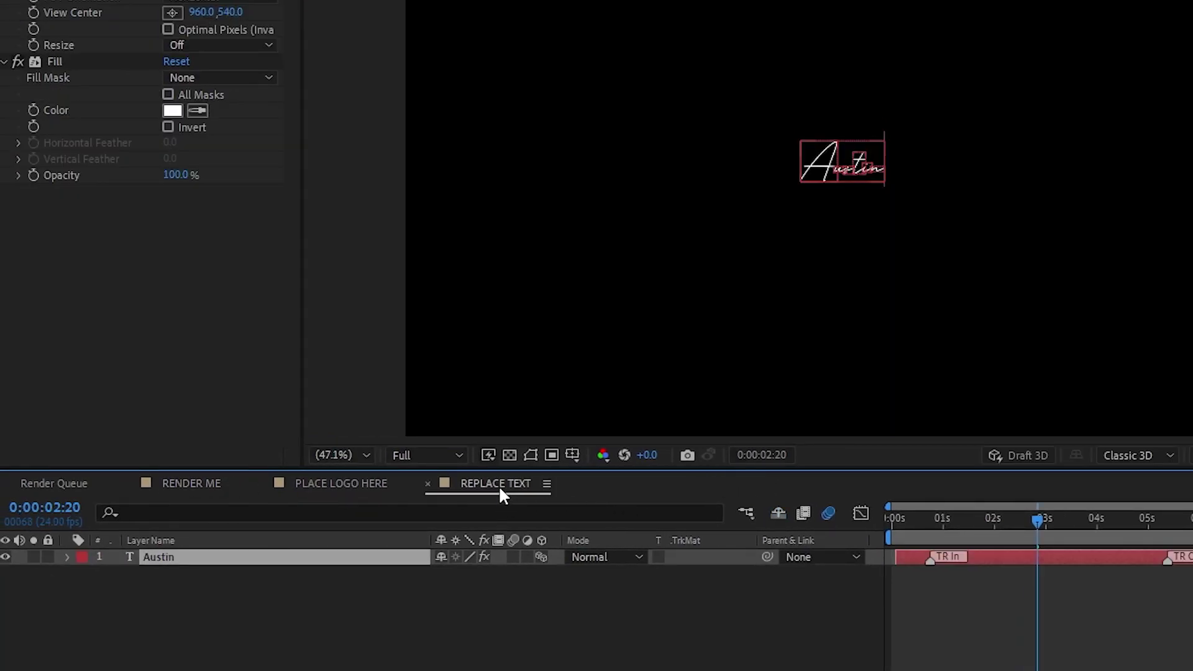
click(67, 558)
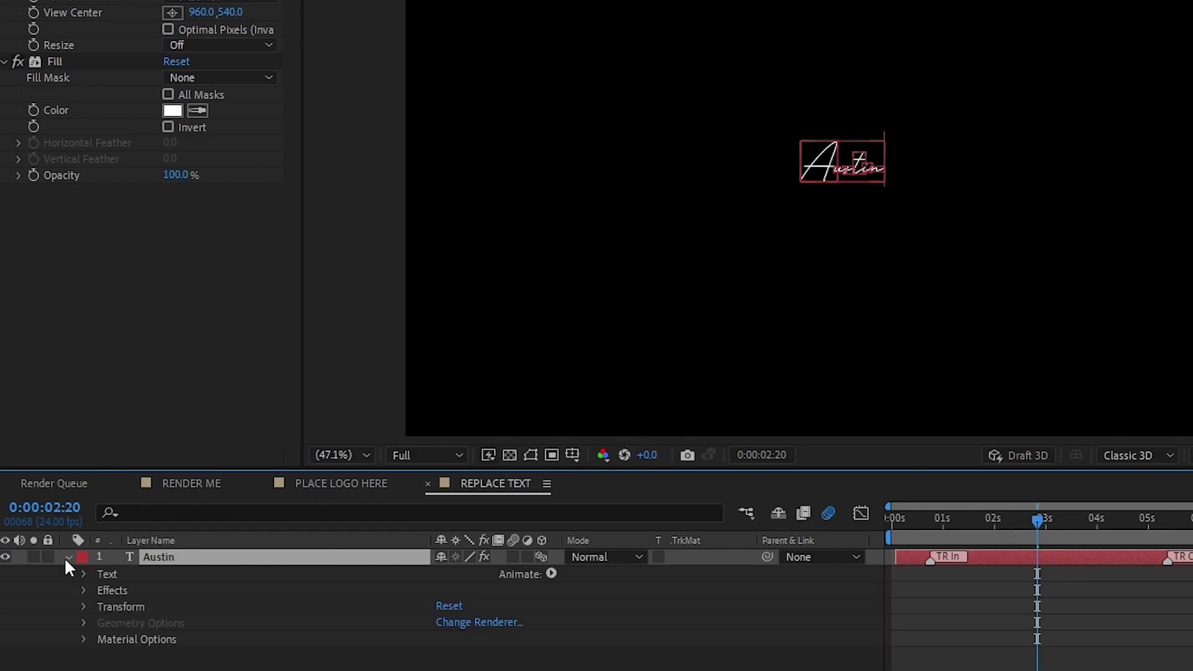
click(83, 607)
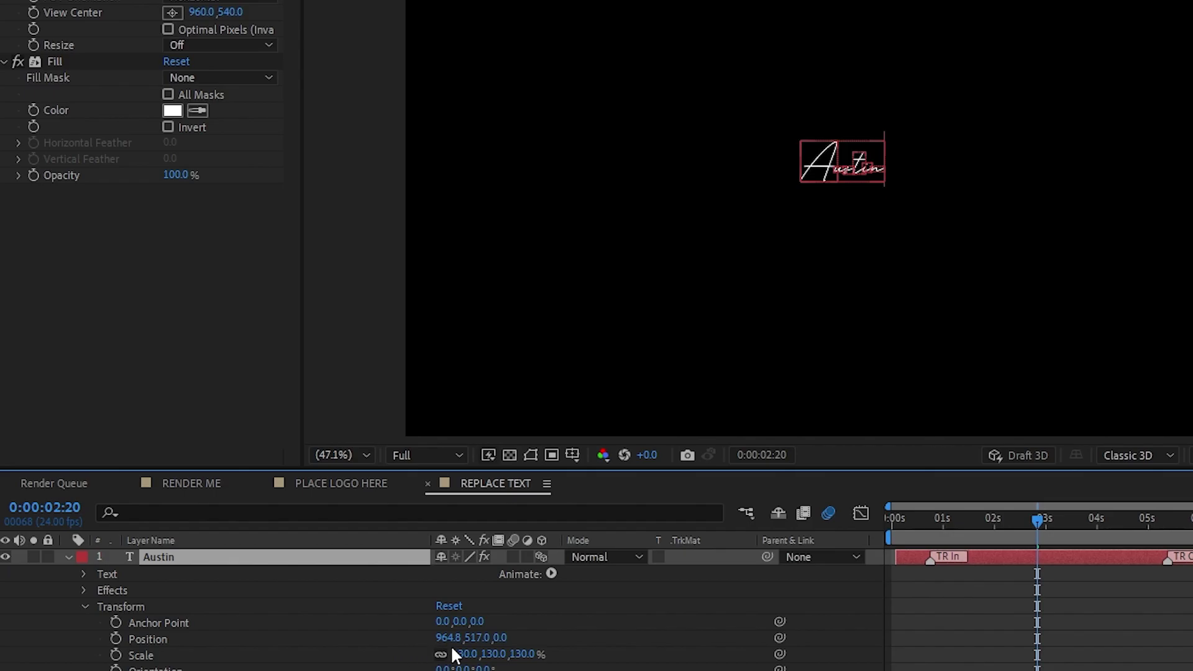
drag(461, 654, 555, 654)
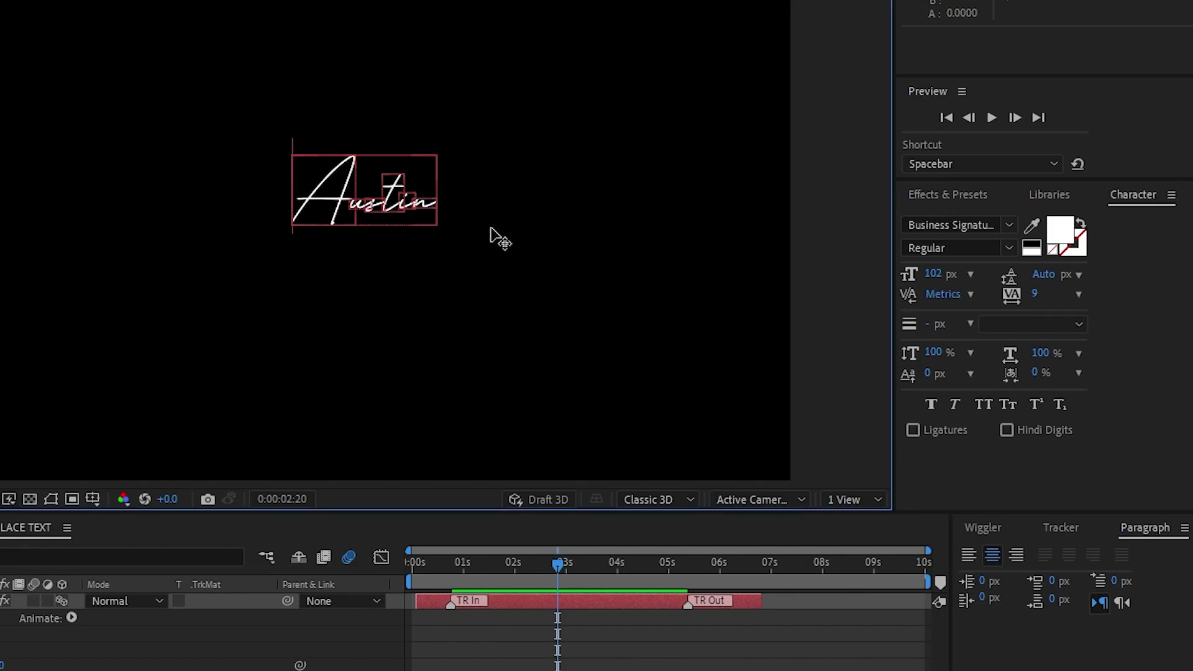
Set the character tracking of the whole name text to 19
key(ctrl+a)
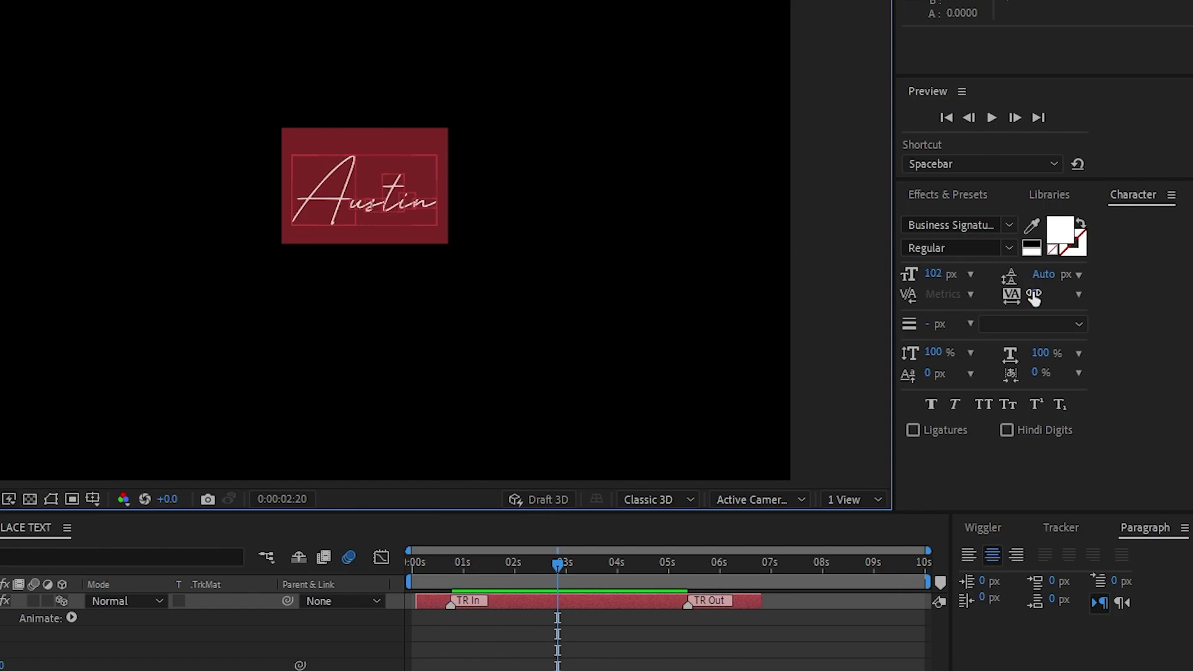
drag(1033, 297, 1093, 306)
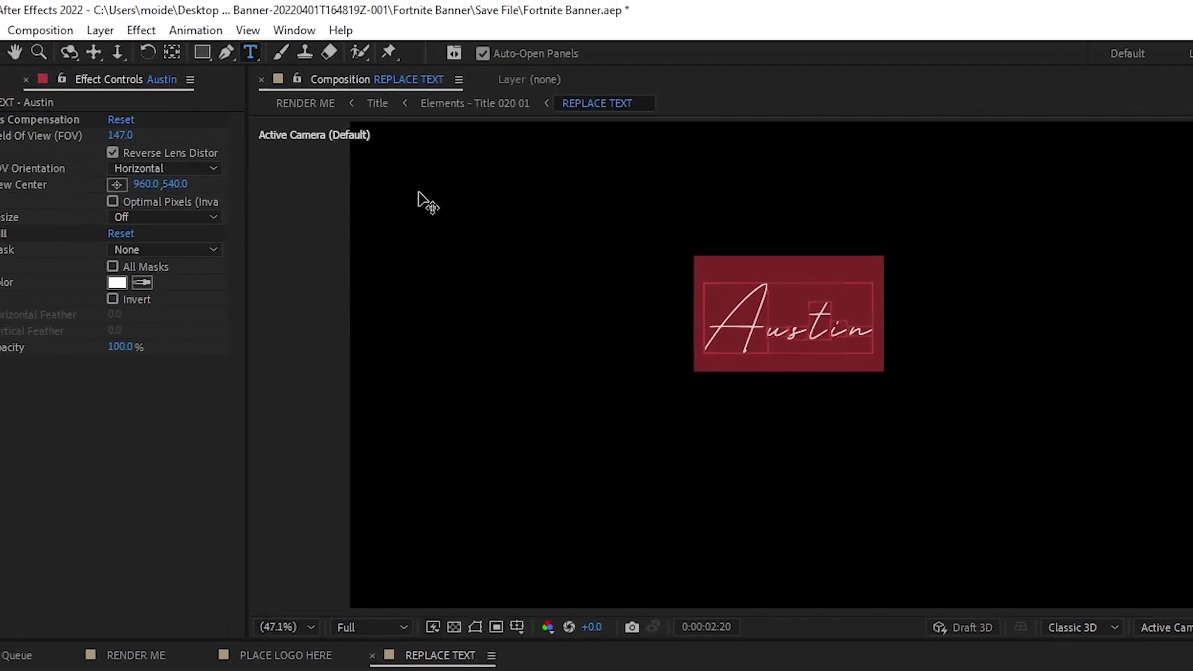
click(294, 30)
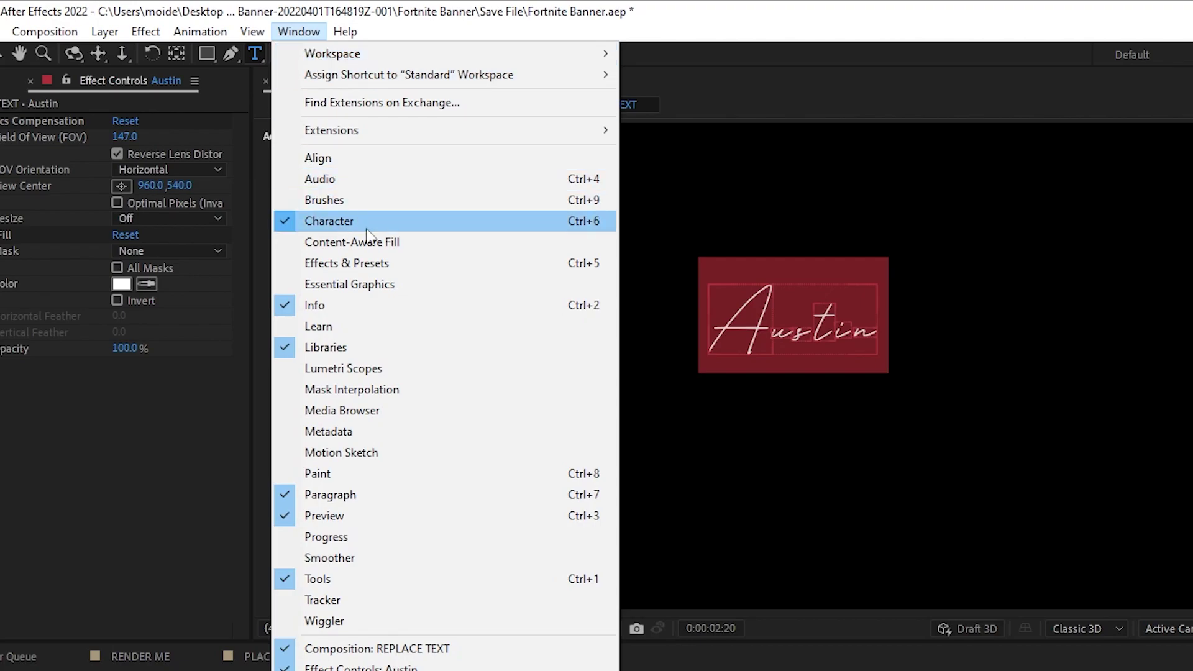
click(405, 225)
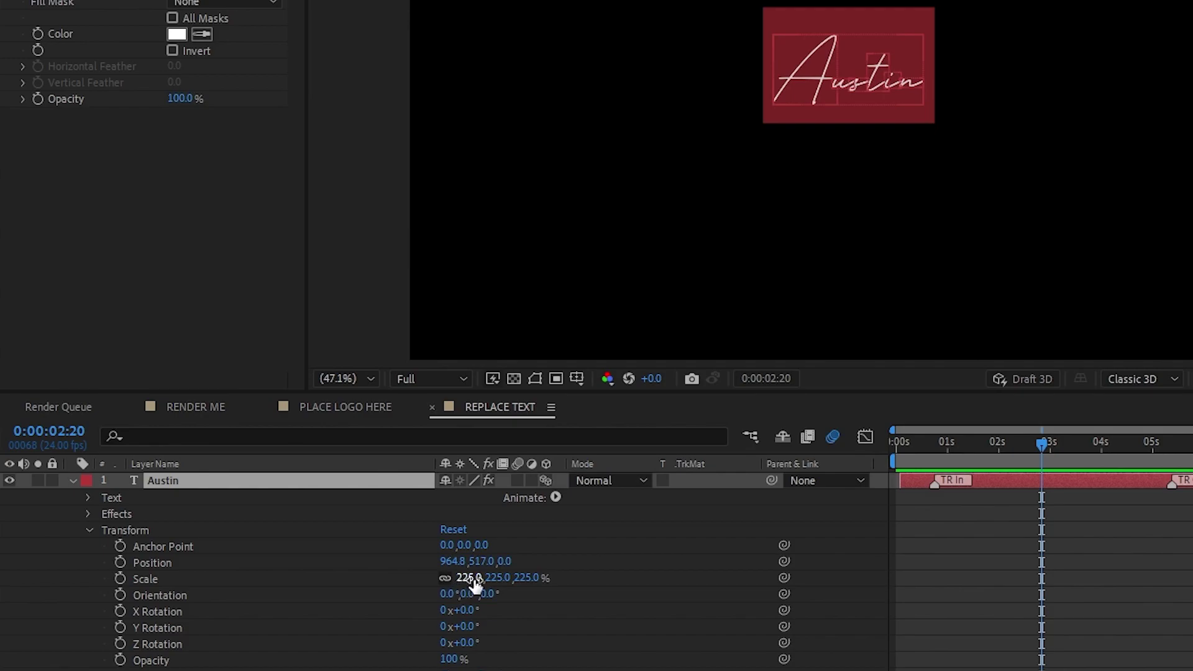
Scale the name layer to 240%, check it in RENDER ME, and enlarge it further until it extends above the banner's upper edge
mouse_move(473, 584)
mouse_down()
mouse_move(463, 582)
mouse_move(486, 591)
mouse_up()
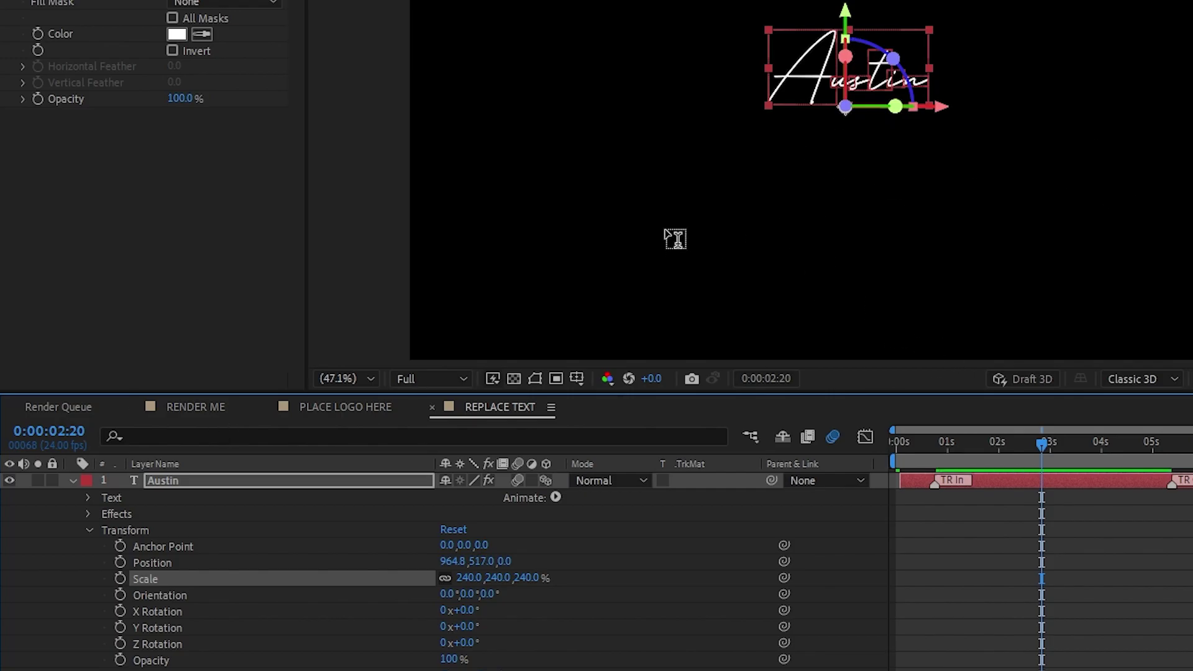
click(208, 409)
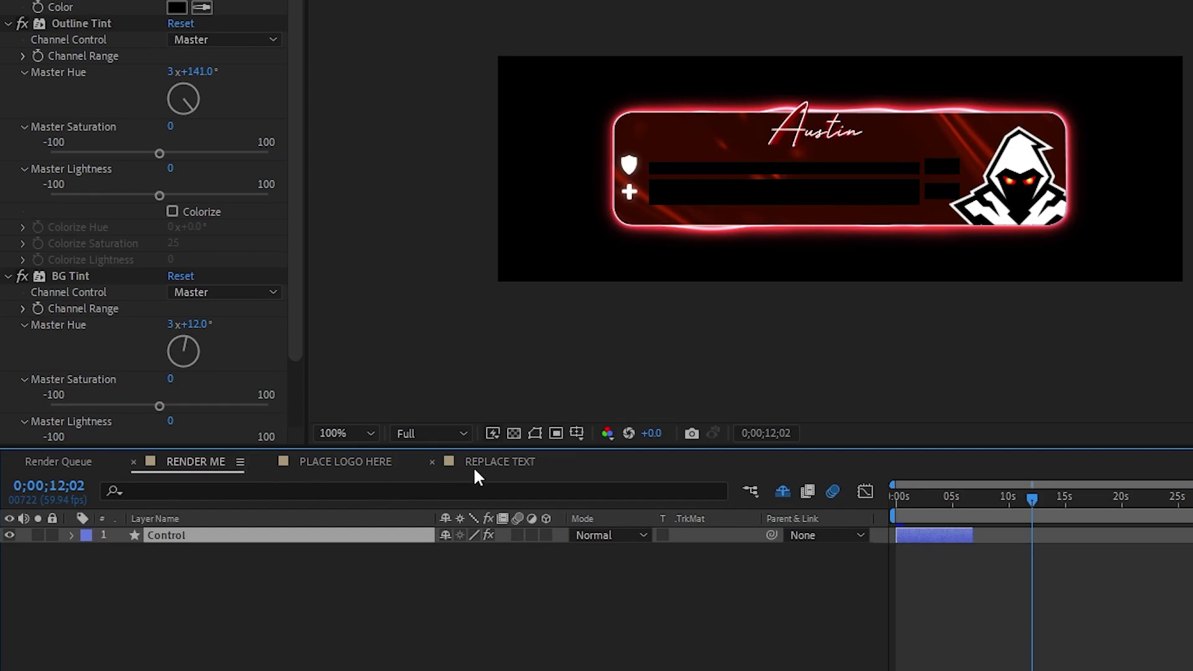
click(501, 465)
drag(497, 634, 525, 635)
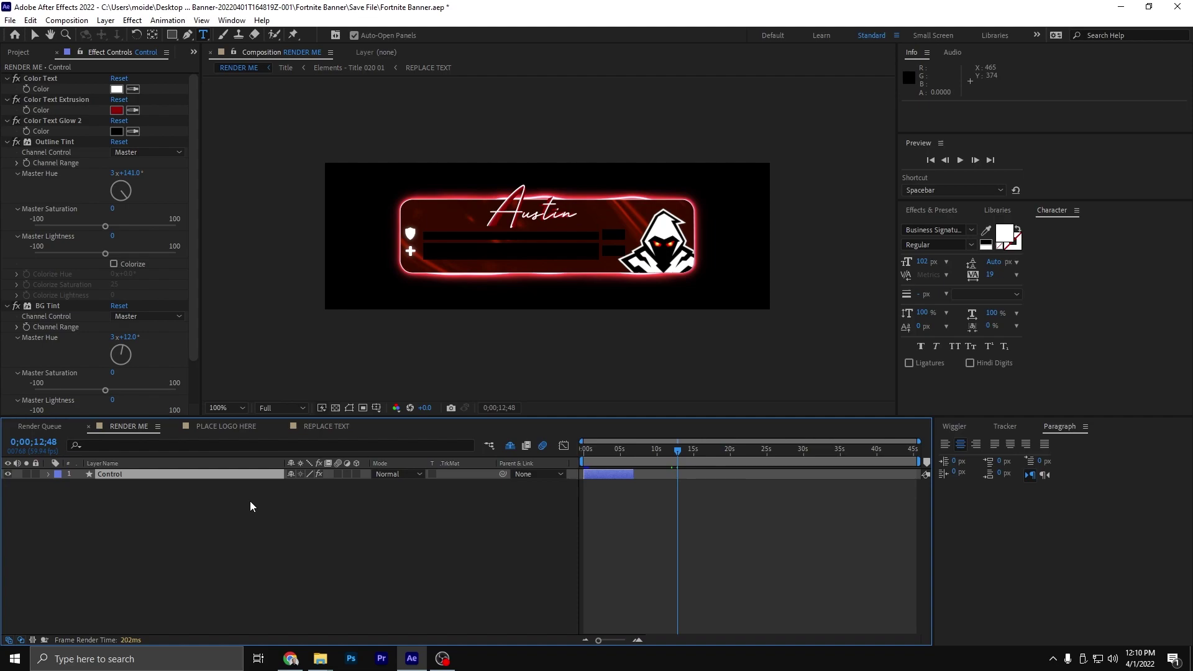
click(250, 506)
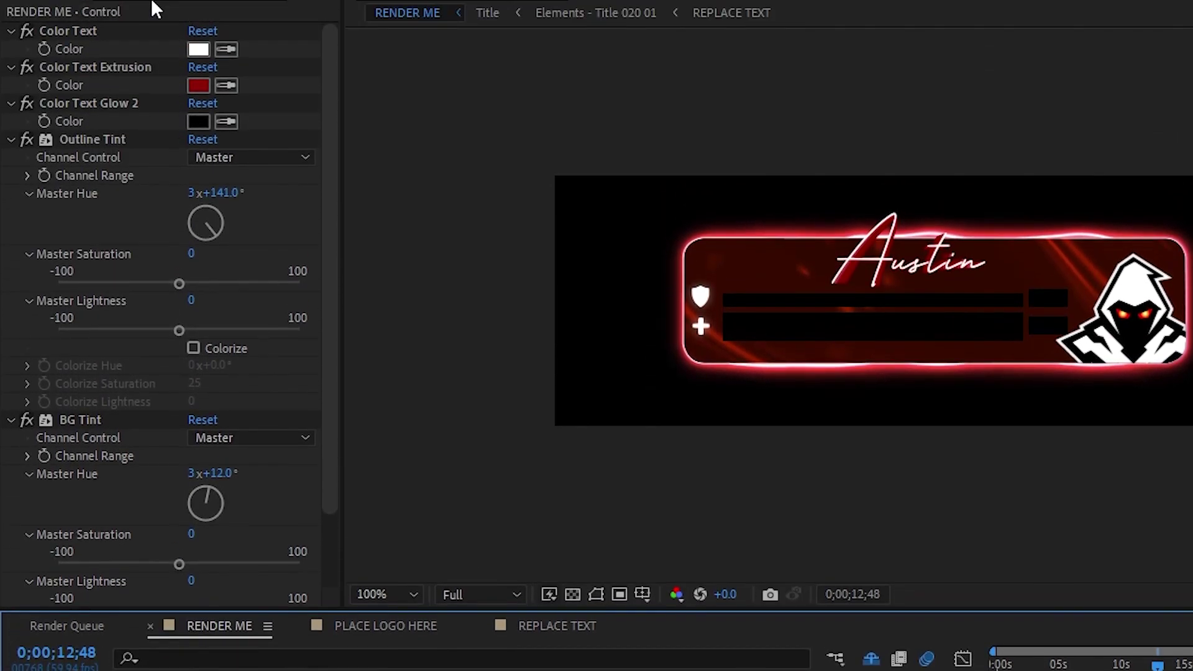
Add the RENDER ME composition to the render queue and set its output module format to QuickTime
click(113, 33)
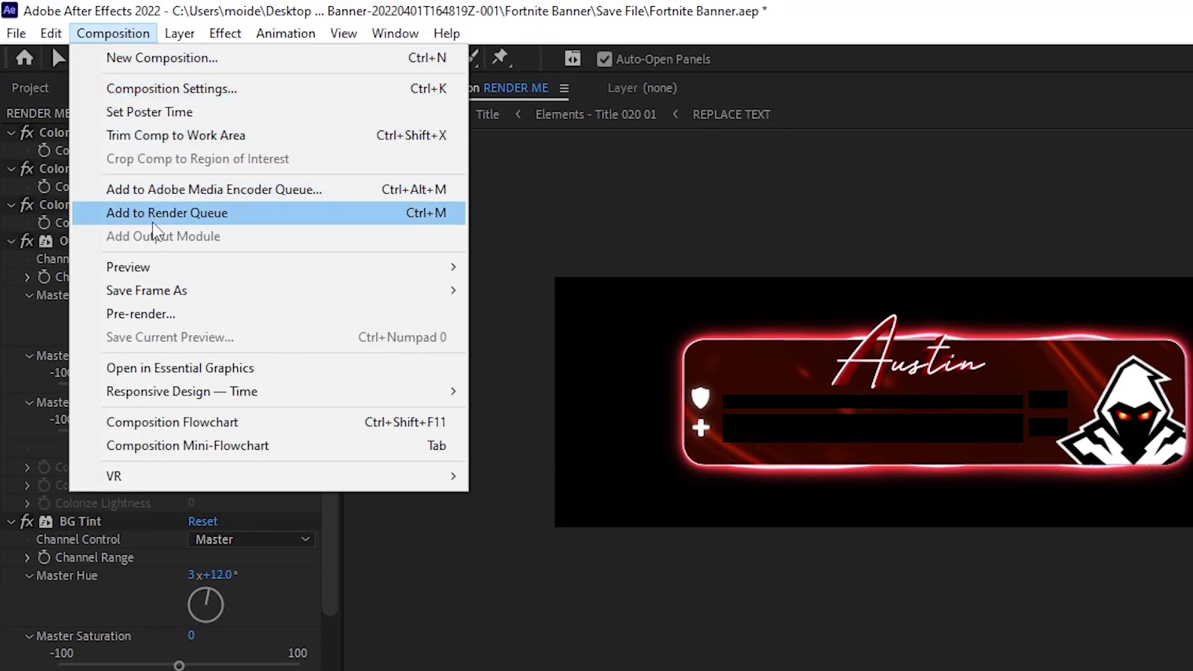
click(153, 218)
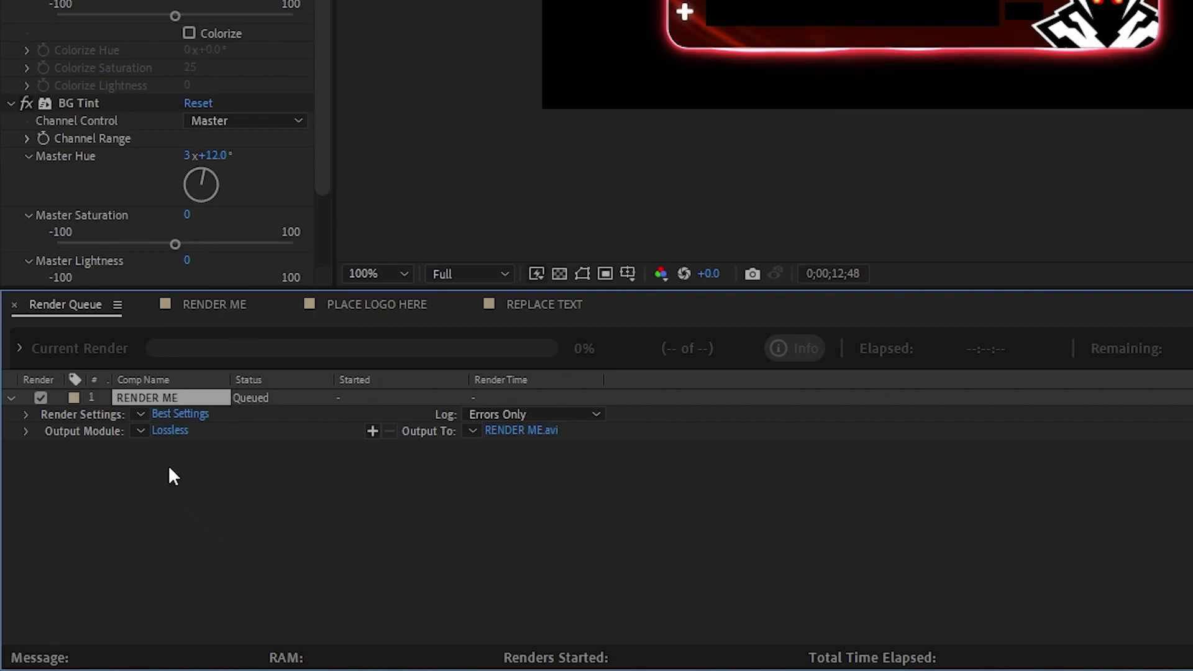
click(169, 431)
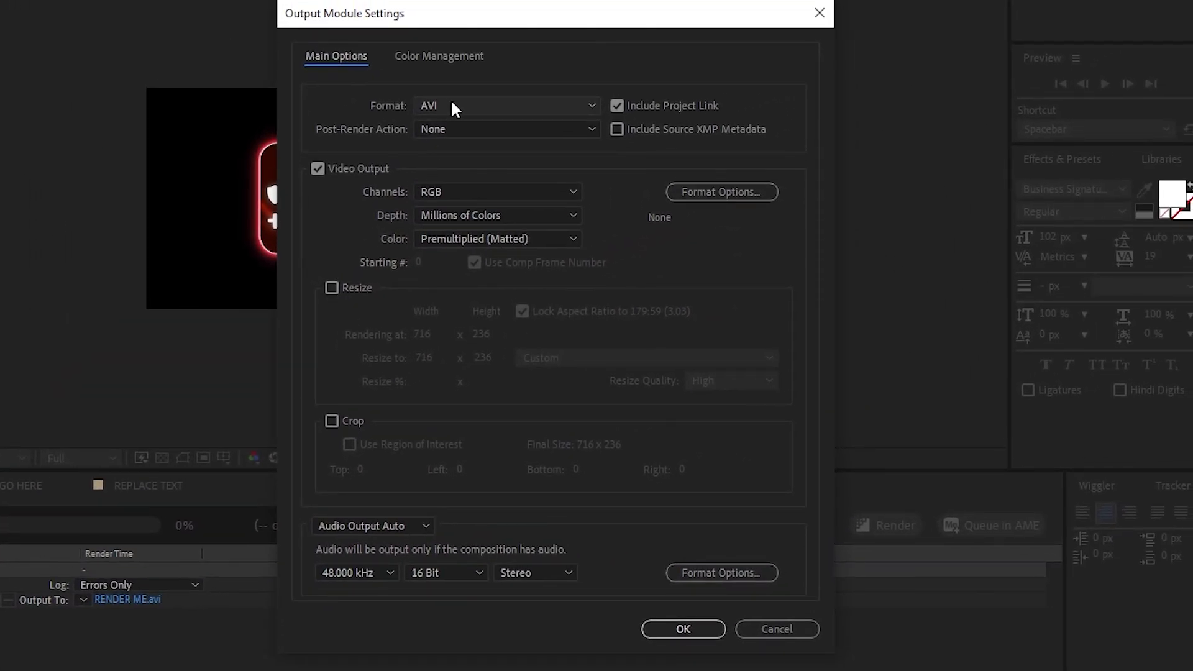
click(468, 110)
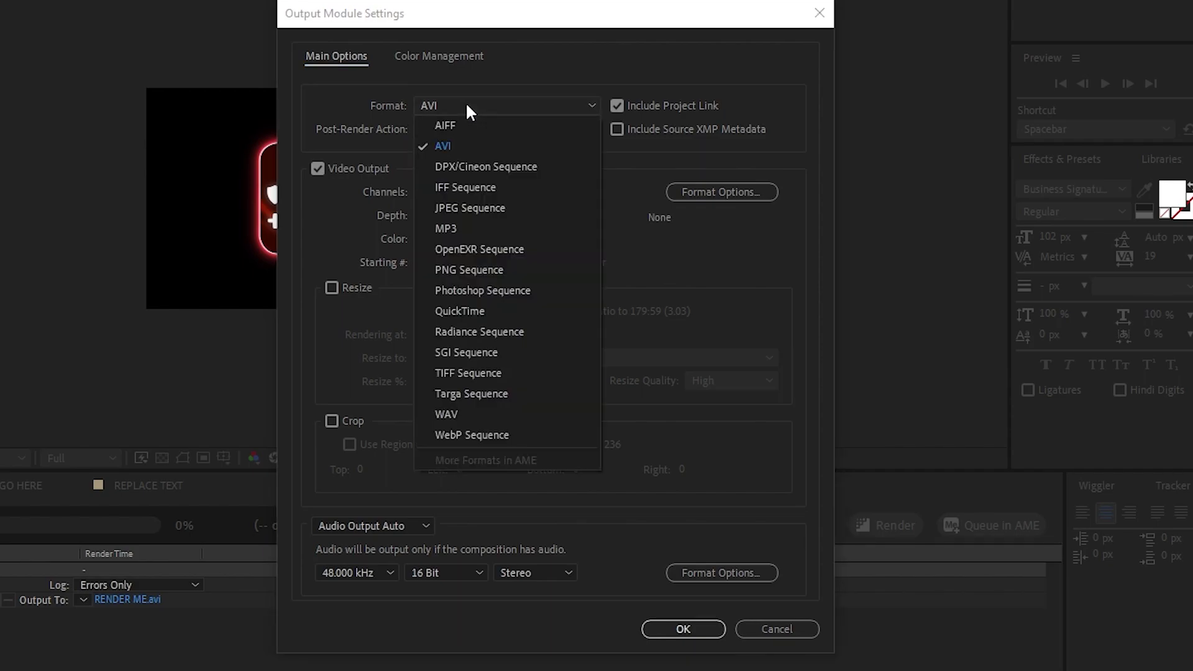
click(476, 311)
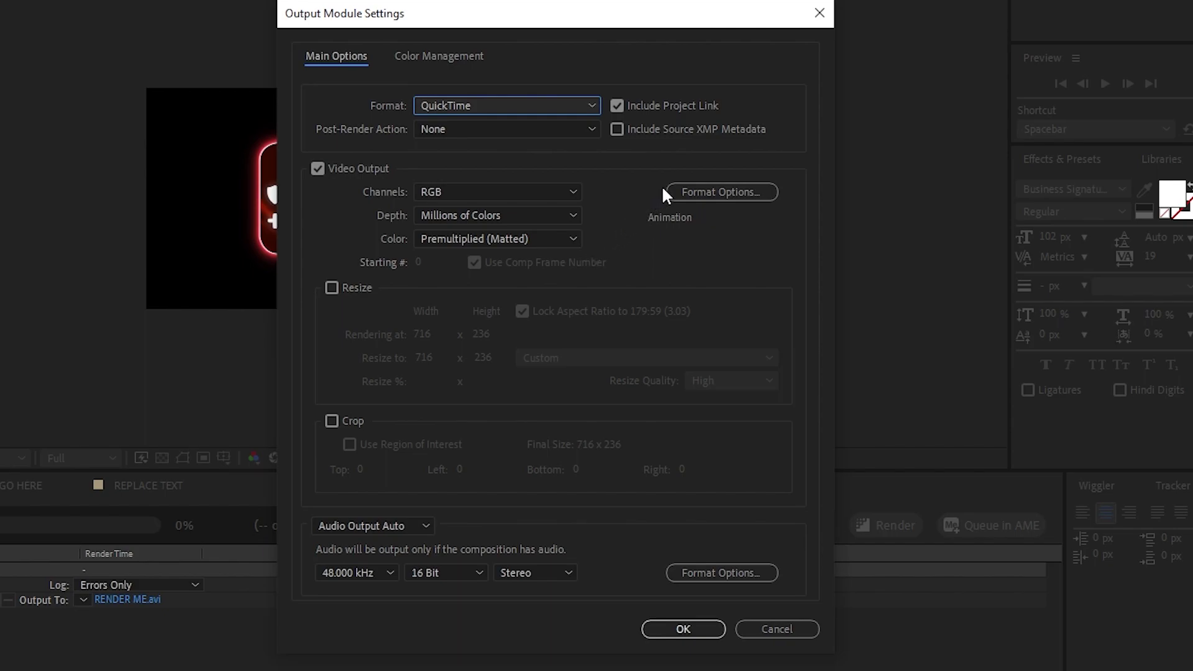
Keep the Animation video codec, set the output channels to RGB + Alpha, and accept the output module settings
click(694, 192)
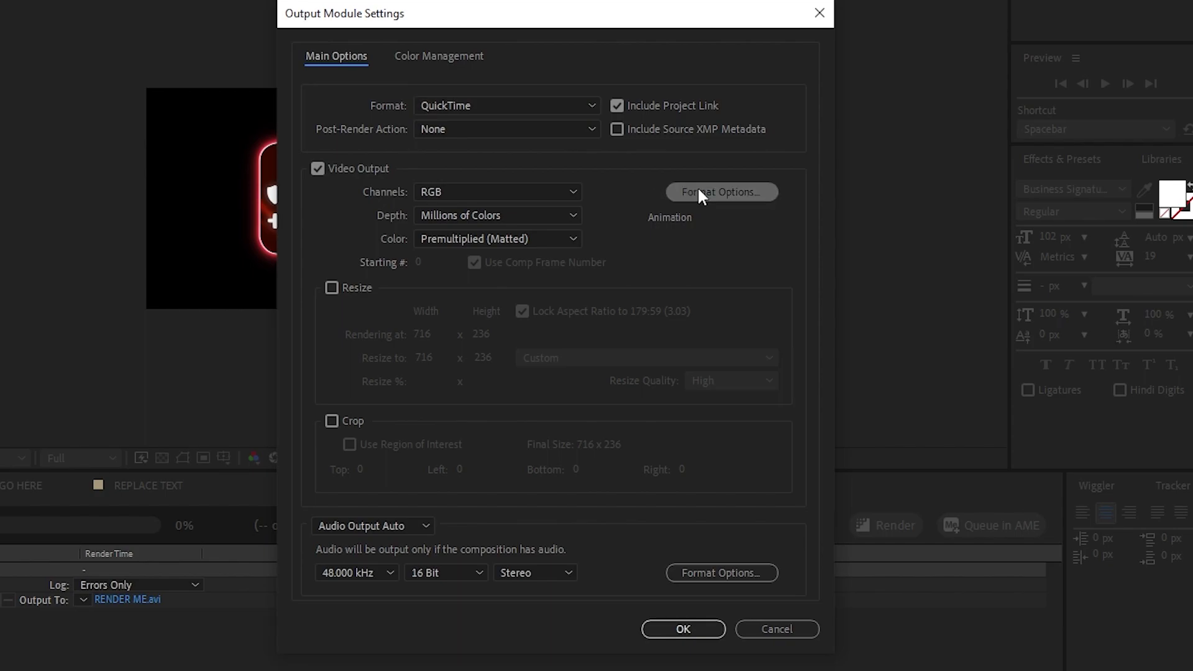
click(212, 60)
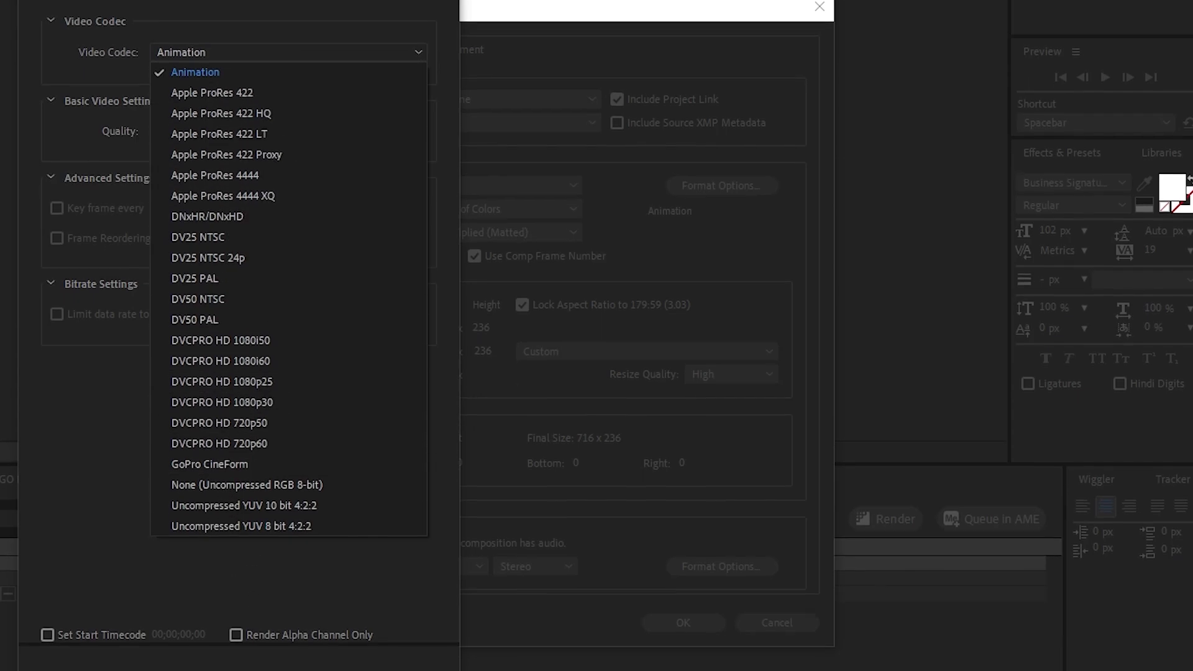
click(248, 599)
click(319, 622)
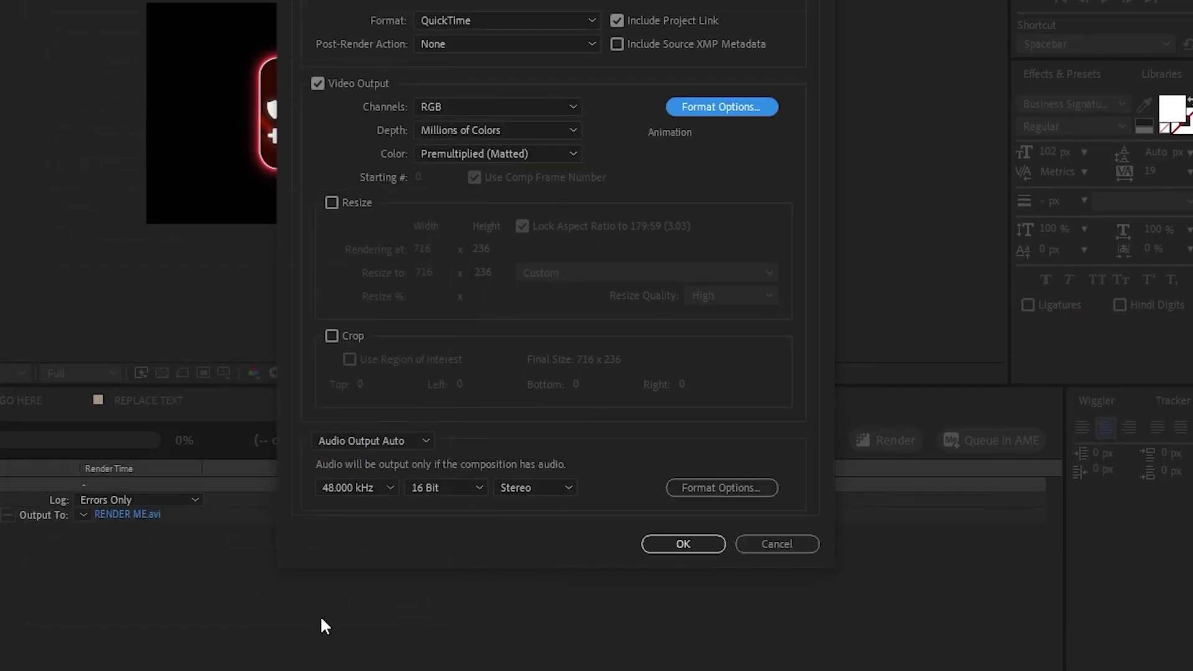
click(468, 169)
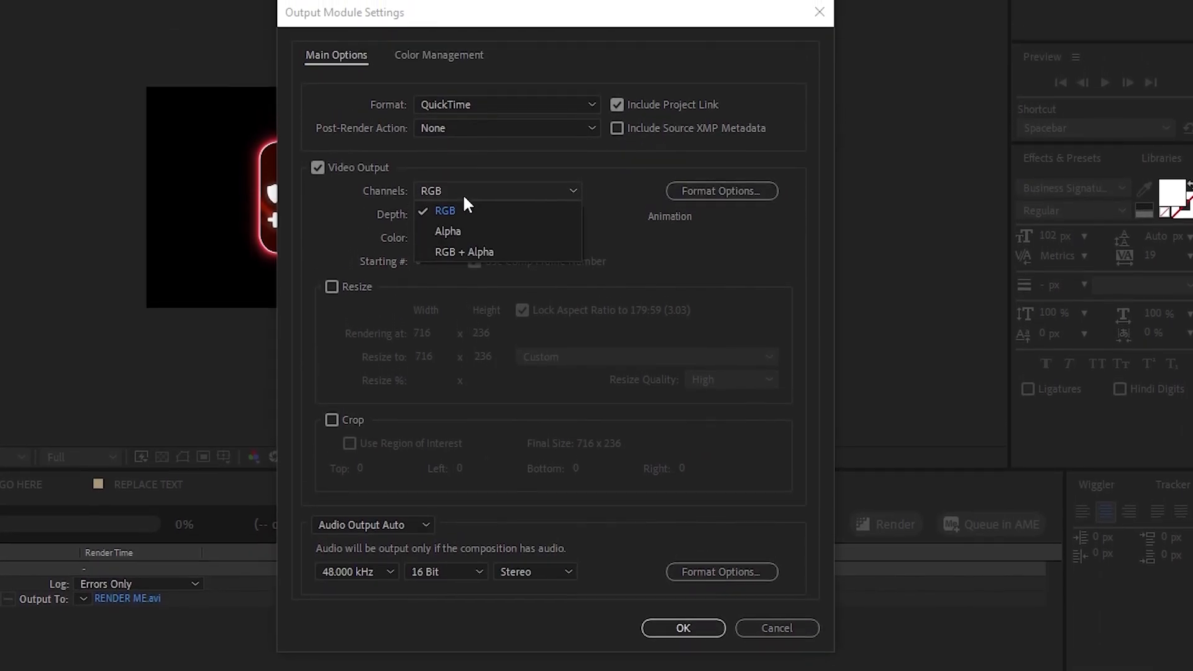
click(457, 252)
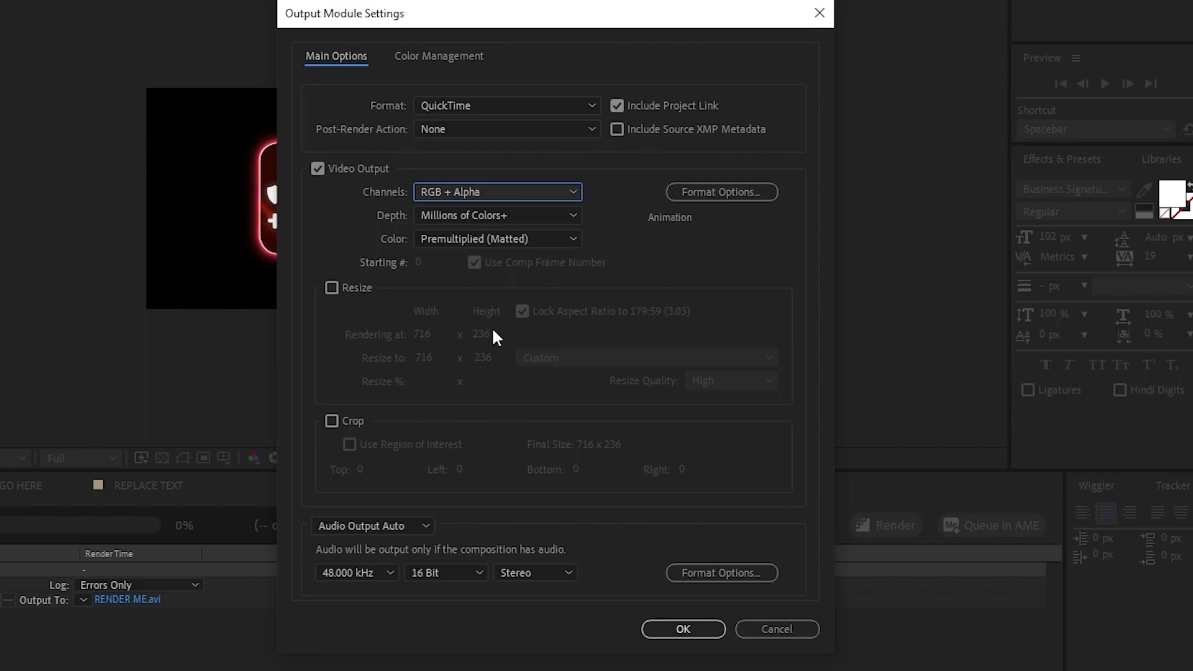
click(686, 630)
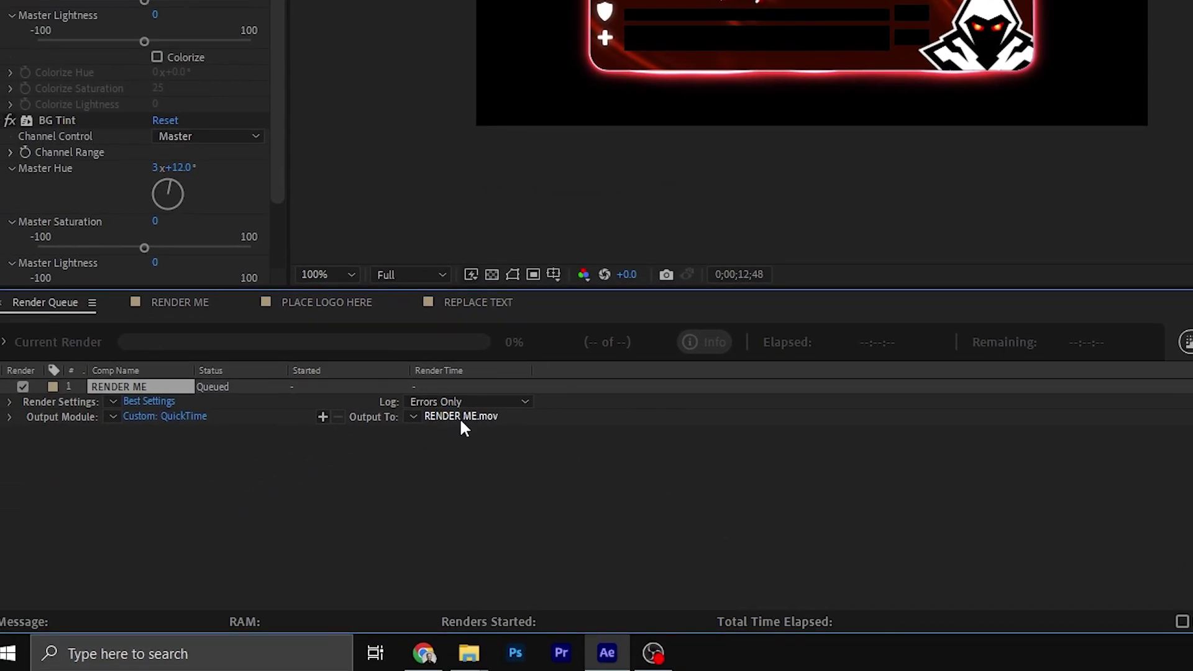
Set the output to RENDER ME.mov in the Loading Dock folder and start the render
click(460, 417)
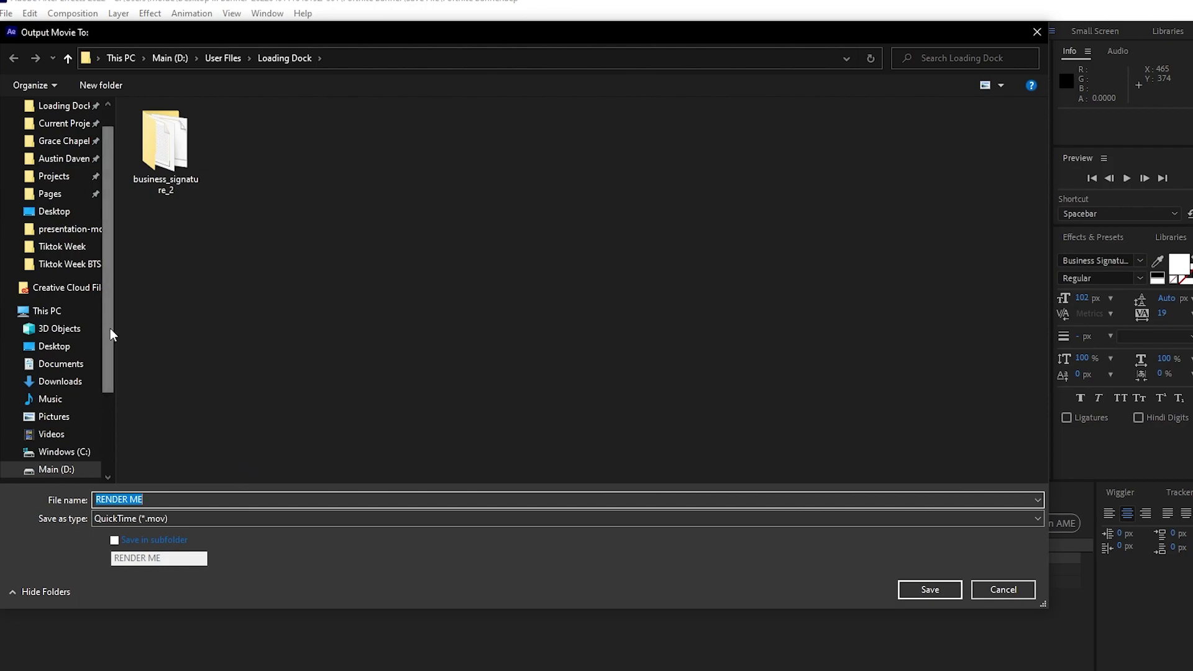
scroll(110, 327, up, 1)
click(74, 142)
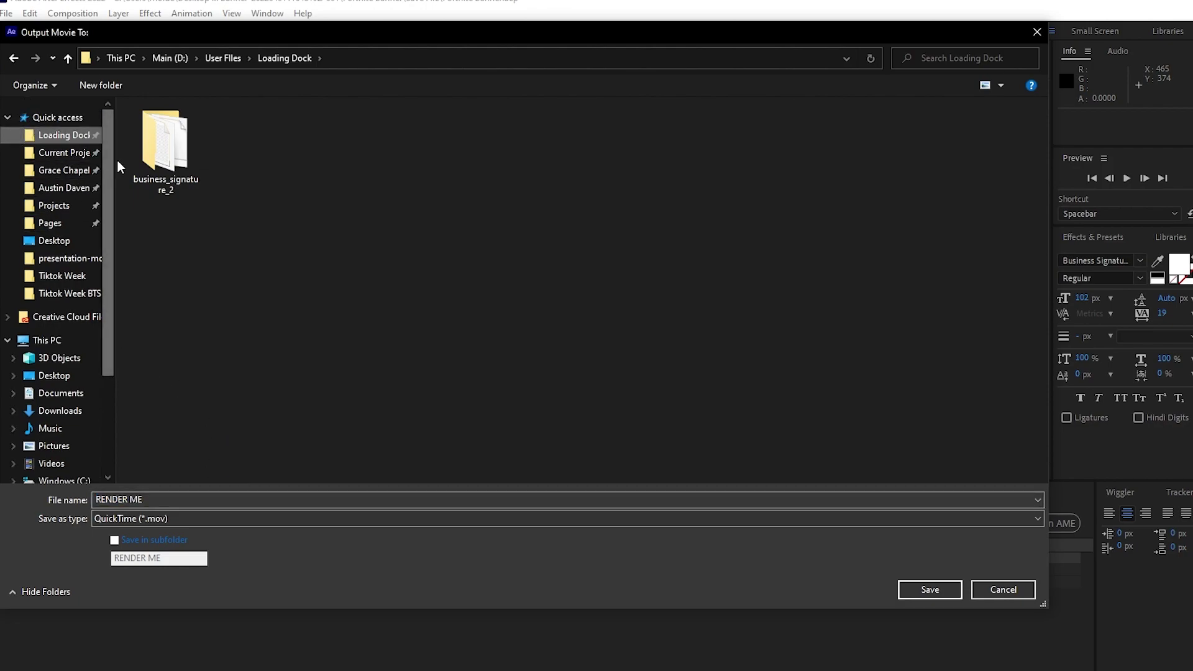
click(930, 590)
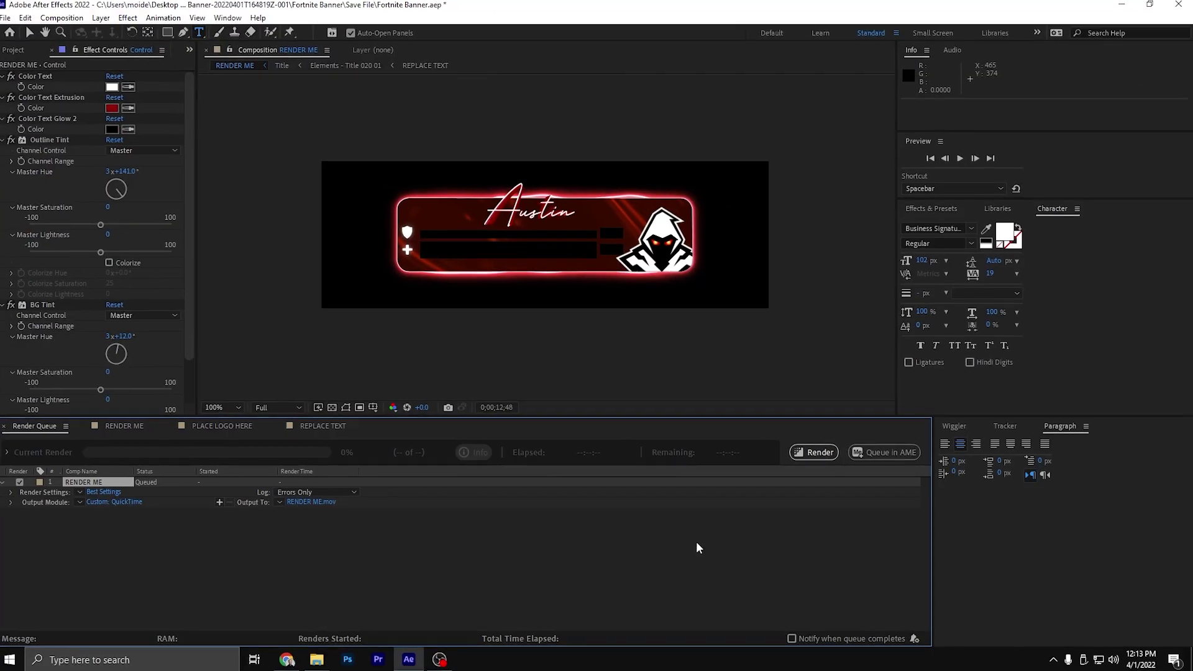
click(815, 453)
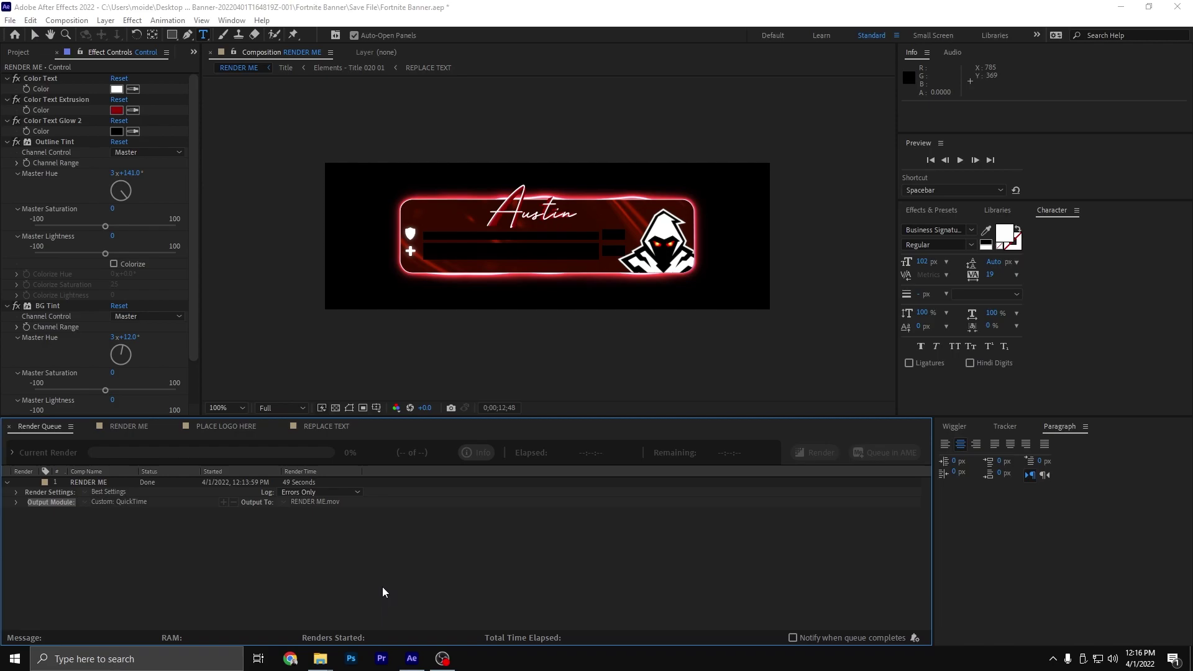
Switch to the Shutter Encoder website in Chrome and download the 64-bit Windows install version to the Loading Dock folder
click(292, 654)
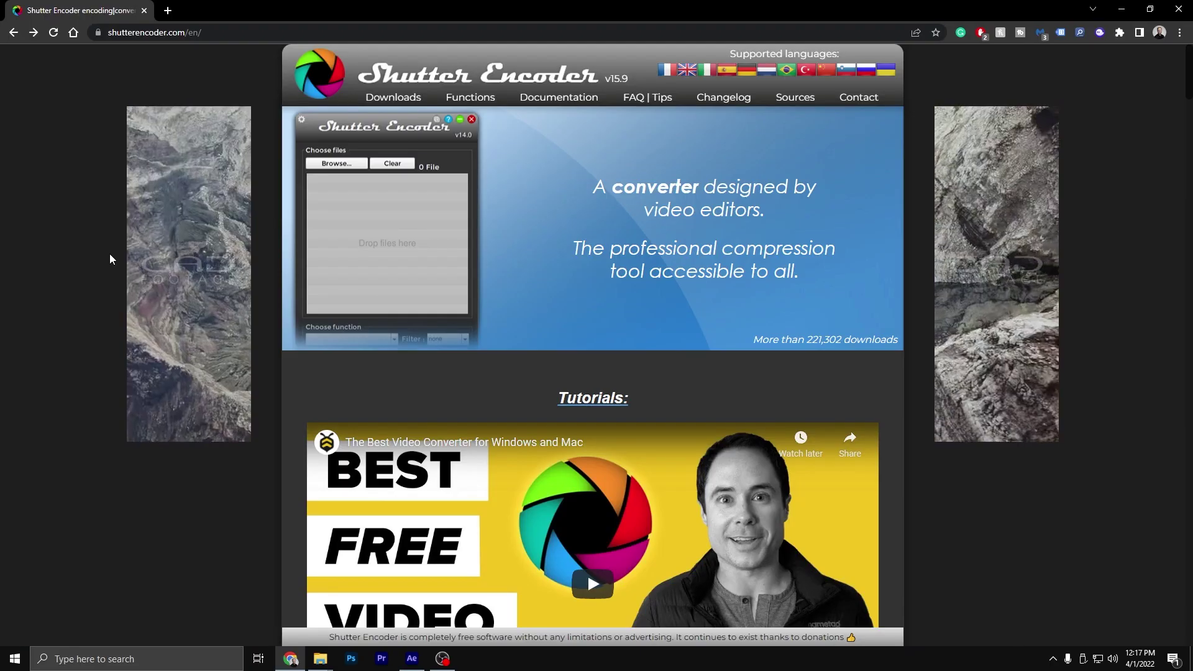
click(376, 100)
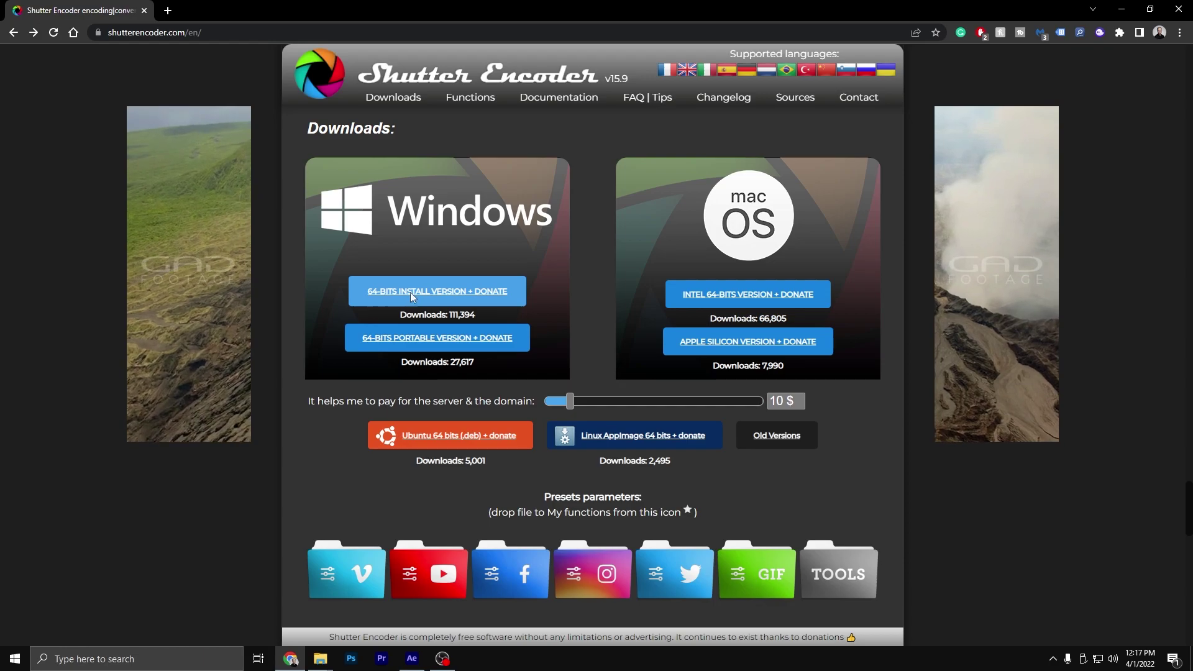
click(413, 293)
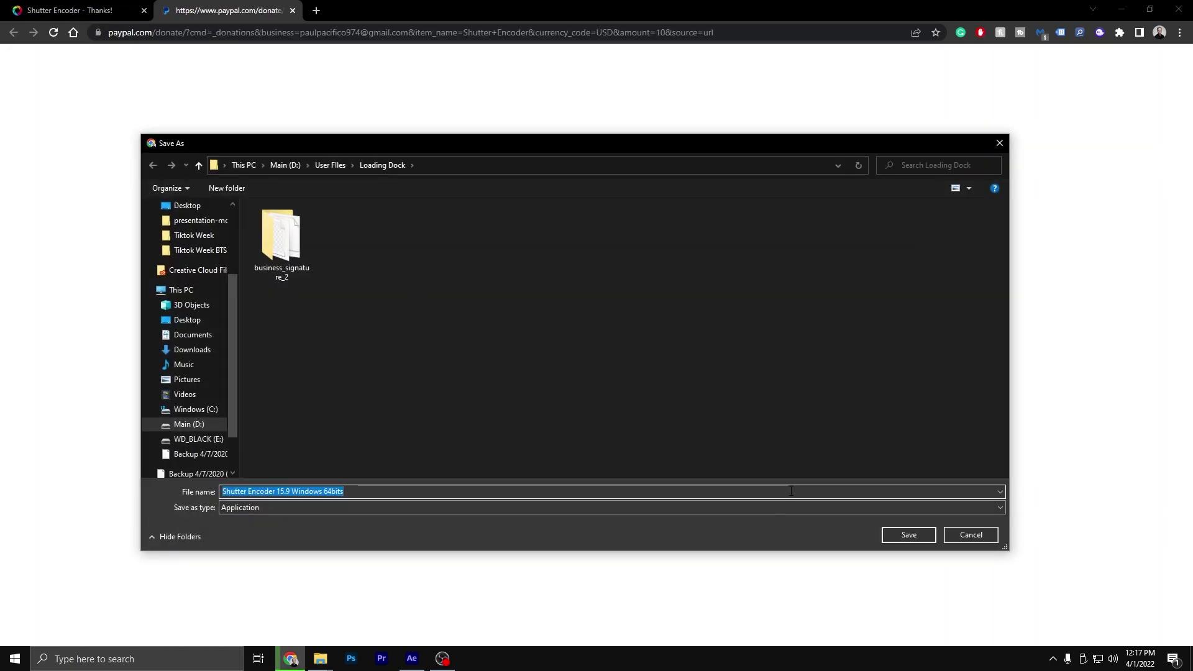
click(906, 535)
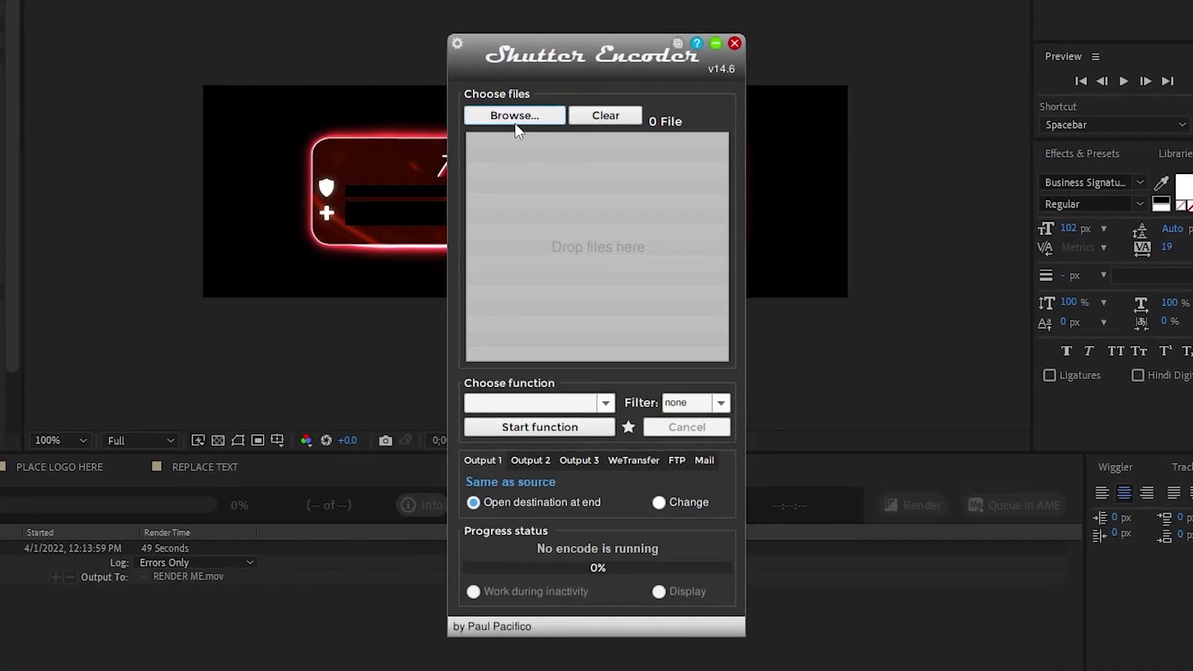
In Shutter Encoder, load RENDER ME.mov from the Loading Dock folder and choose VP9 as the conversion function
click(516, 122)
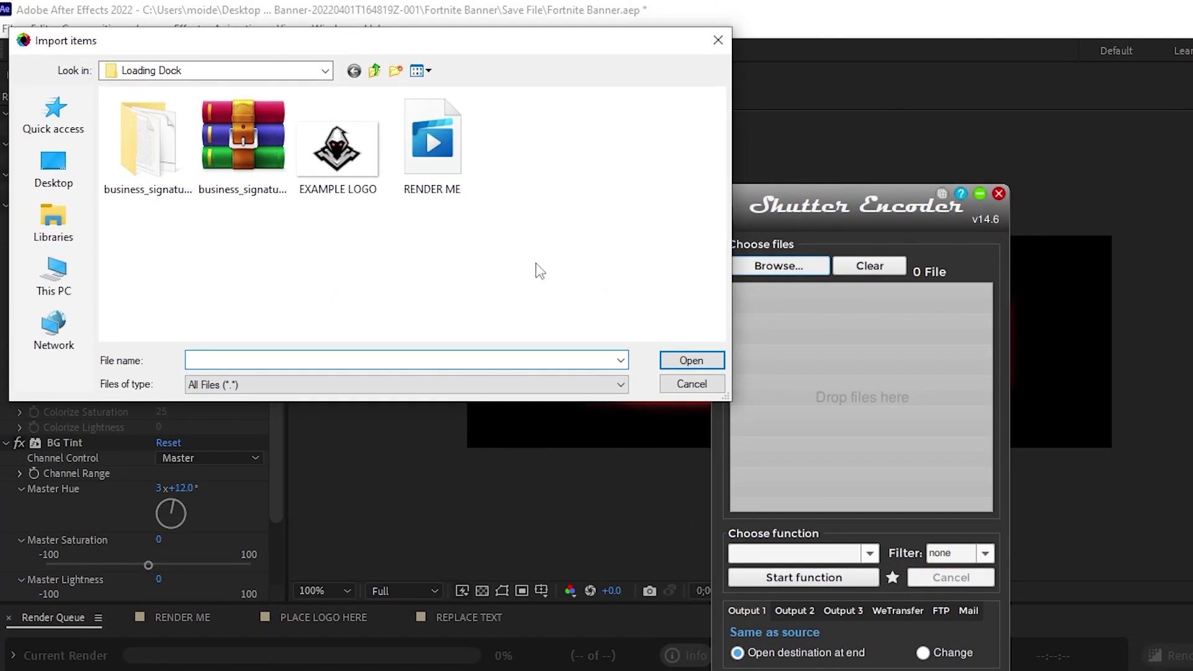
double_click(429, 163)
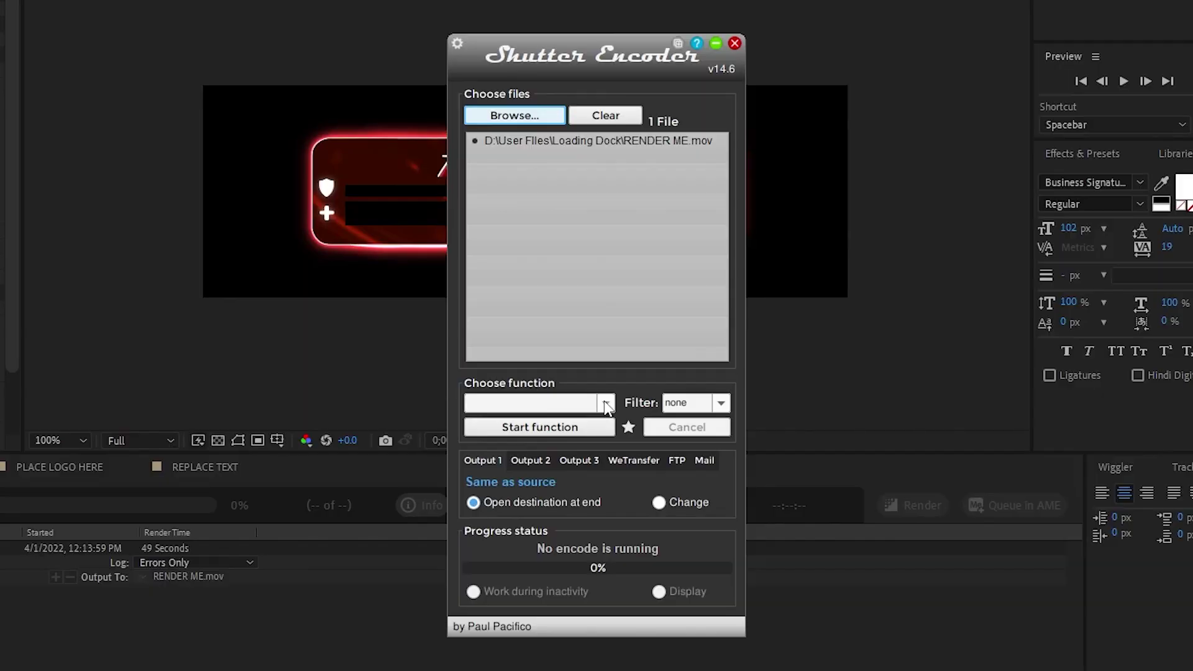
click(605, 403)
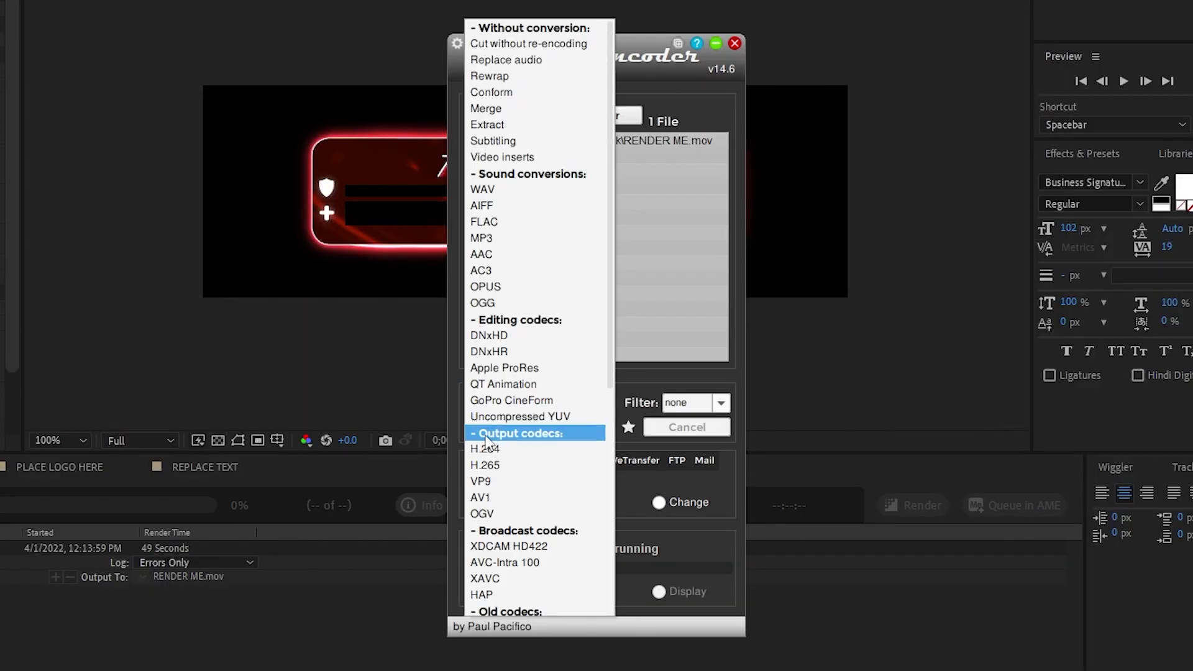
click(493, 480)
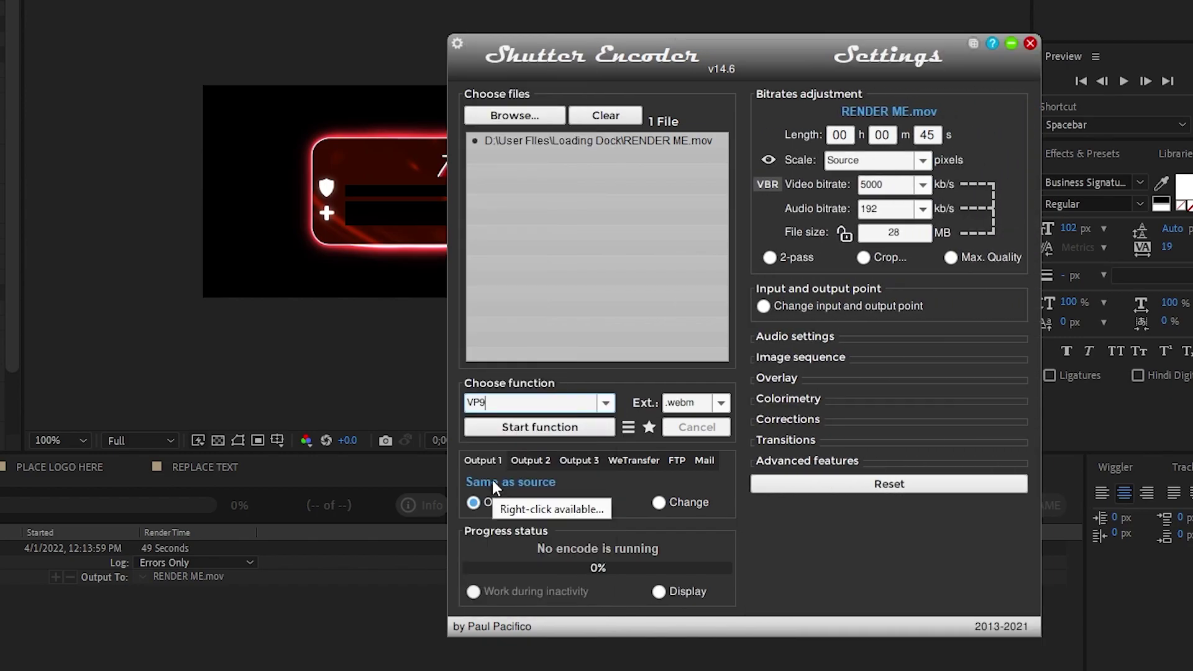
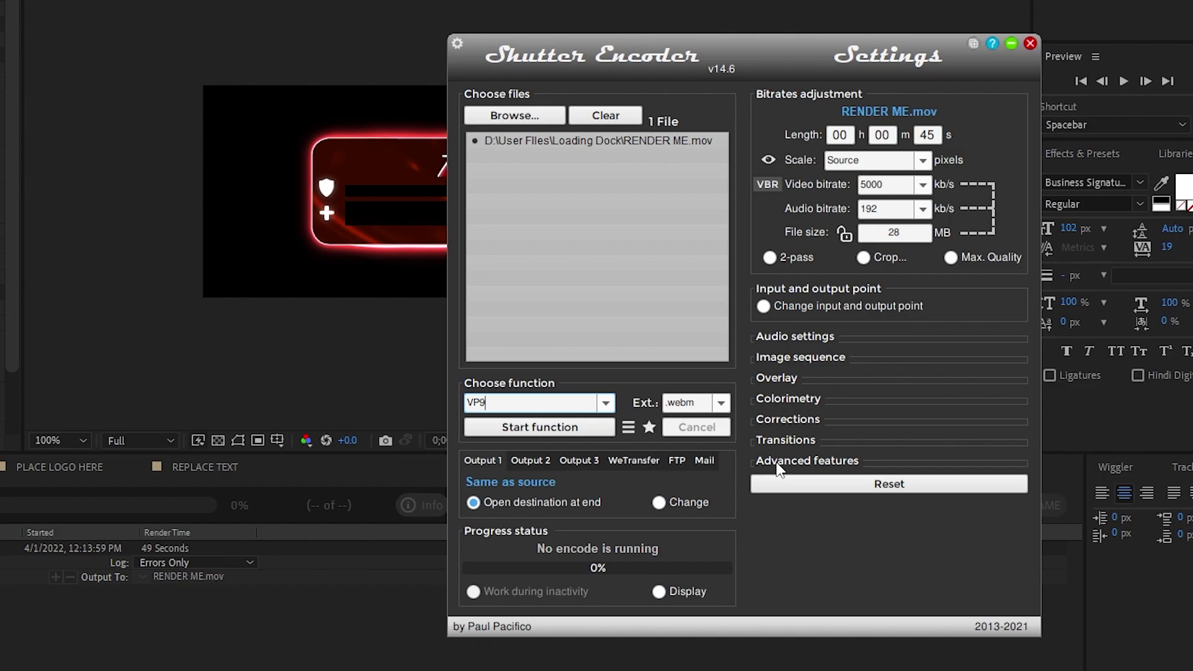
Enable the alpha channel in the advanced features, set the audio conversion to No audio, and close Shutter Encoder
click(777, 461)
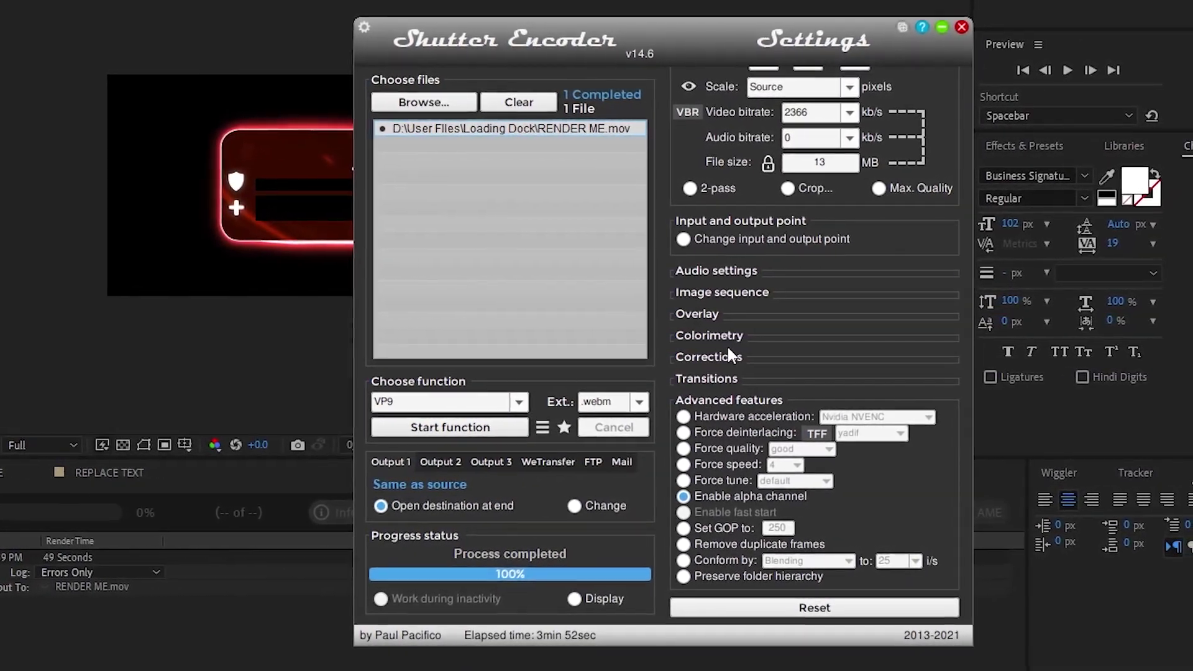
scroll(717, 350, up, 2)
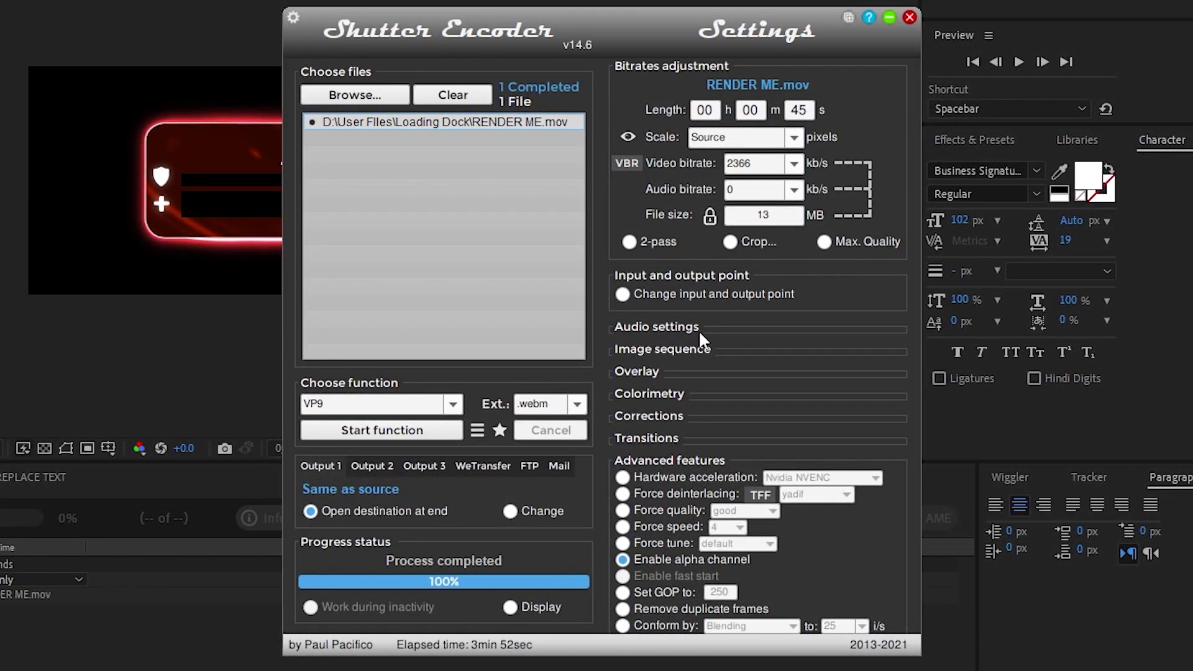
click(688, 328)
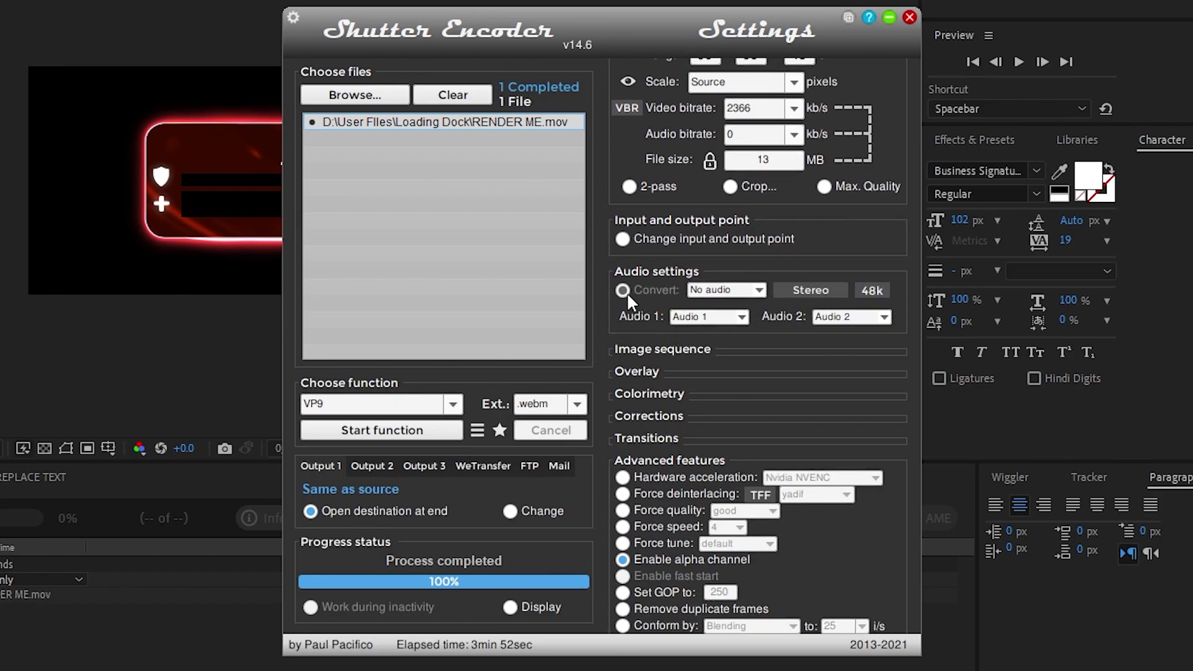
click(757, 290)
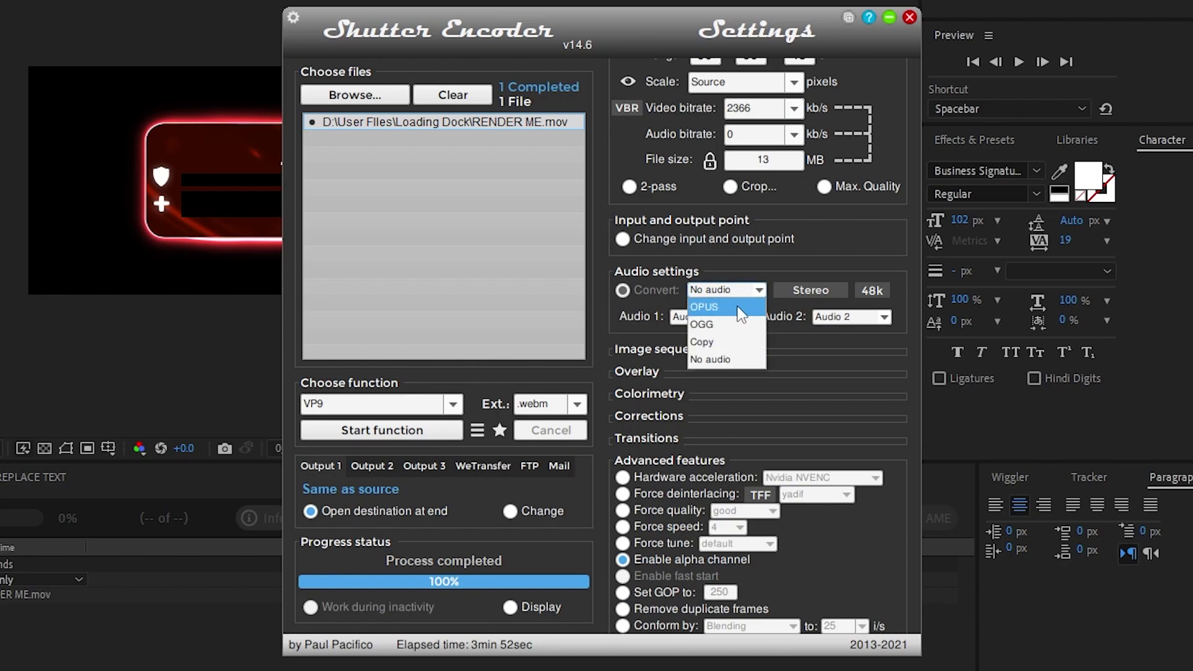
click(710, 360)
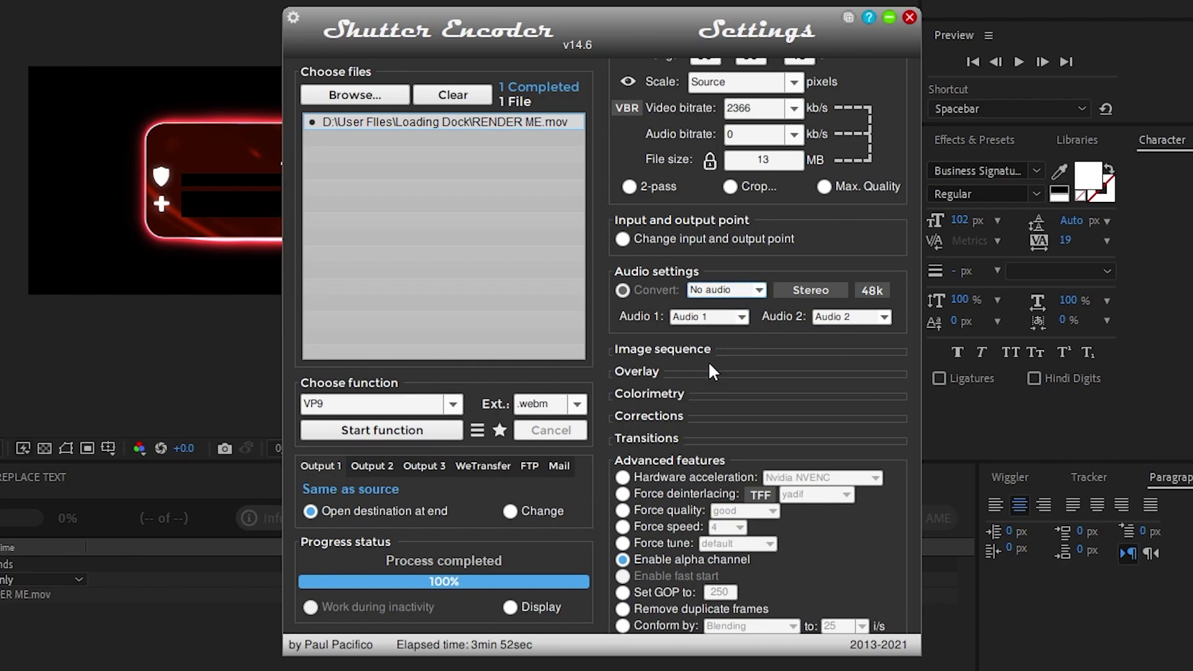
scroll(772, 401, up, 1)
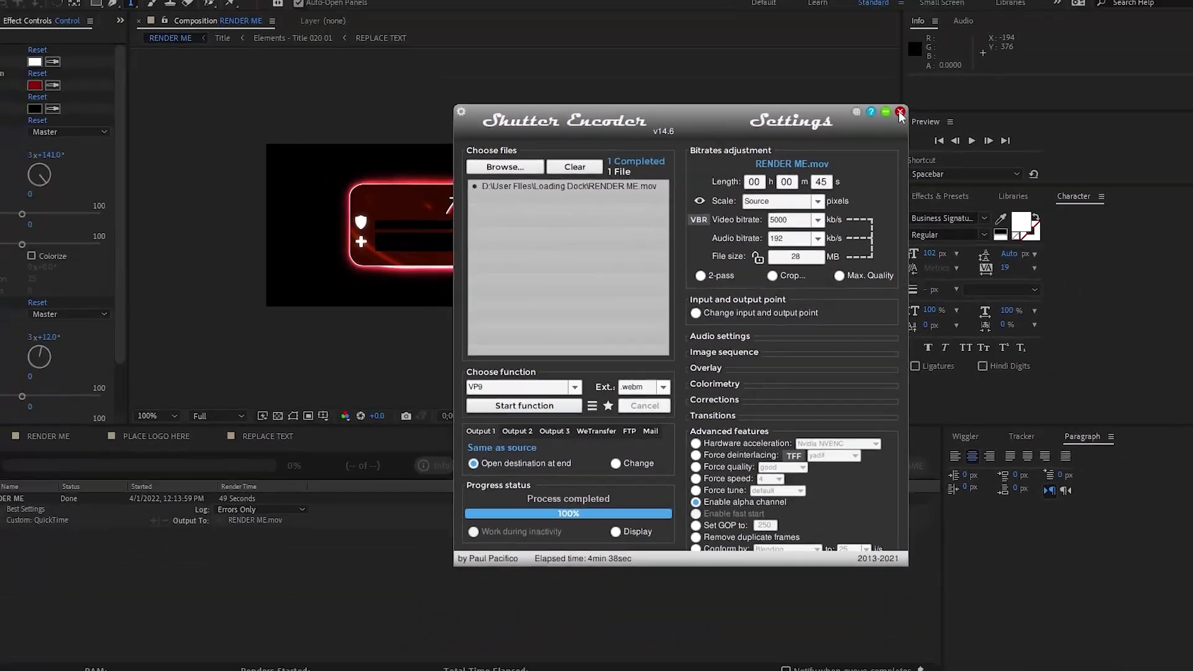
click(908, 75)
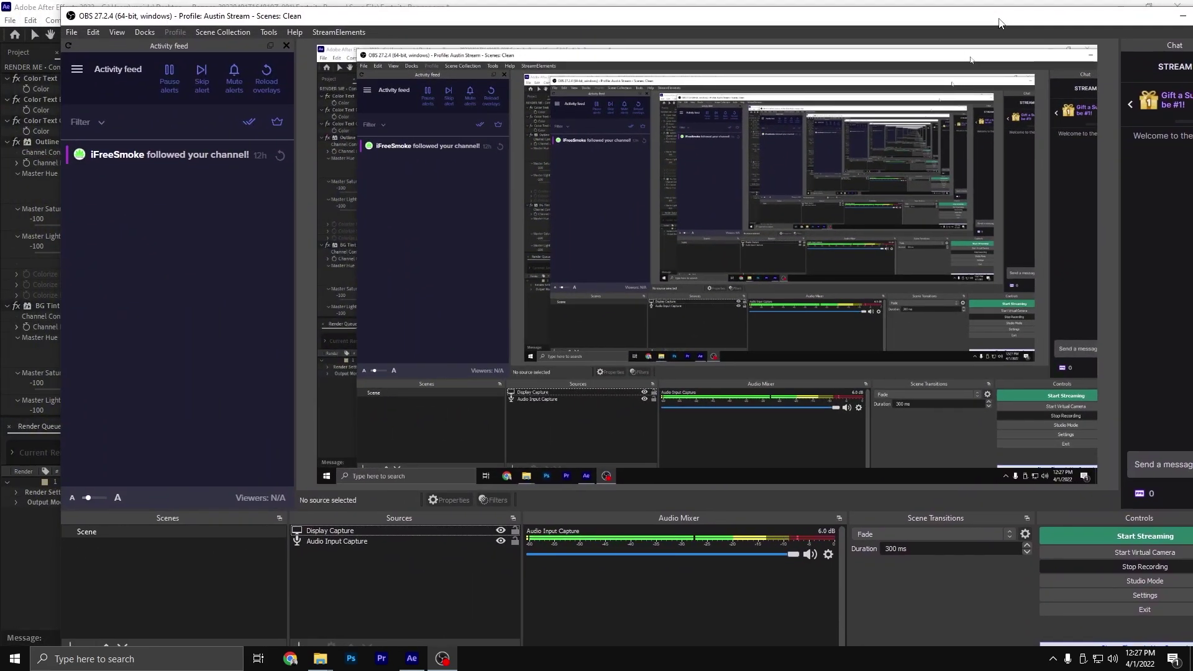
In OBS, maximize the window and add a new media source named Fortnite Banner
double_click(1000, 23)
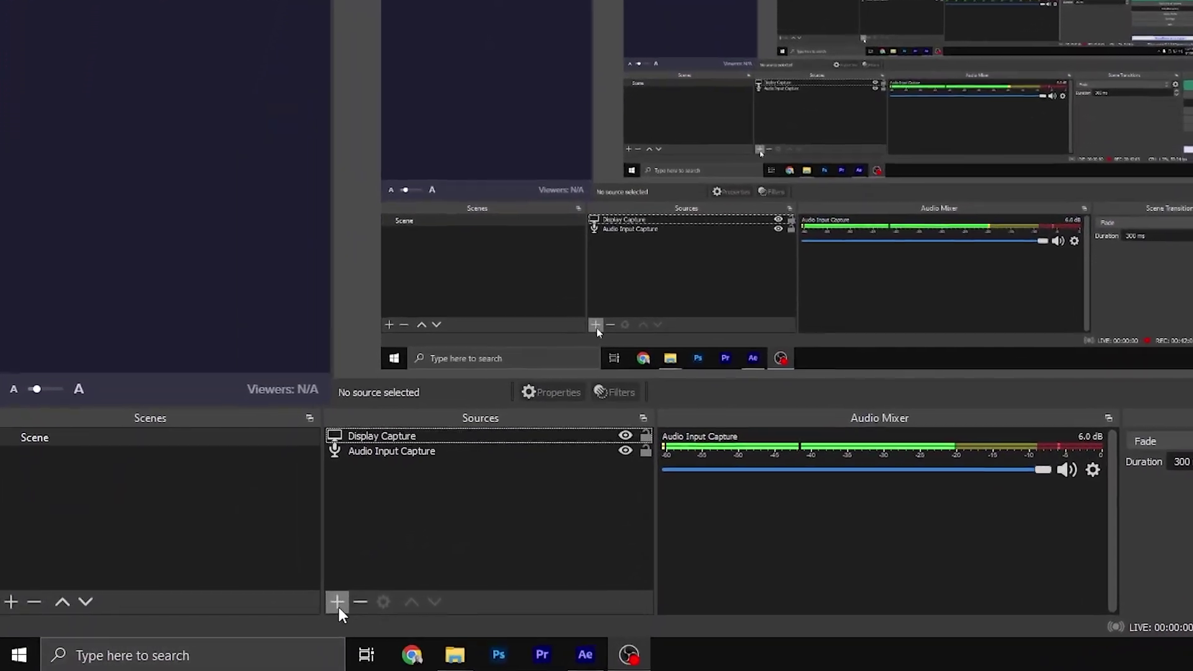
click(338, 604)
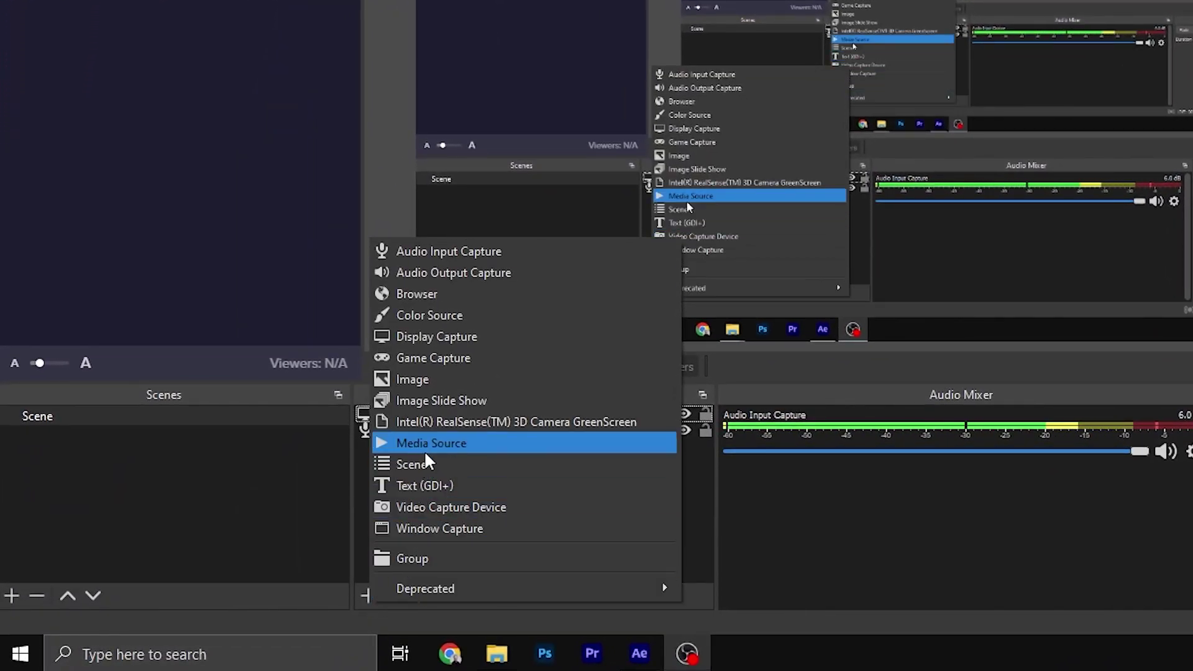
click(424, 446)
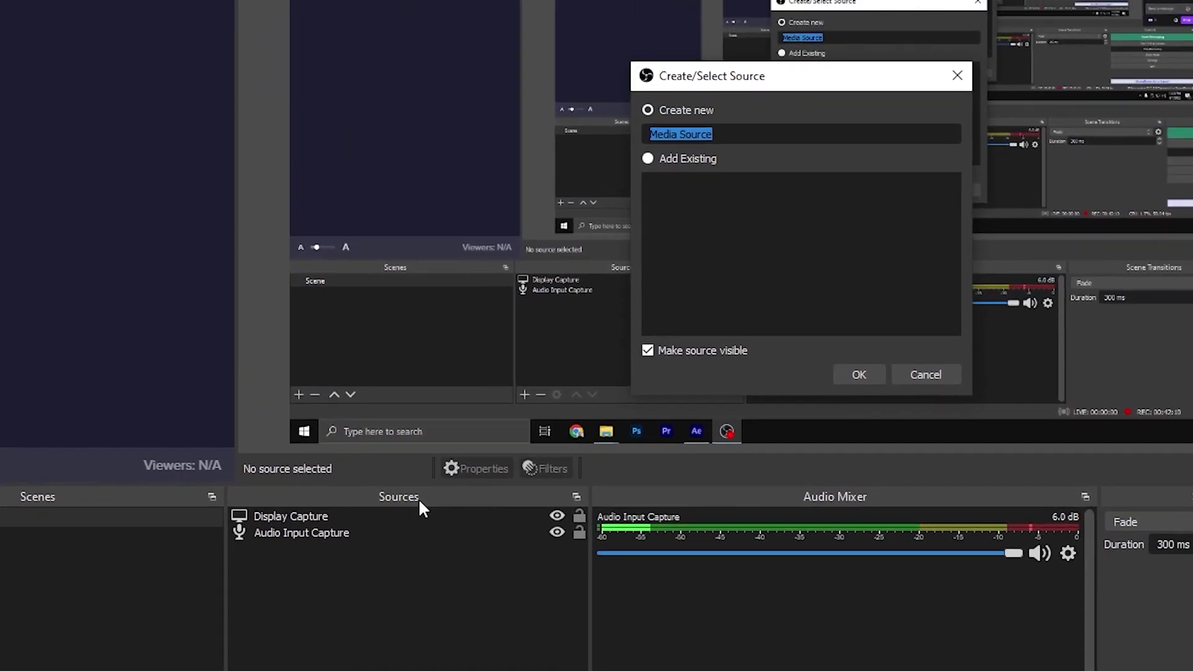
text(Fortnite)
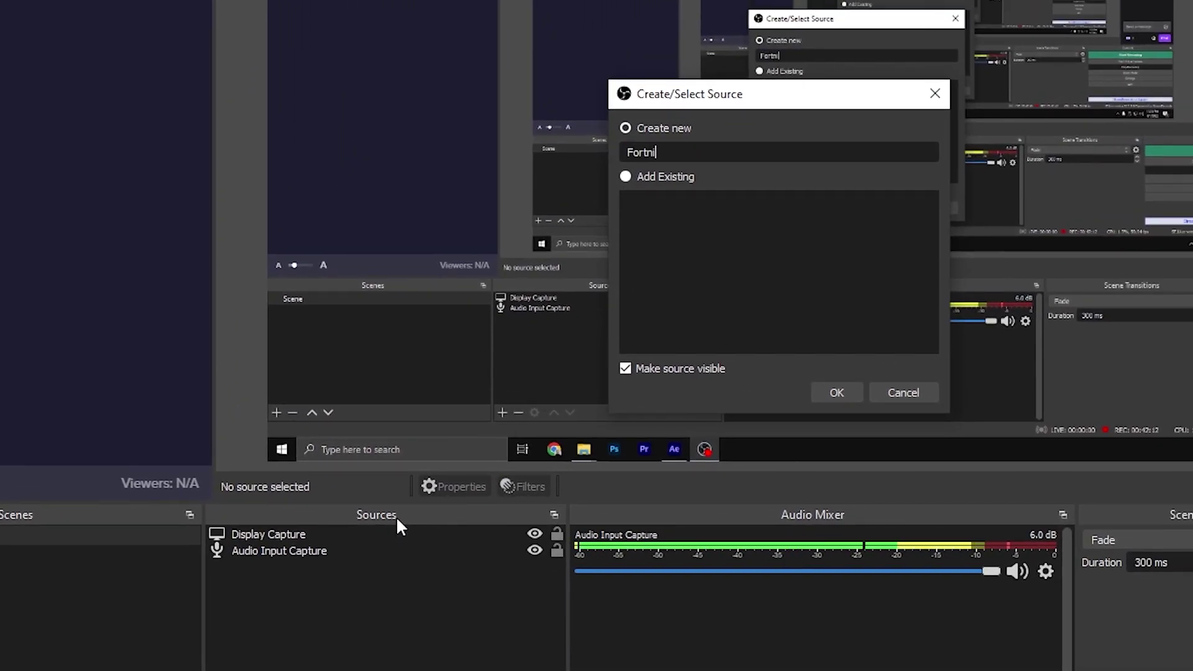
Load RENDER ME.mov from the Loading Dock folder as the source's local file and enable looping
click(1017, 564)
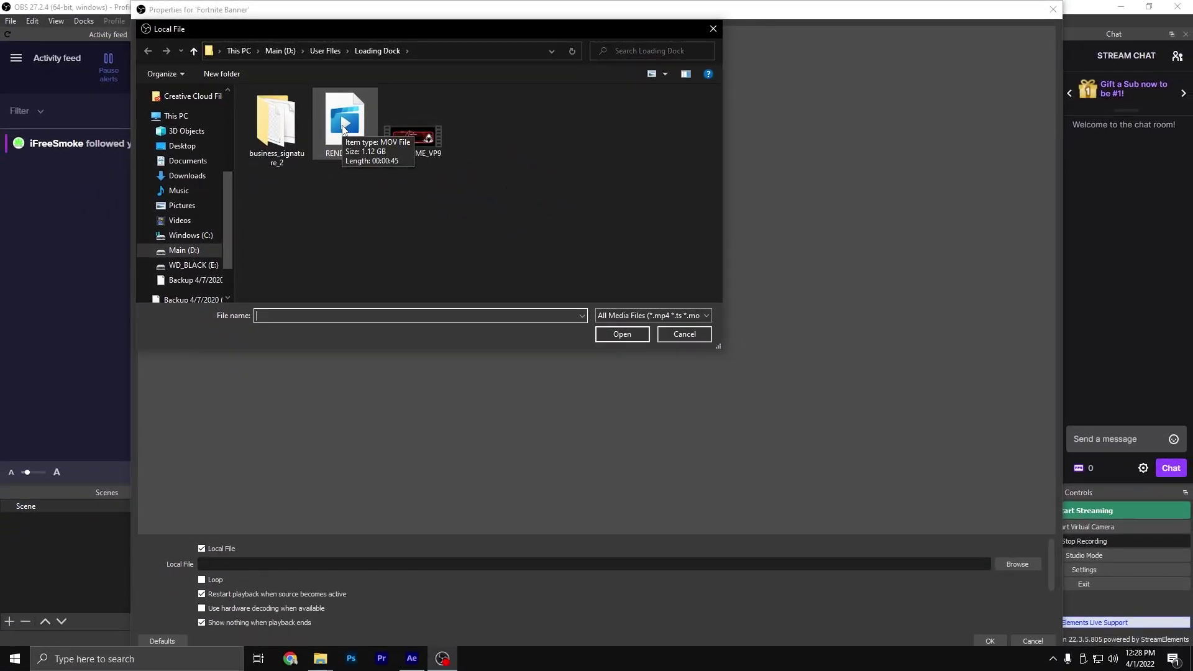
double_click(343, 127)
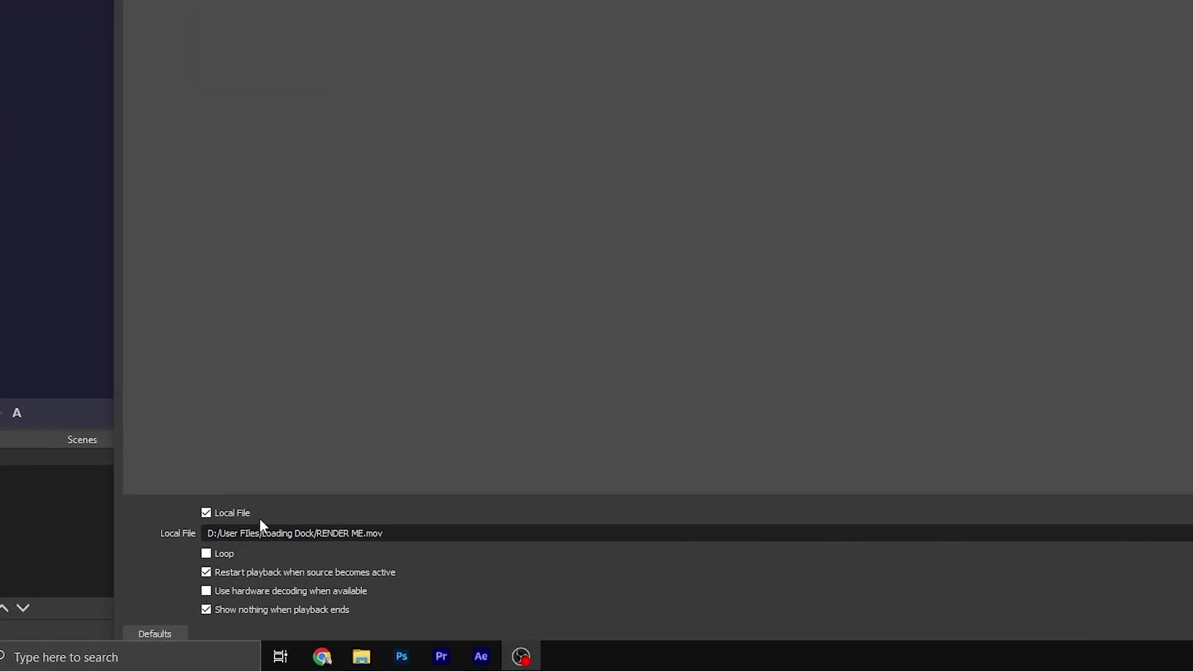
click(206, 553)
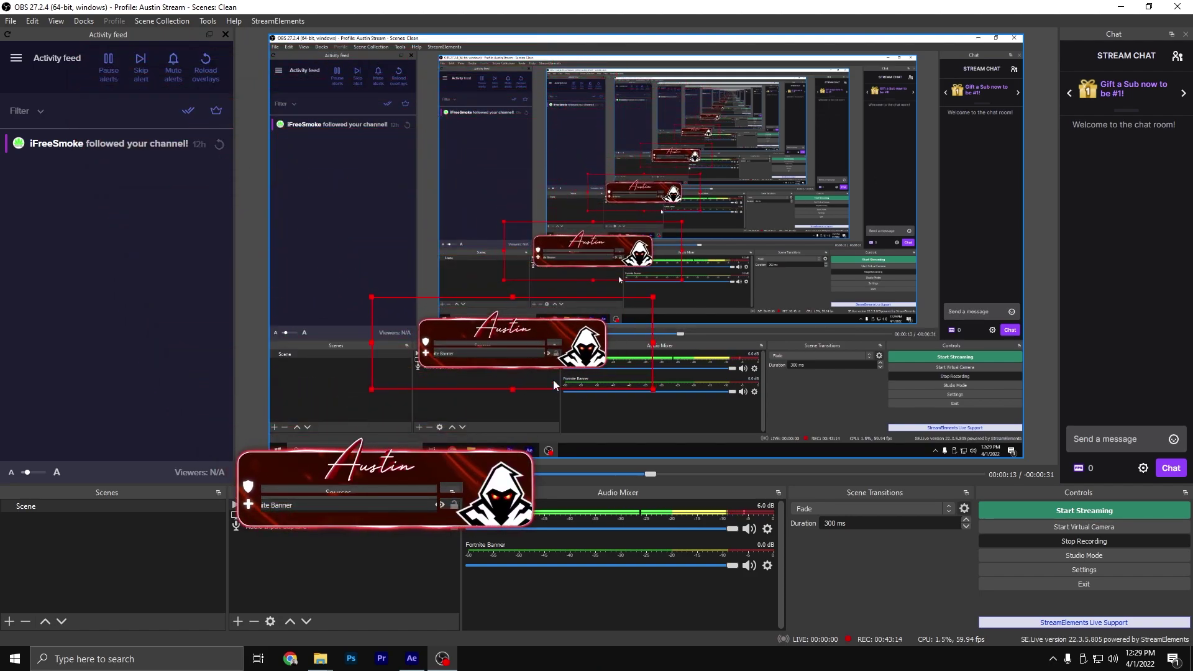
Move the Fortnite Banner source to the lower-left corner of the OBS canvas and scale it down
drag(558, 355, 416, 427)
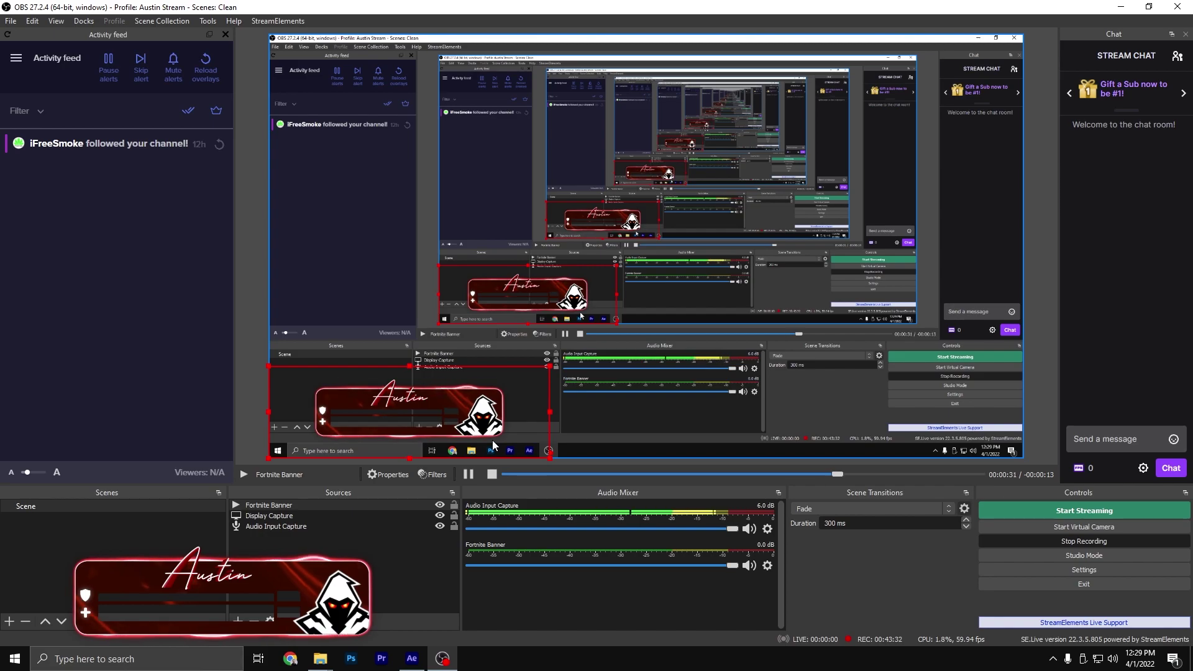
drag(550, 367, 494, 375)
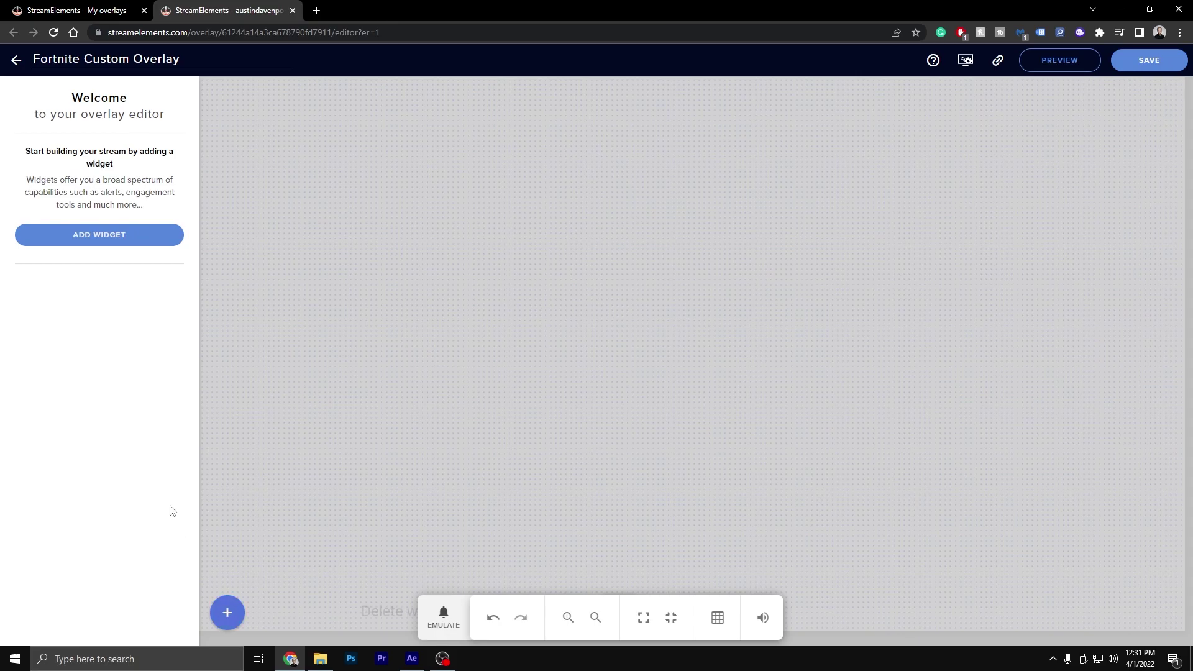
Switch to the StreamElements overlay editor in Chrome and add a video widget to Fortnite Custom Overlay
click(227, 613)
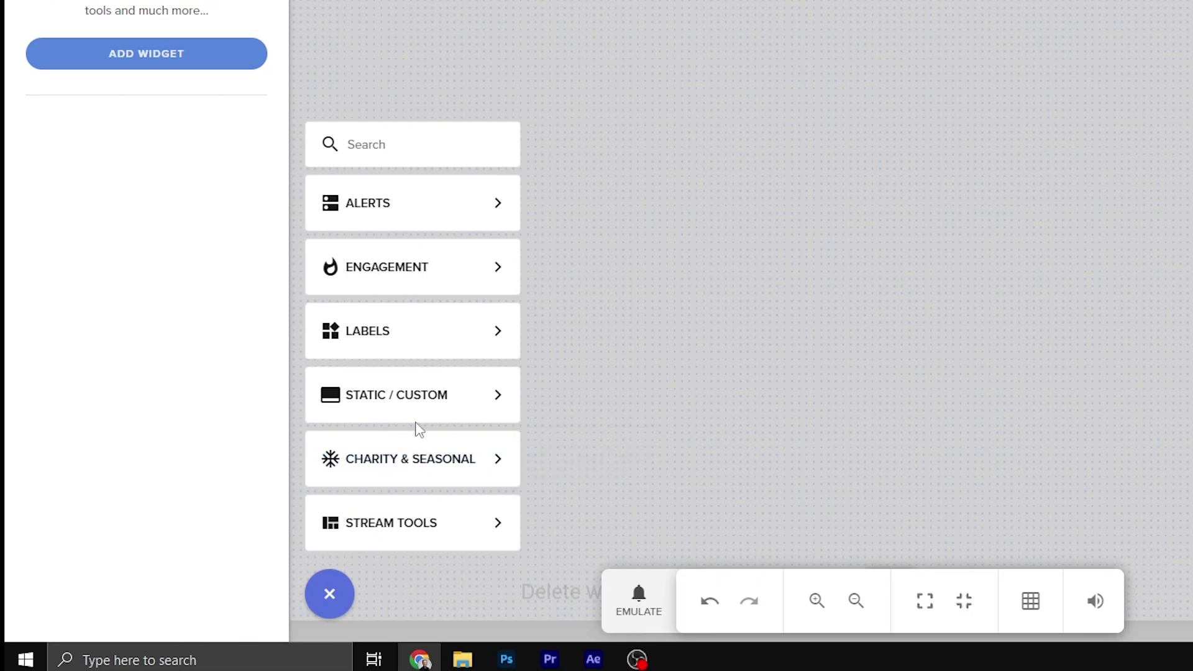
mouse_move(423, 405)
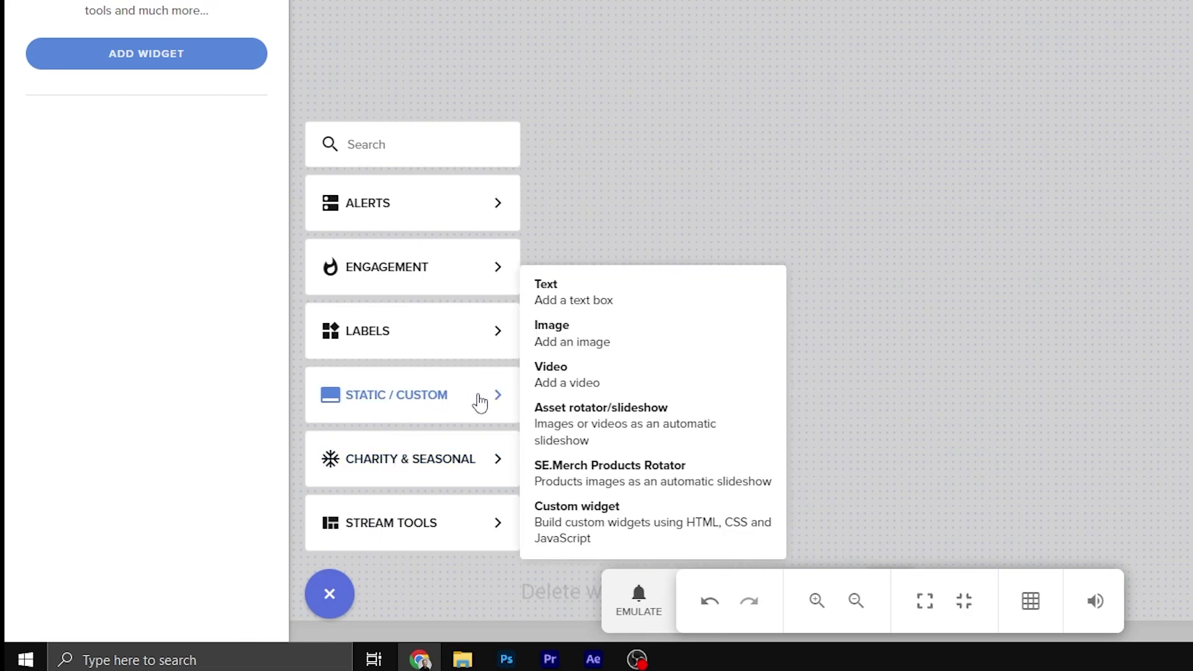
click(580, 381)
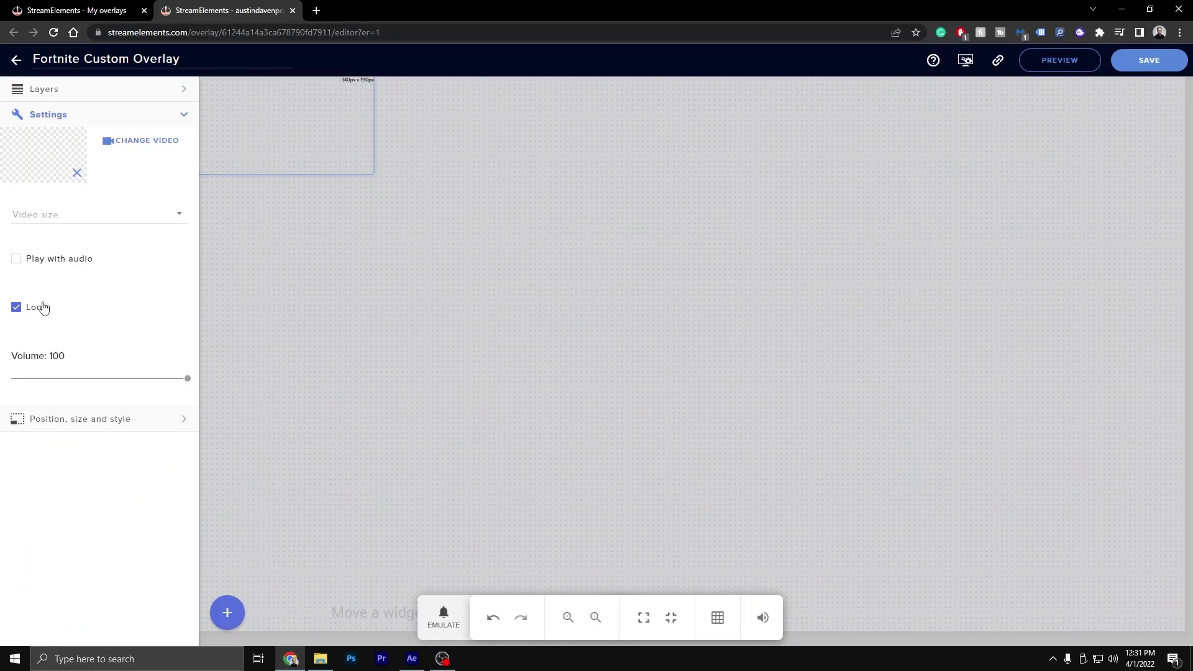
Upload RENDER ME_VP9 from the Loading Dock folder and assign it as the widget's video
click(133, 141)
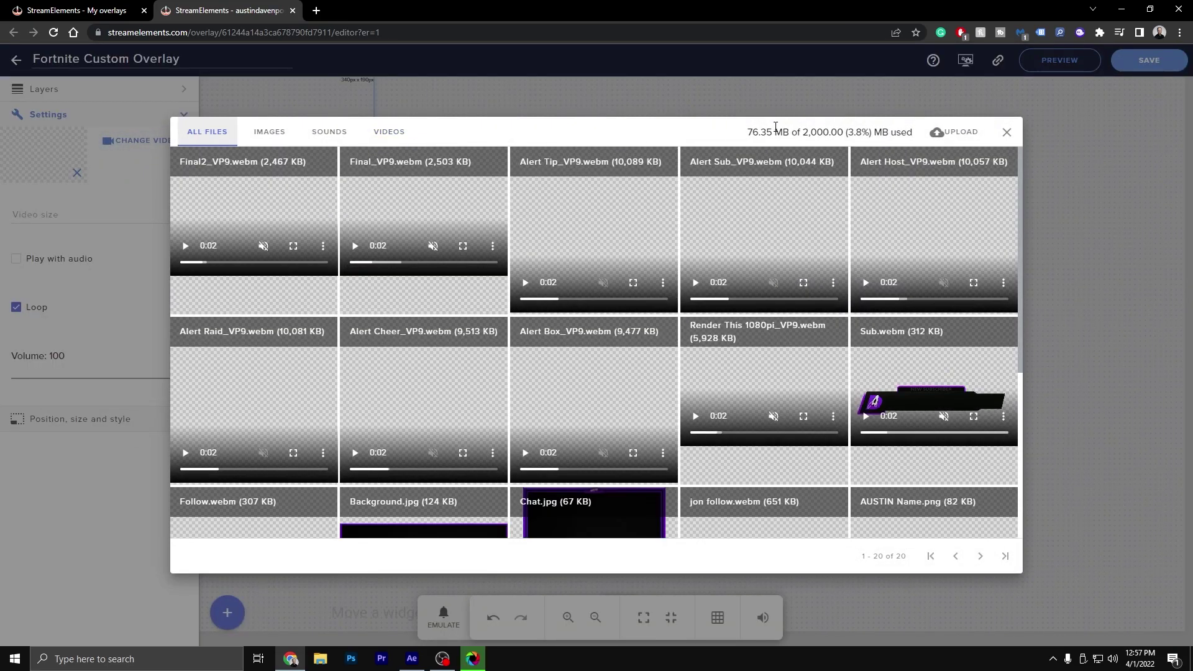
click(960, 133)
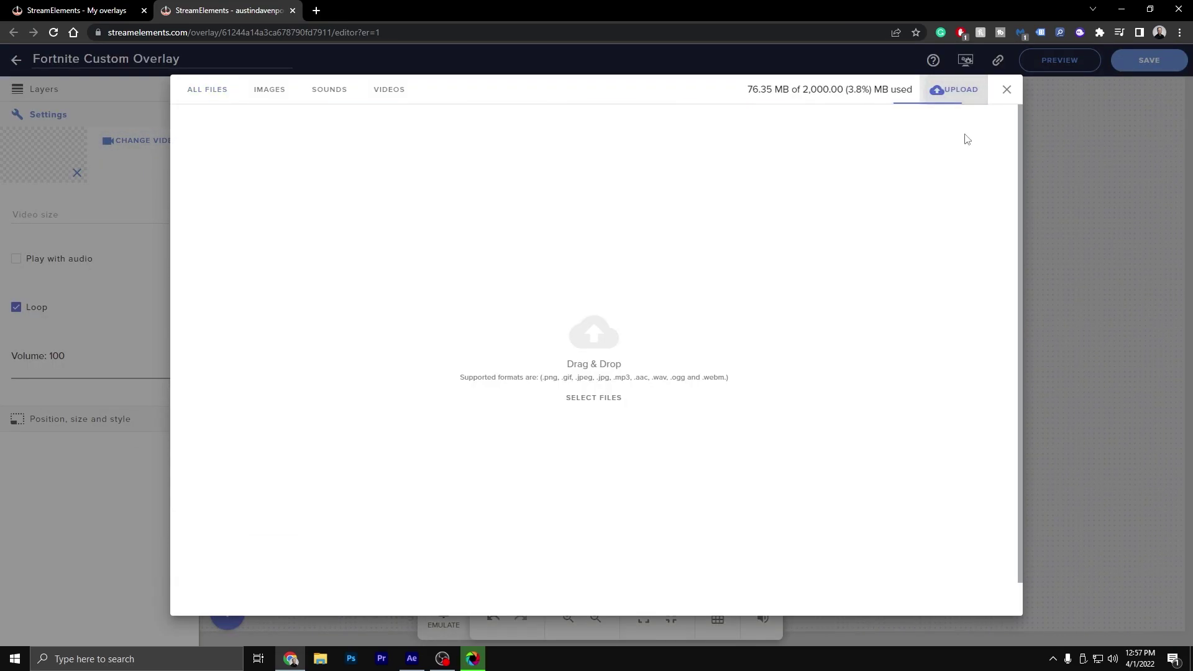
click(612, 401)
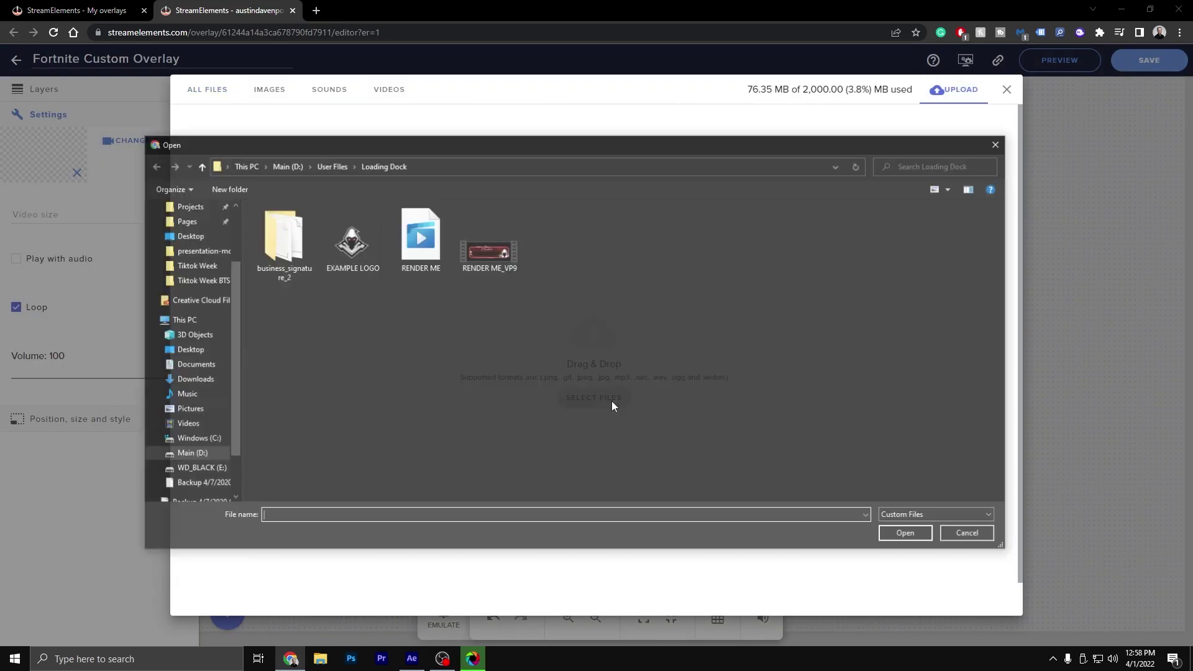
double_click(499, 256)
mouse_move(232, 181)
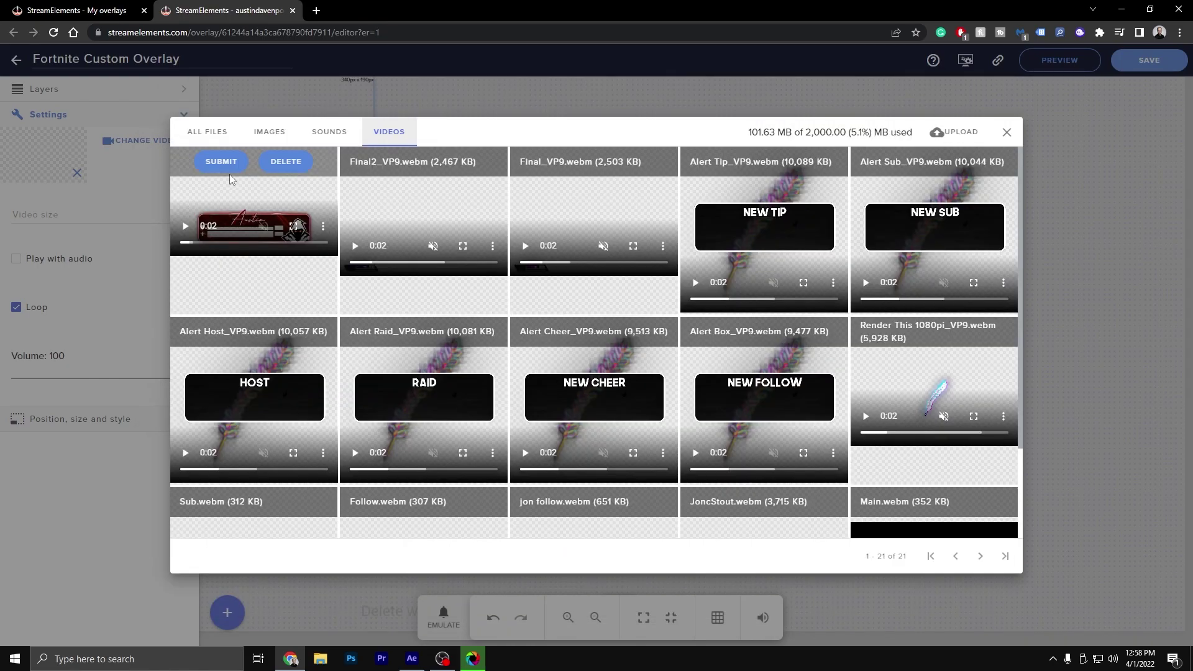
click(221, 161)
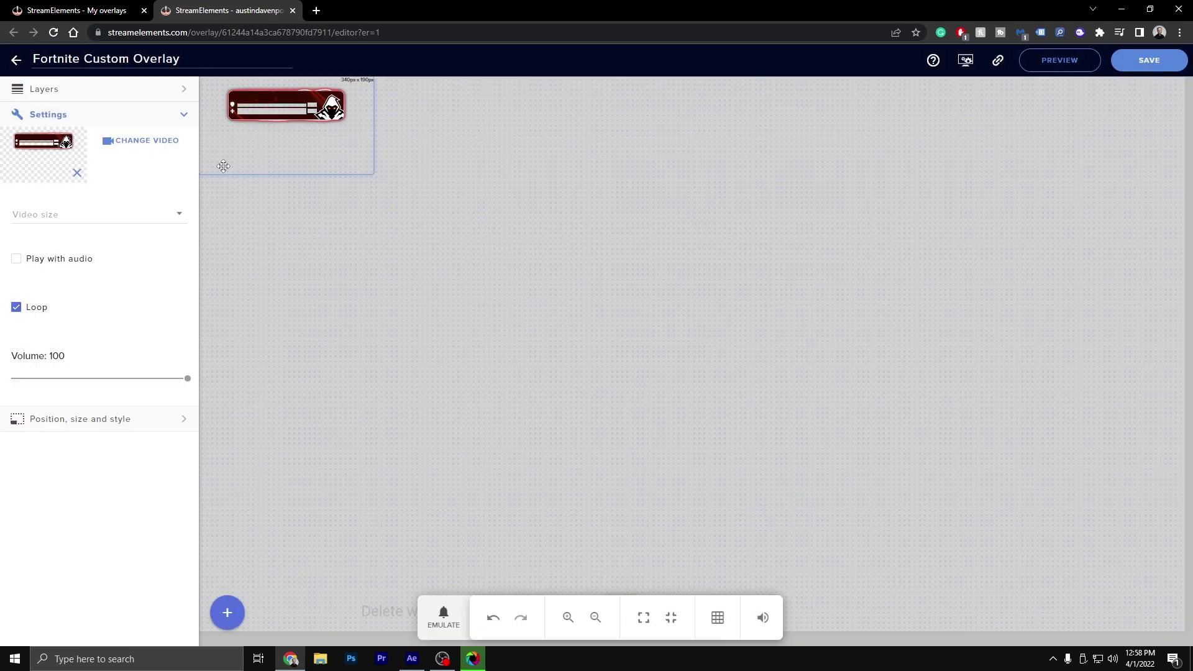
Move the banner widget down and inward on the canvas, enlarge it to about 527 by 323 px, and save the overlay
drag(243, 151, 297, 283)
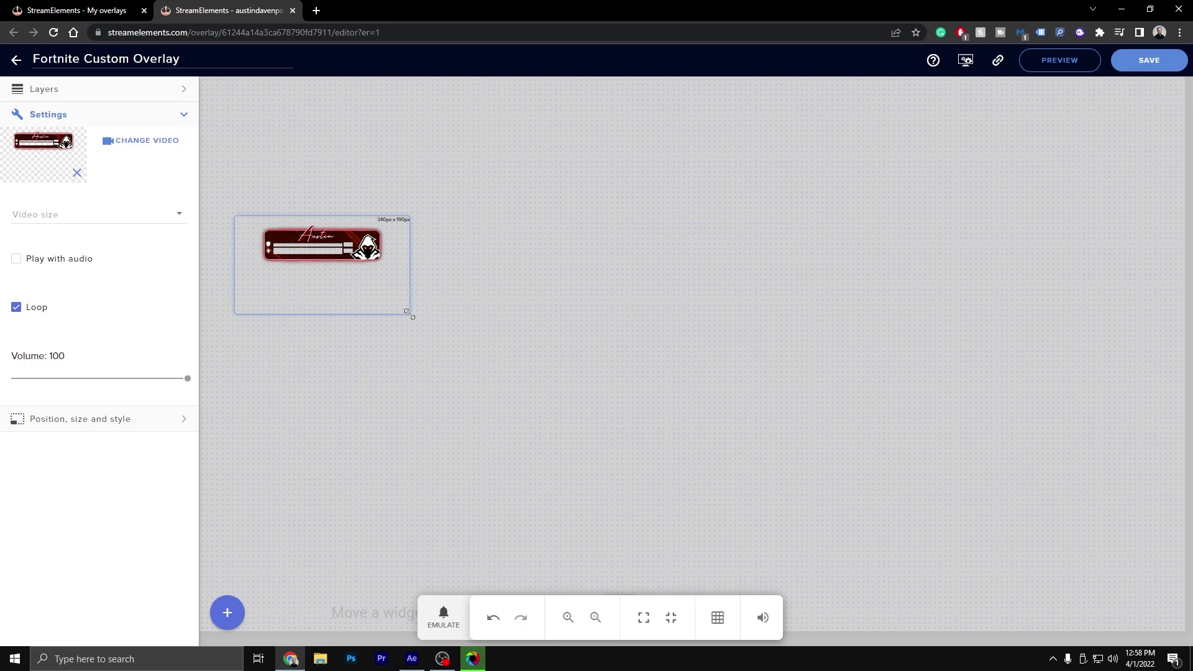
drag(409, 314, 502, 381)
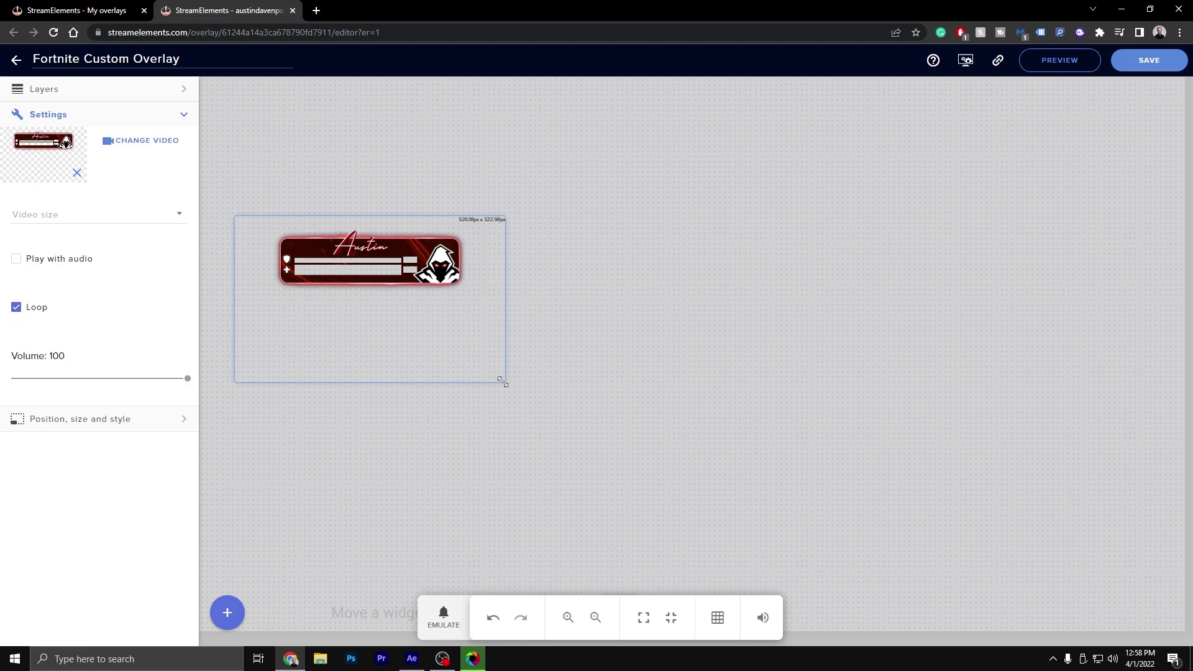
click(1149, 60)
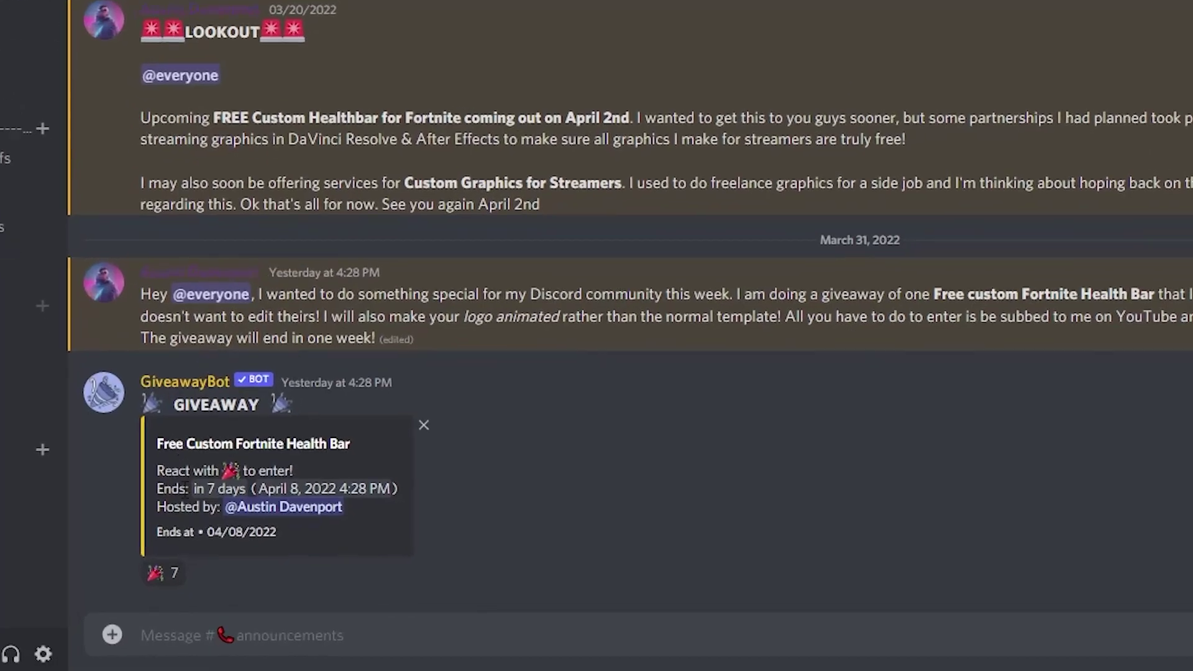
mouse_move(165, 573)
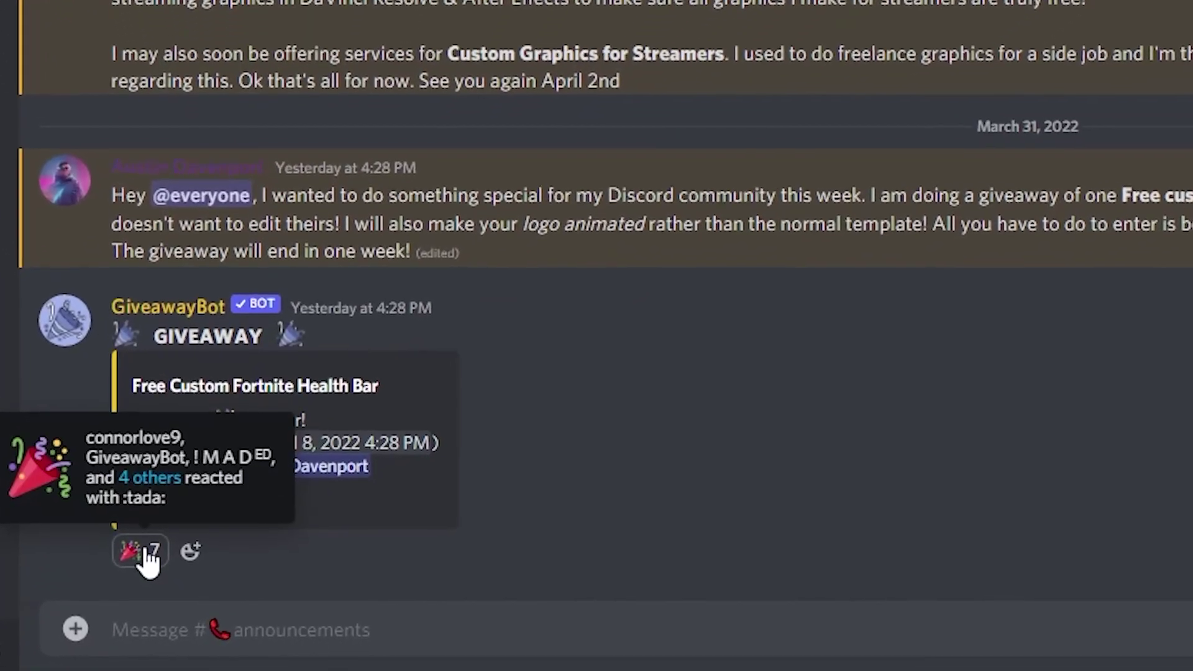